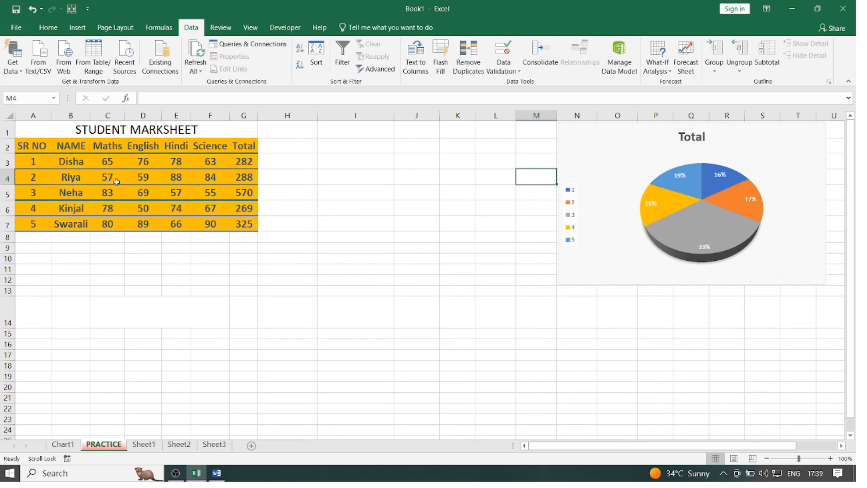
Step: On Sheet3, add DEP in C2 and SALARY in D2 beside the SR NO and NAME headers
{"action": "left_click", "coordinate": [216, 445]}
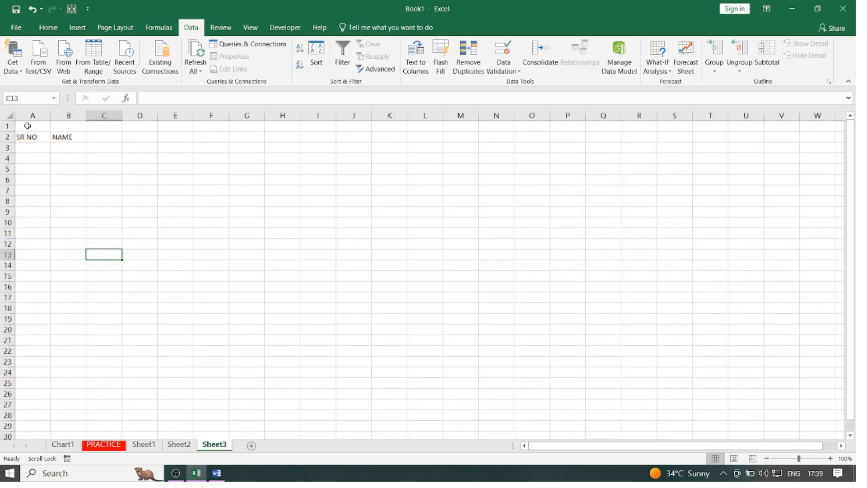
{"action": "left_click_drag", "start_coordinate": [26, 125], "coordinate": [258, 127]}
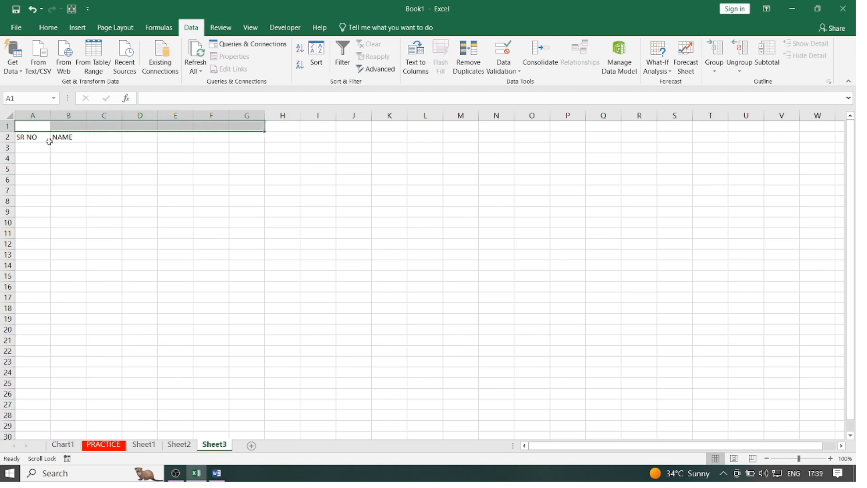
{"action": "left_click", "coordinate": [26, 141]}
{"action": "left_click", "coordinate": [67, 137]}
{"action": "left_click", "coordinate": [100, 138]}
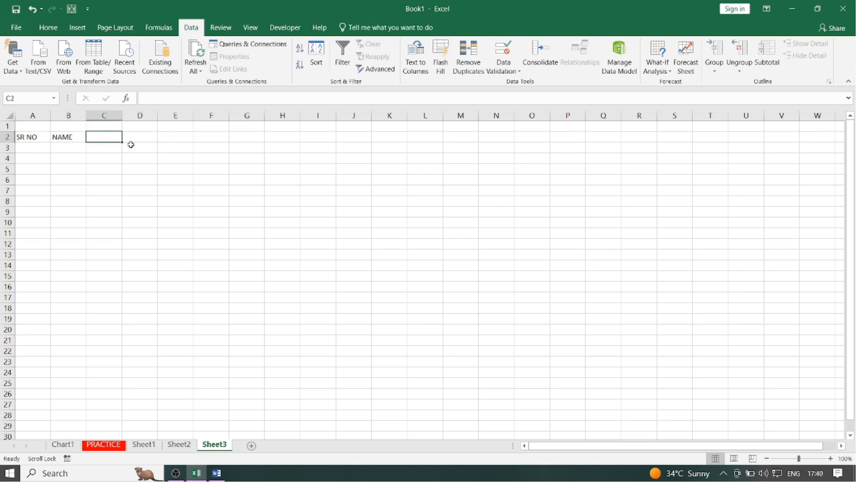
{"action": "type", "text": "DEP"}
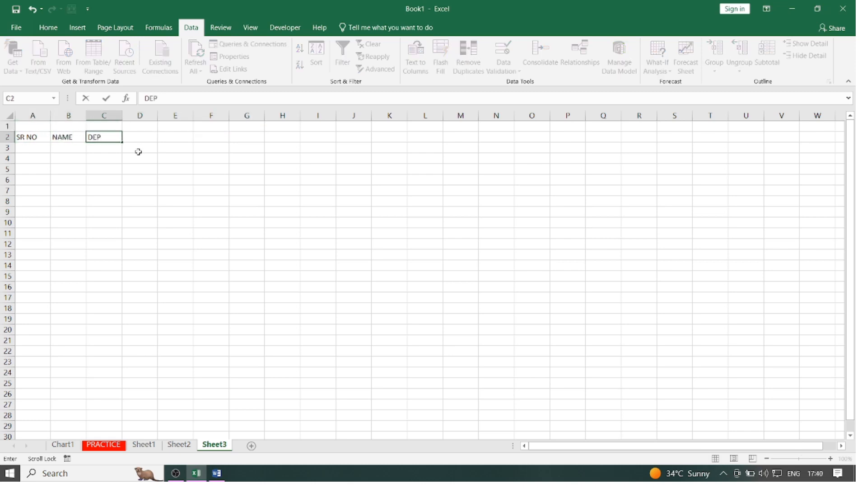
{"action": "key", "text": "Tab"}
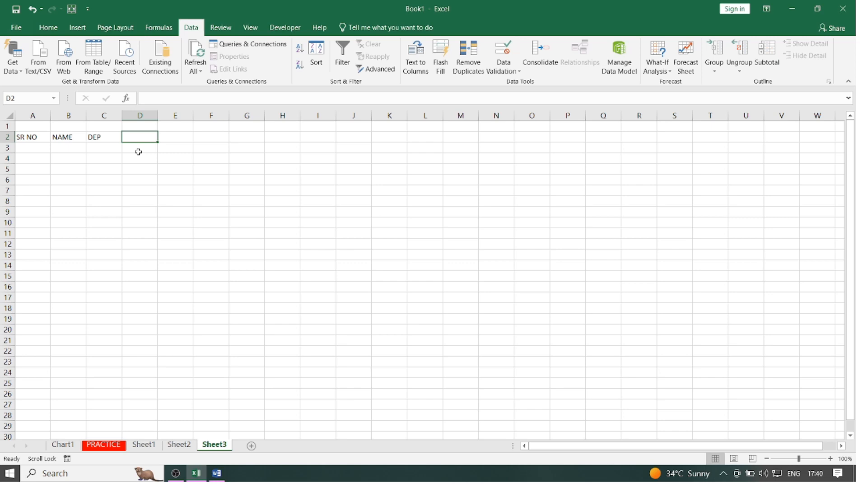
{"action": "type", "text": "SALARY"}
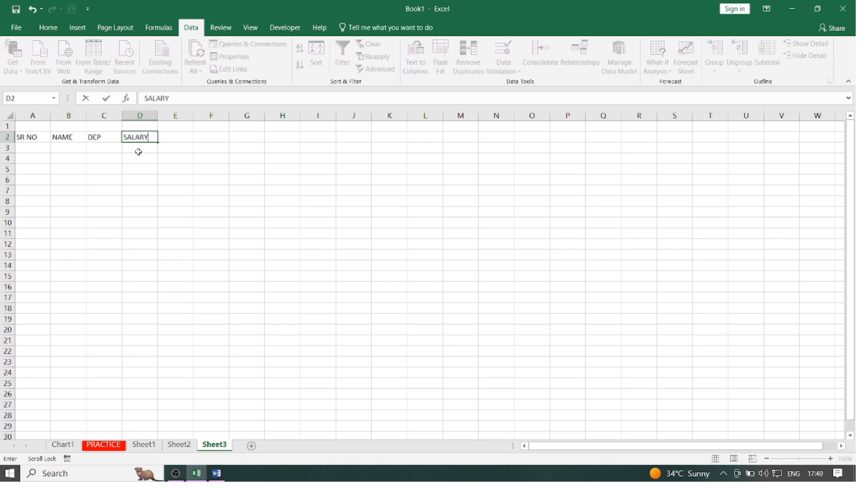
{"action": "left_click", "coordinate": [100, 172]}
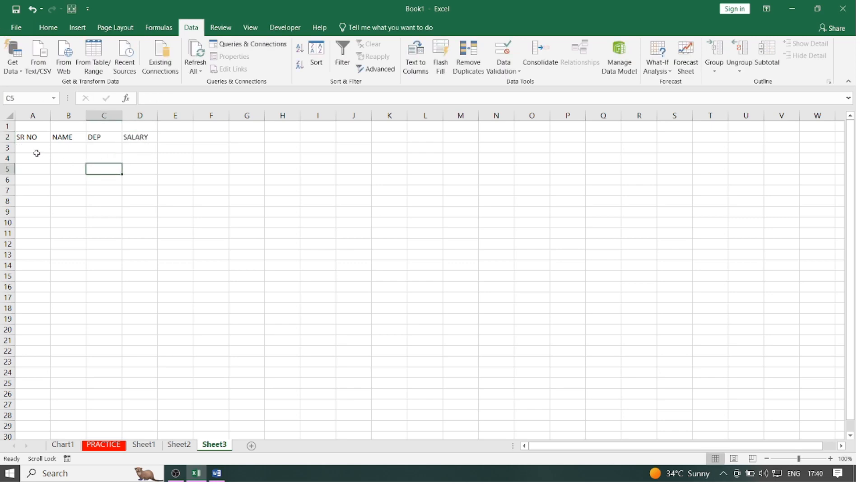
{"action": "left_click", "coordinate": [179, 140]}
{"action": "left_click", "coordinate": [113, 136]}
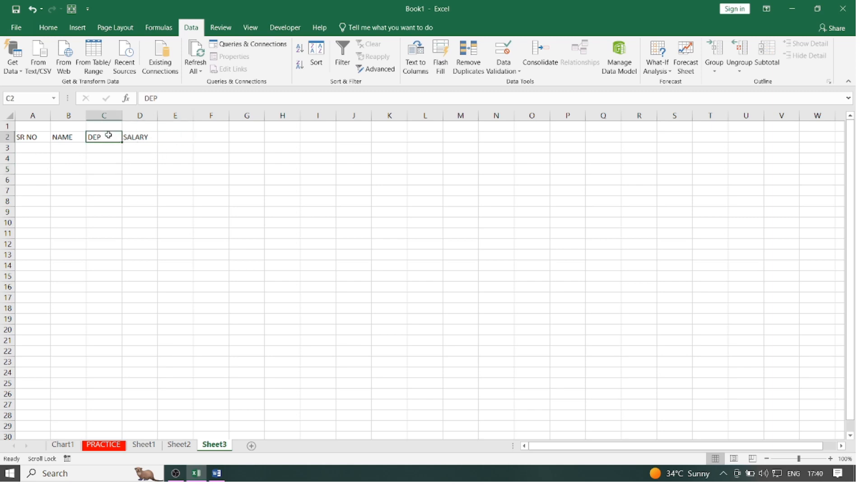
Step: Shift DEP and SALARY one column right and enter ADD as the C2 header
{"action": "mouse_move", "coordinate": [113, 136]}
{"action": "left_mouse_down"}
{"action": "mouse_move", "coordinate": [147, 137]}
{"action": "mouse_move", "coordinate": [164, 148]}
{"action": "mouse_move", "coordinate": [183, 140]}
{"action": "left_mouse_up"}
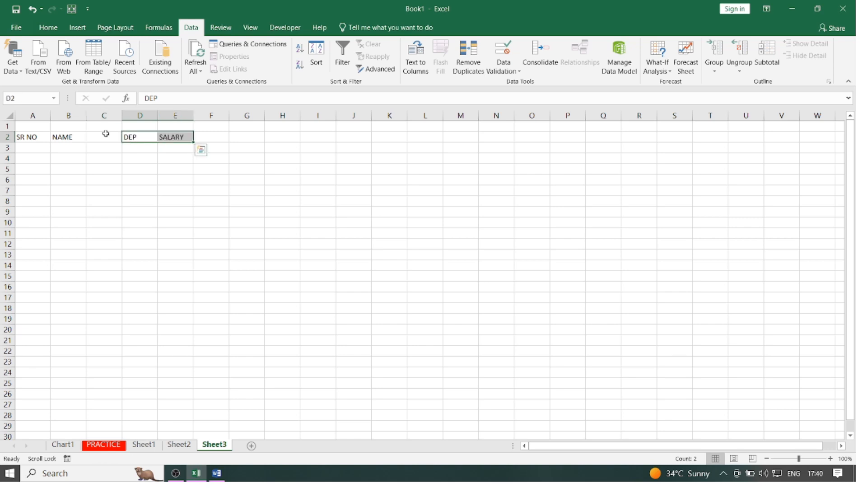
{"action": "left_click", "coordinate": [110, 134]}
{"action": "type", "text": "ADD"}
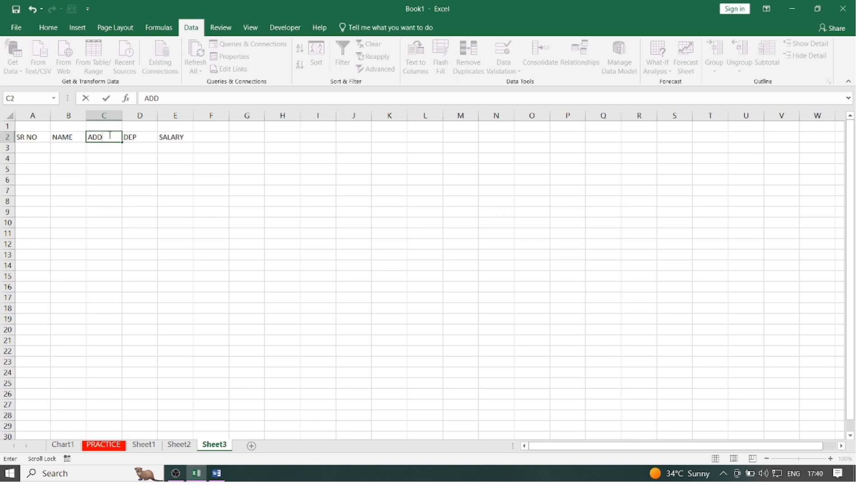
{"action": "left_click", "coordinate": [84, 209]}
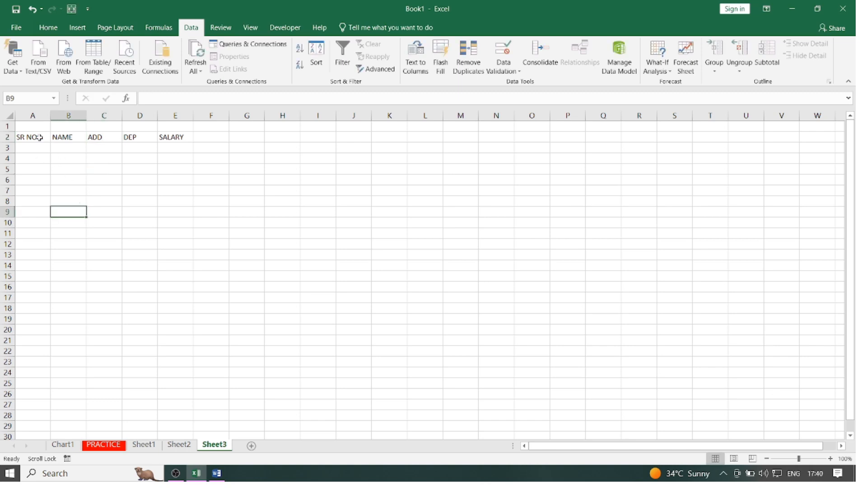
Step: Merge and centre A1:E1 into a single title cell
{"action": "left_click_drag", "start_coordinate": [30, 127], "coordinate": [185, 128]}
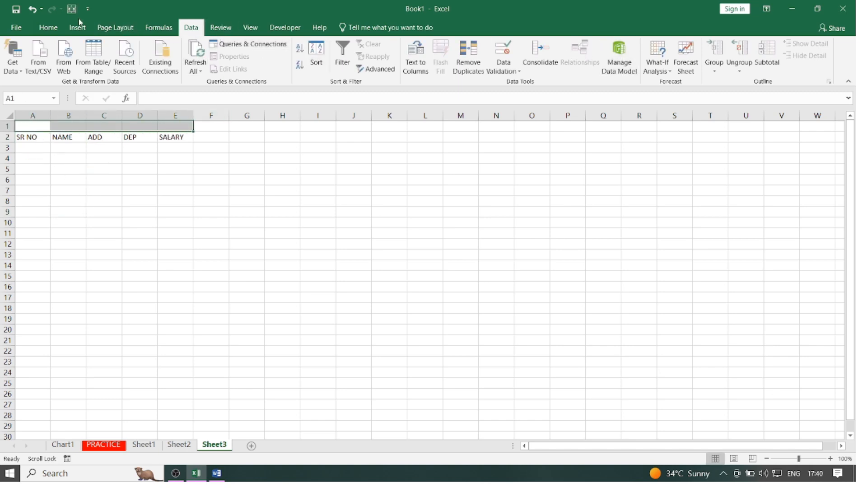
{"action": "left_click", "coordinate": [48, 27]}
{"action": "left_click", "coordinate": [287, 65]}
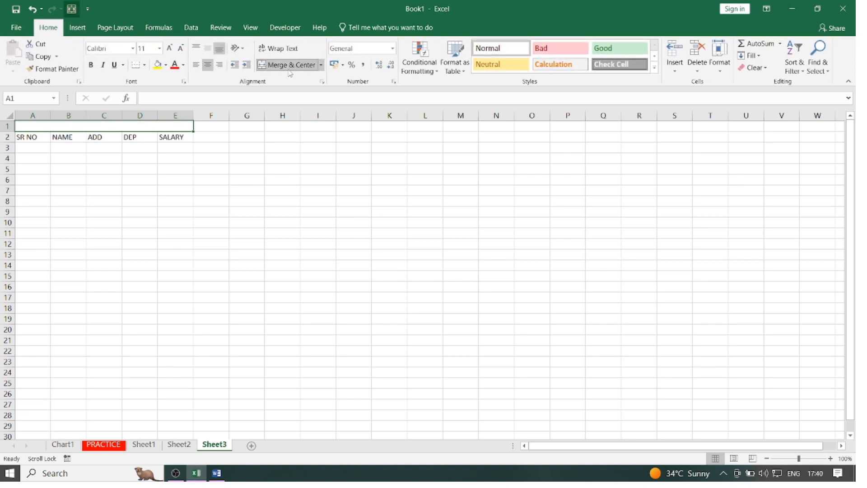
{"action": "left_click", "coordinate": [64, 137]}
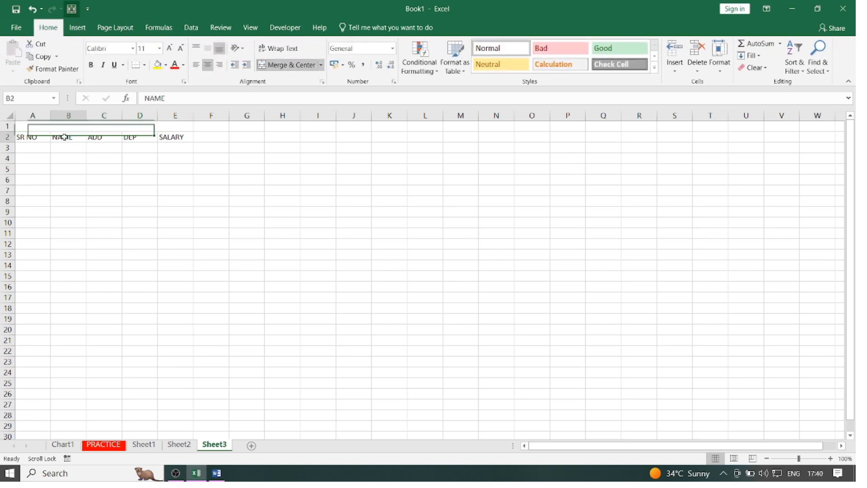
{"action": "left_click", "coordinate": [97, 138]}
{"action": "left_click", "coordinate": [135, 138]}
{"action": "left_click", "coordinate": [171, 140]}
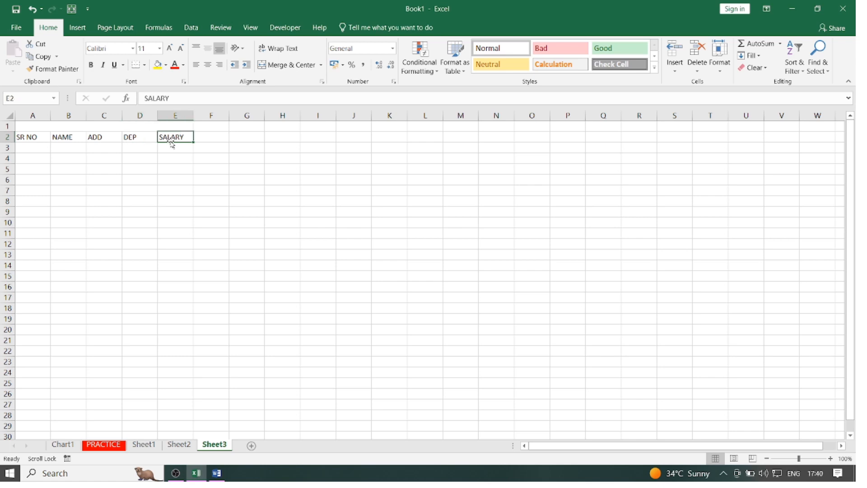
Step: Enlarge the row 2 headers to font size 14 and widen the table columns
{"action": "left_click_drag", "start_coordinate": [33, 138], "coordinate": [176, 137]}
{"action": "left_click", "coordinate": [169, 48]}
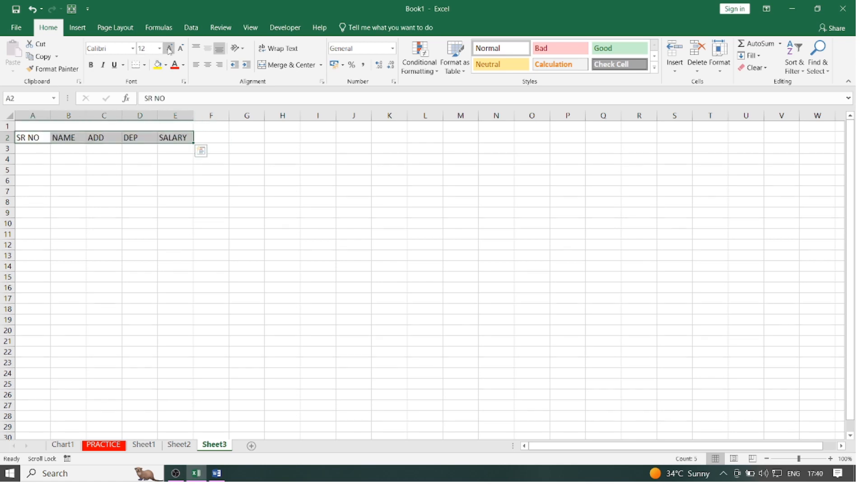
{"action": "left_click", "coordinate": [170, 48]}
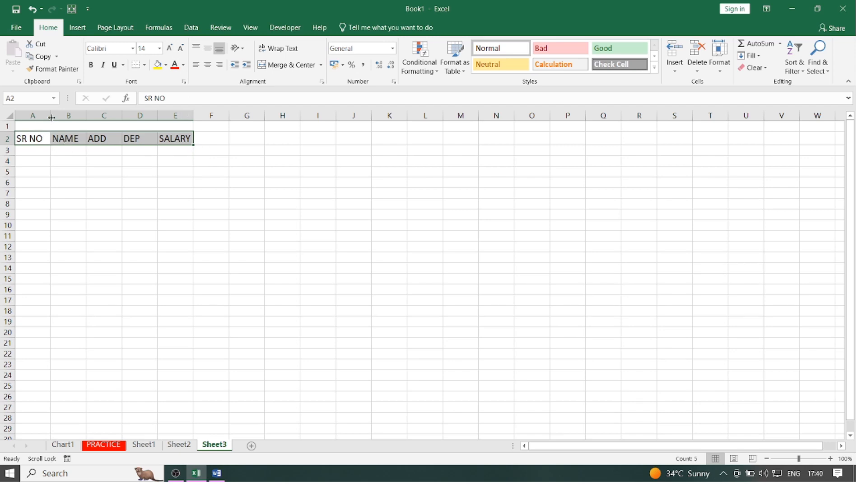
{"action": "left_click_drag", "start_coordinate": [51, 118], "coordinate": [203, 115]}
{"action": "left_click_drag", "start_coordinate": [229, 116], "coordinate": [260, 116]}
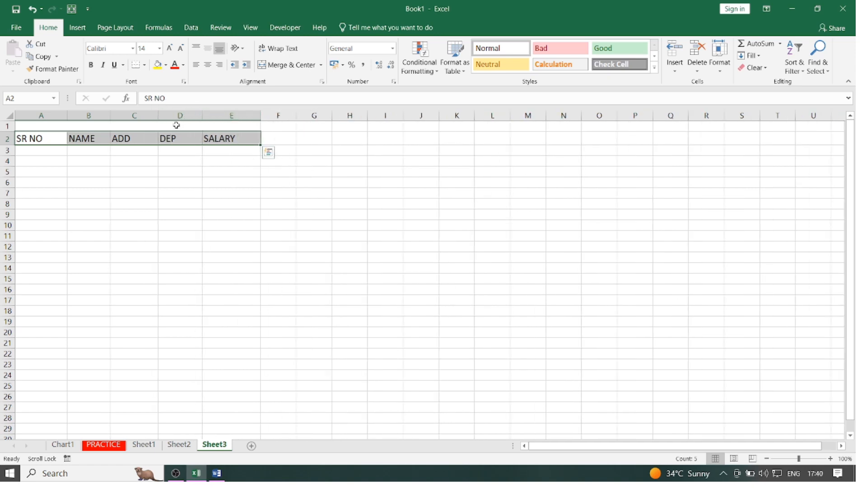
Step: Replace the C2 header ADD with CITY
{"action": "left_click", "coordinate": [120, 135]}
{"action": "type", "text": "C"}
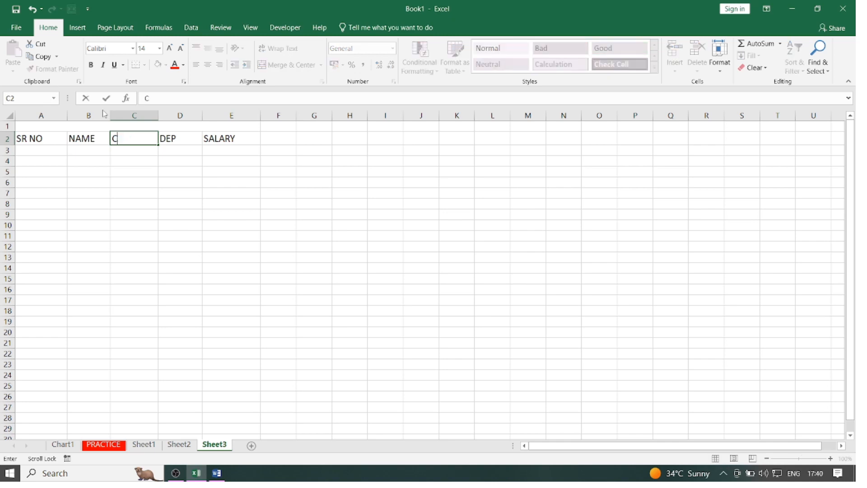
{"action": "type", "text": "ITY"}
{"action": "left_click", "coordinate": [40, 192]}
{"action": "left_click", "coordinate": [39, 149]}
{"action": "left_click", "coordinate": [46, 125]}
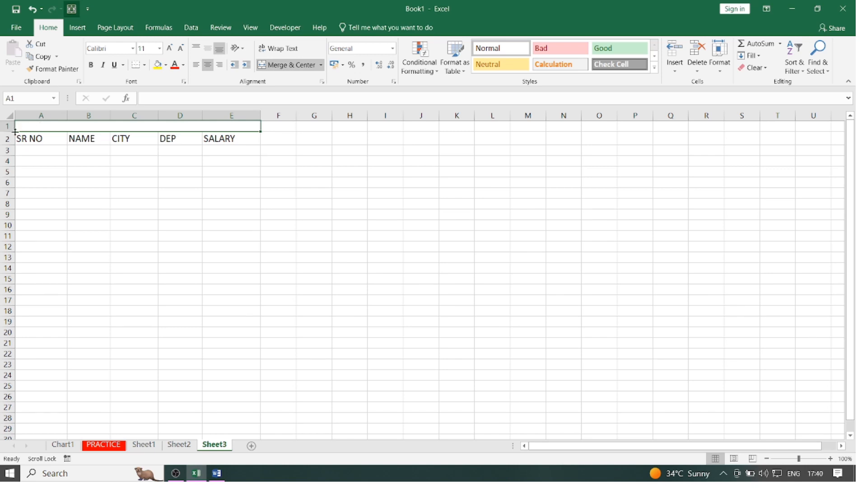
Step: Enter EMPLOYEE DETAILS as the merged title and enlarge it to size 18
{"action": "left_click_drag", "start_coordinate": [14, 132], "coordinate": [13, 140]}
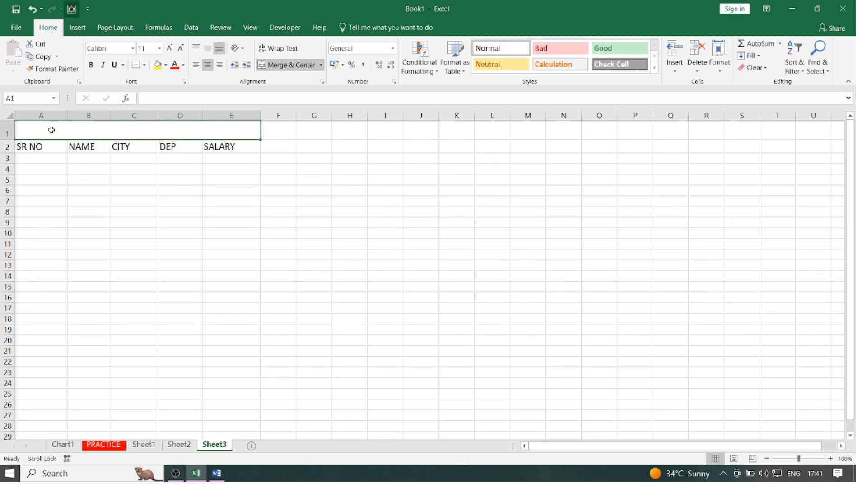
{"action": "type", "text": "EMP"}
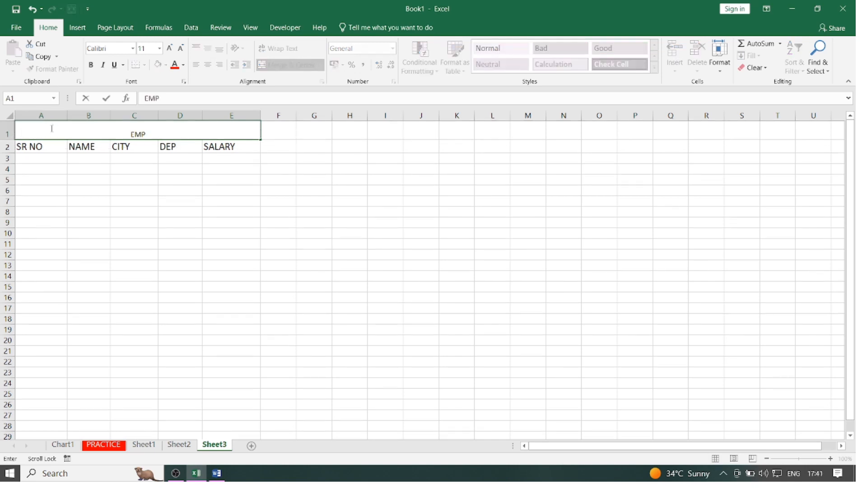
{"action": "type", "text": "LOYEE DETAI"}
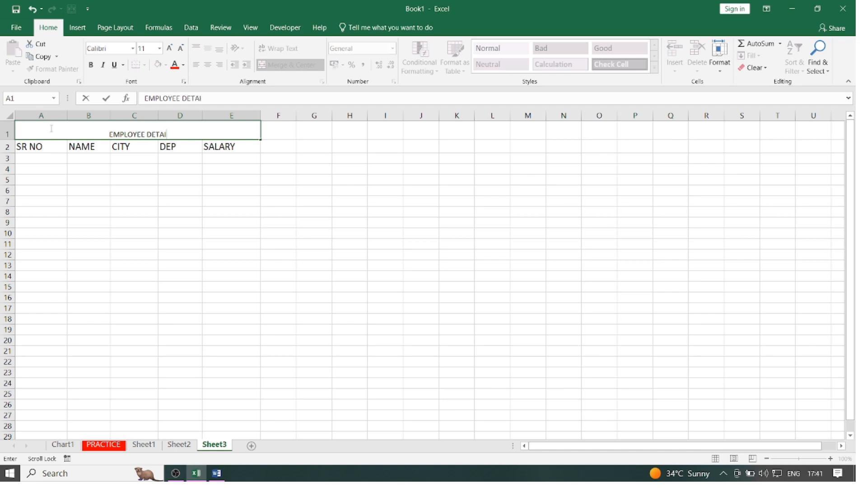
{"action": "type", "text": "LS"}
{"action": "left_click", "coordinate": [118, 168]}
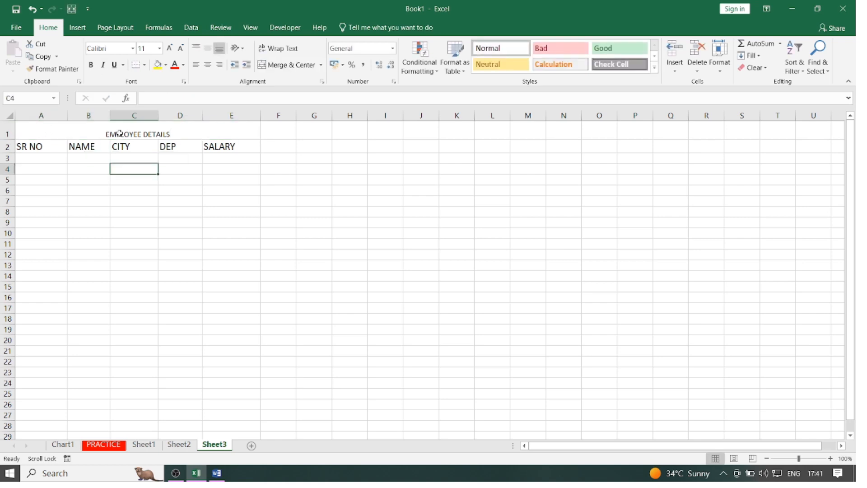
{"action": "left_click", "coordinate": [136, 131]}
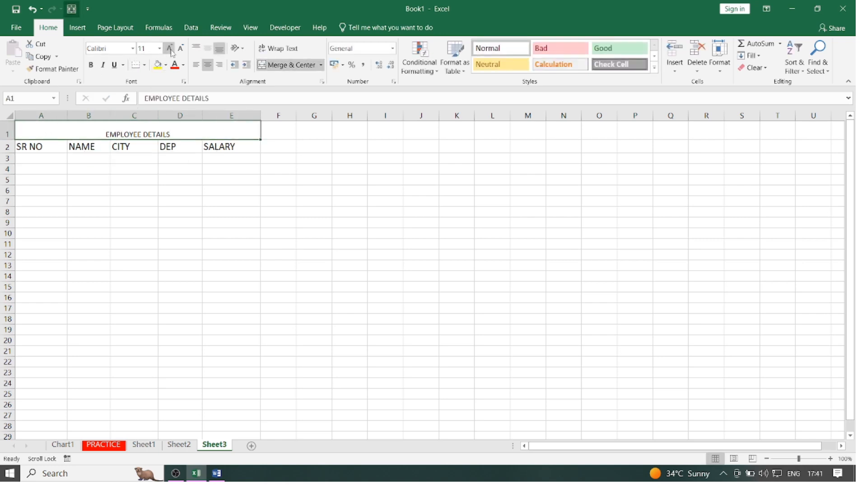
{"action": "left_click", "coordinate": [169, 49]}
{"action": "left_click", "coordinate": [169, 49]}
{"action": "left_click", "coordinate": [169, 48]}
{"action": "left_click", "coordinate": [169, 48]}
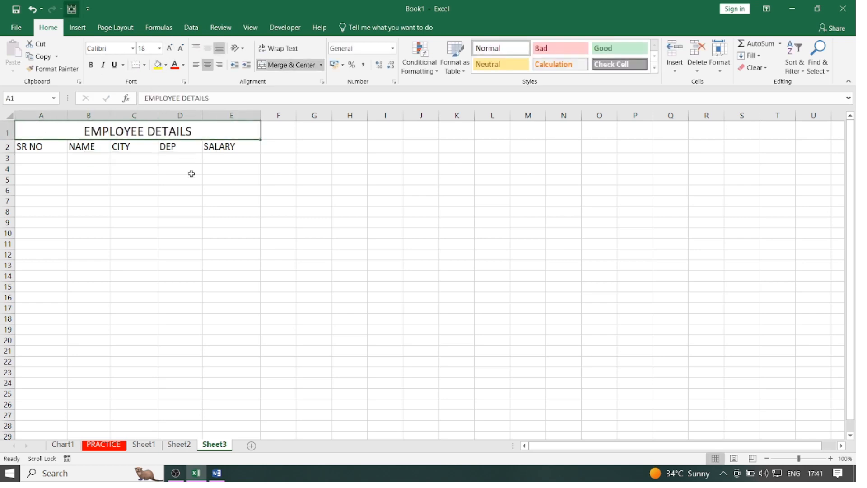
Step: Narrow column A and widen the NAME column B to fit full names
{"action": "left_click", "coordinate": [191, 27]}
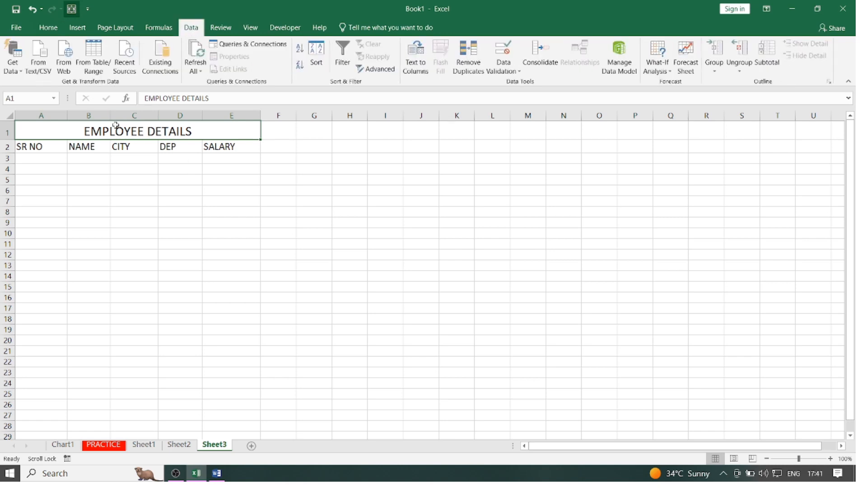
{"action": "left_click_drag", "start_coordinate": [110, 114], "coordinate": [120, 114]}
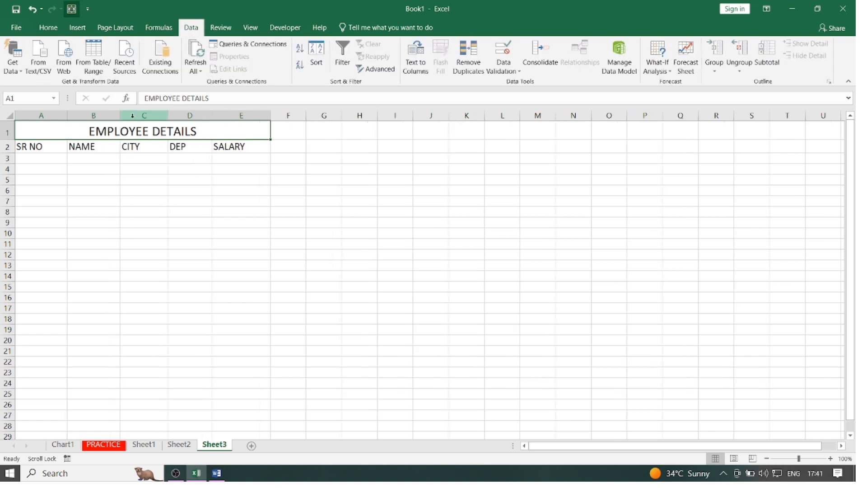
{"action": "left_click", "coordinate": [90, 177]}
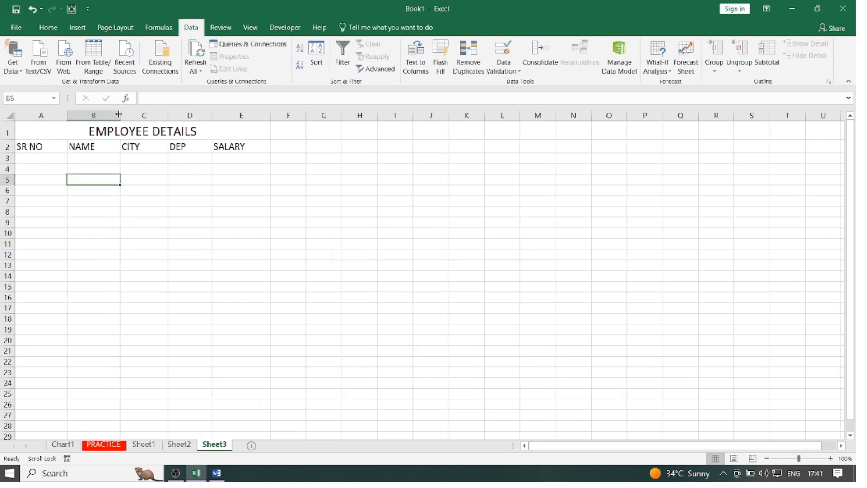
{"action": "left_click_drag", "start_coordinate": [67, 114], "coordinate": [44, 114]}
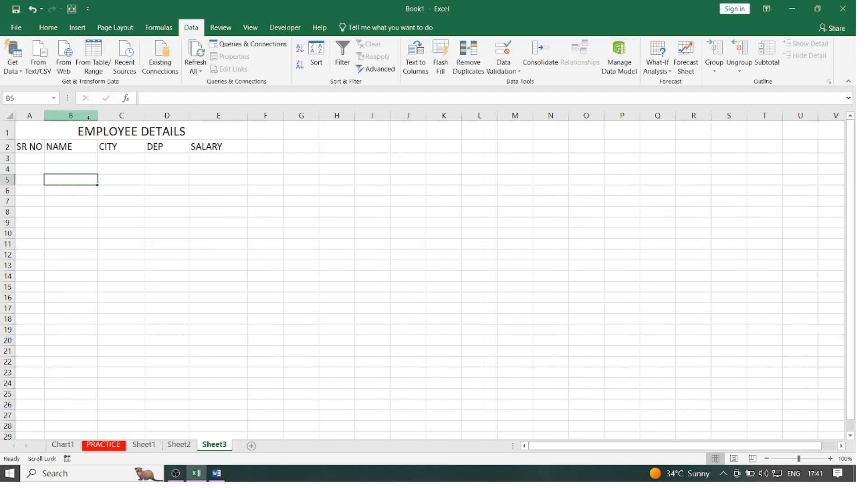
{"action": "left_click_drag", "start_coordinate": [98, 116], "coordinate": [145, 116]}
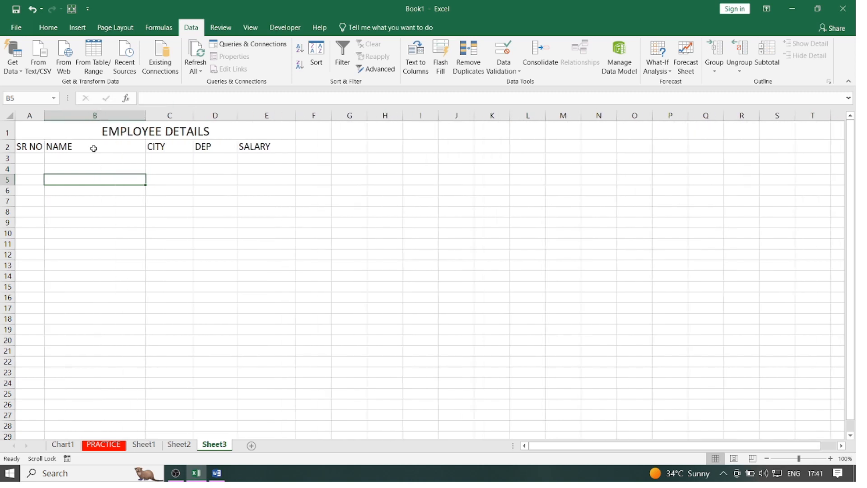
Step: Enter serial numbers 1 and 2 in A3 and A4
{"action": "left_click", "coordinate": [34, 159]}
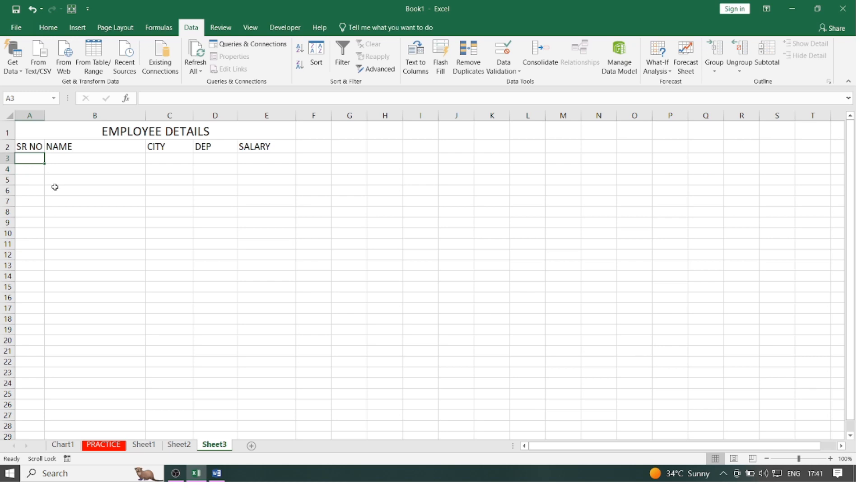
{"action": "type", "text": "1"}
{"action": "key", "text": "Return"}
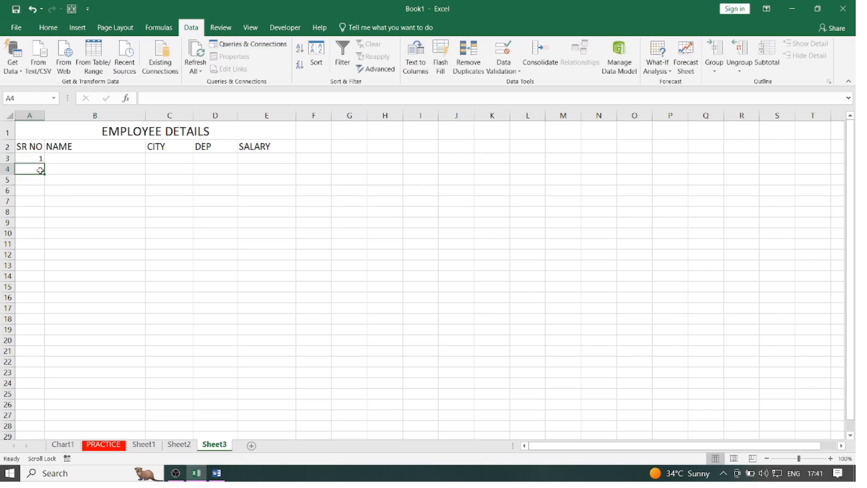
{"action": "type", "text": "2"}
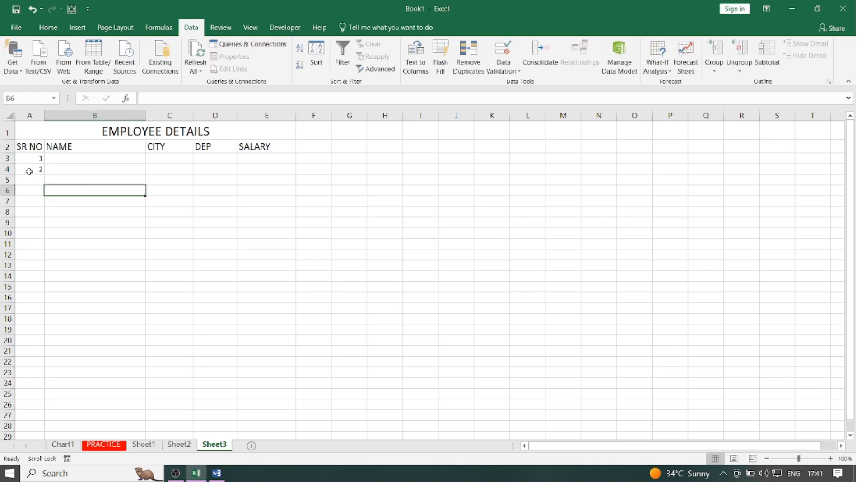
{"action": "left_click_drag", "start_coordinate": [33, 159], "coordinate": [33, 166]}
{"action": "left_click", "coordinate": [32, 148]}
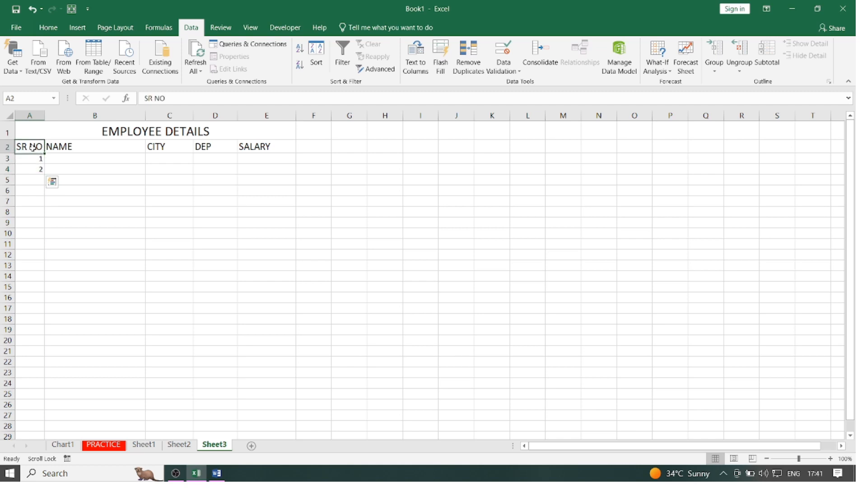
Step: Set A3:E14 to font size 14 and fill the serial numbers down to 10 in A12
{"action": "left_click", "coordinate": [48, 27]}
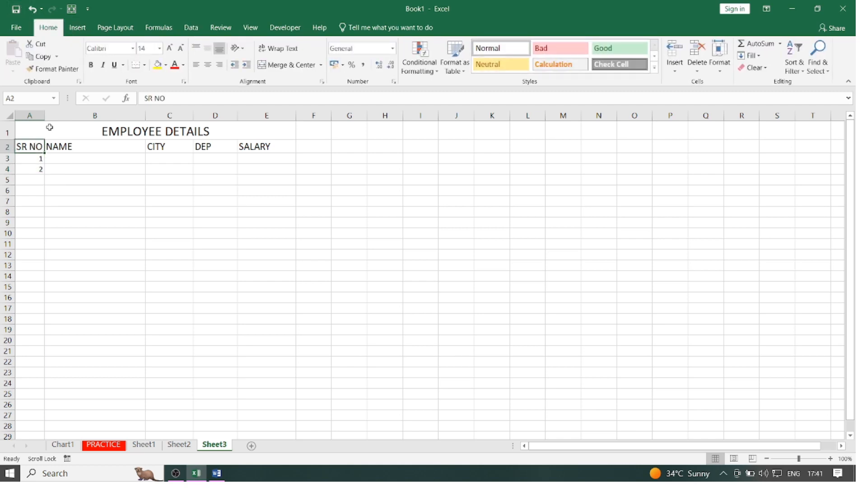
{"action": "left_click_drag", "start_coordinate": [25, 158], "coordinate": [256, 278]}
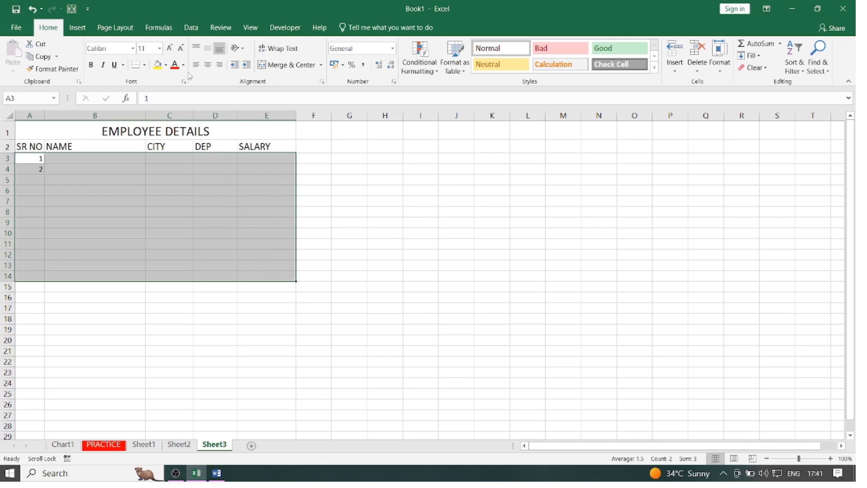
{"action": "left_click", "coordinate": [160, 48]}
{"action": "left_click", "coordinate": [146, 115]}
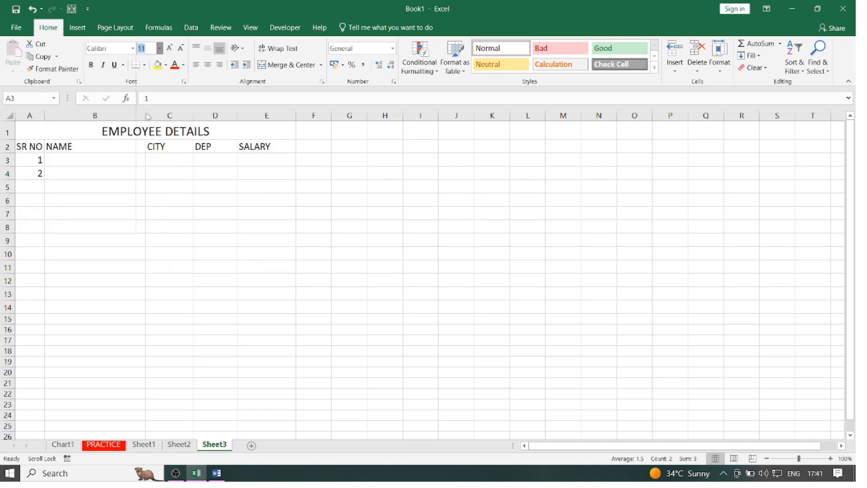
{"action": "left_click", "coordinate": [39, 185]}
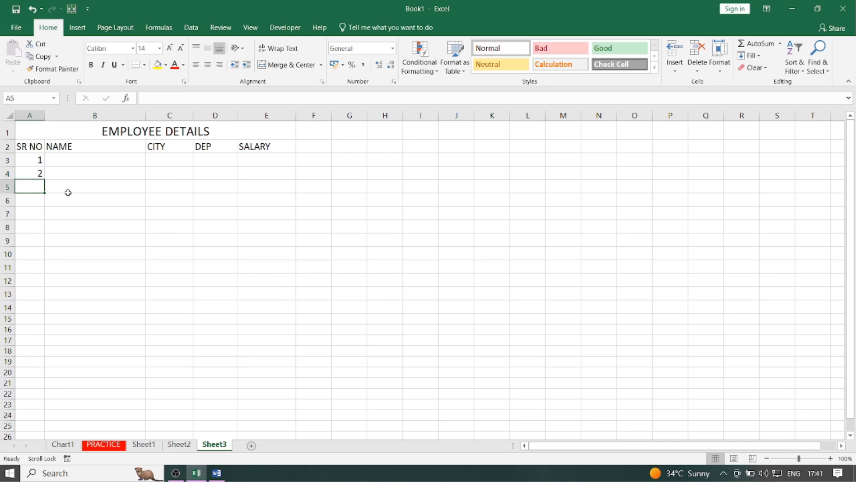
{"action": "left_click_drag", "start_coordinate": [24, 161], "coordinate": [44, 284]}
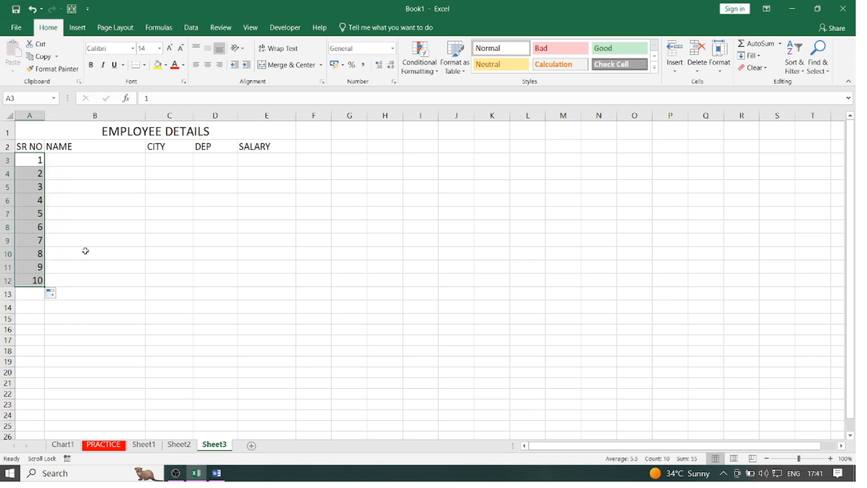
{"action": "left_click", "coordinate": [69, 160]}
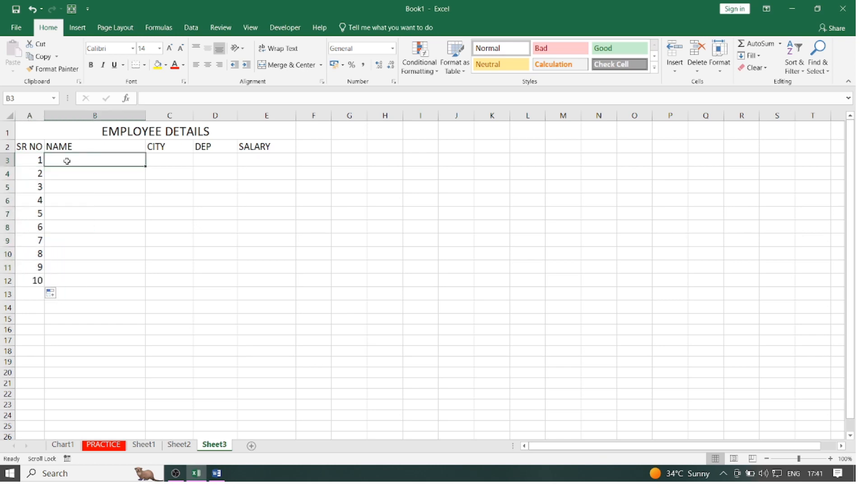
Step: Type six employee full names down the NAME column, starting in B3
{"action": "type", "text": "AJIT"}
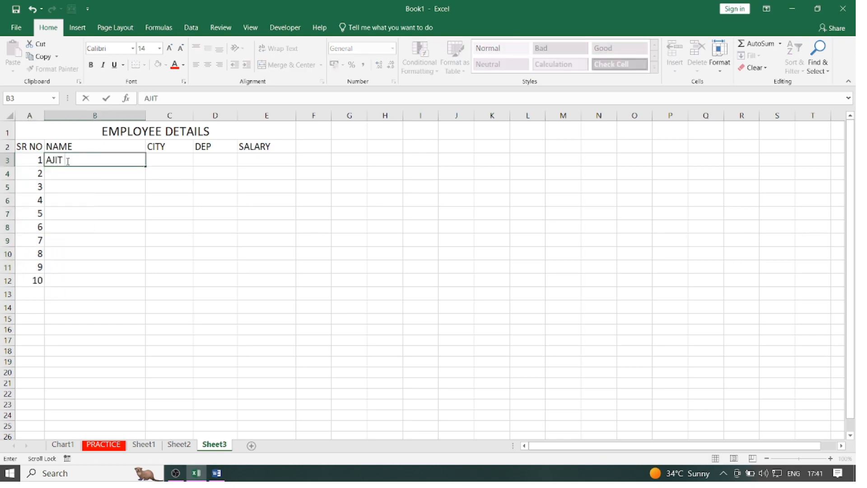
{"action": "type", "text": " JOSHI"}
{"action": "left_click", "coordinate": [58, 175]}
{"action": "type", "text": "P"}
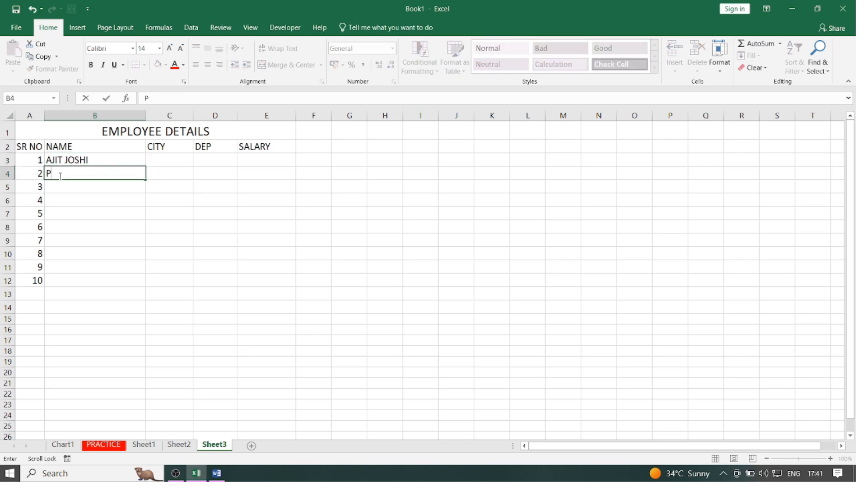
{"action": "type", "text": "AVAN PAWAR"}
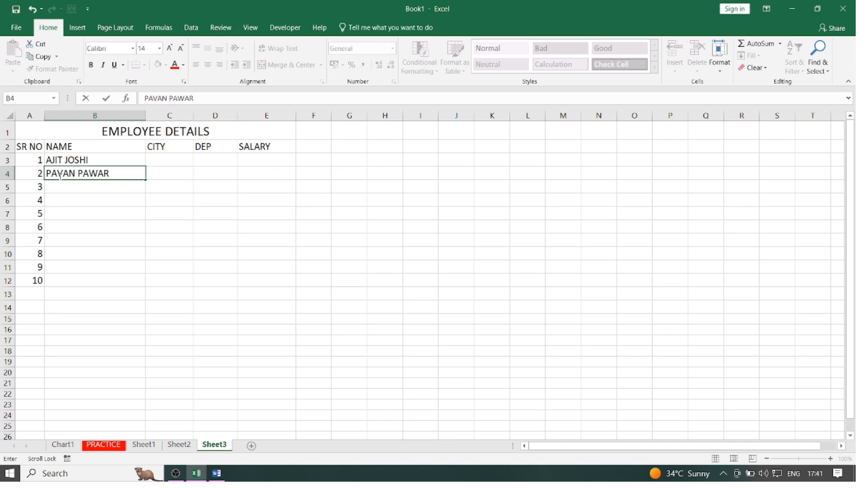
{"action": "left_click", "coordinate": [66, 191]}
{"action": "type", "text": "N"}
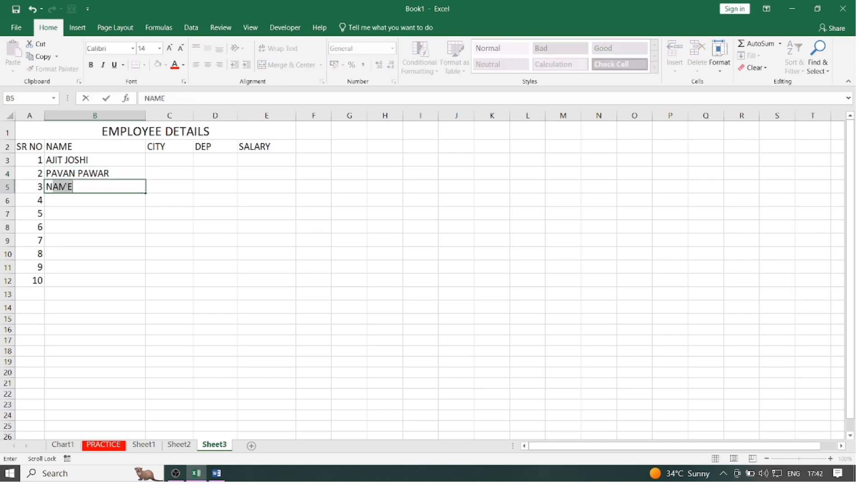
{"action": "type", "text": "EHA DATAR"}
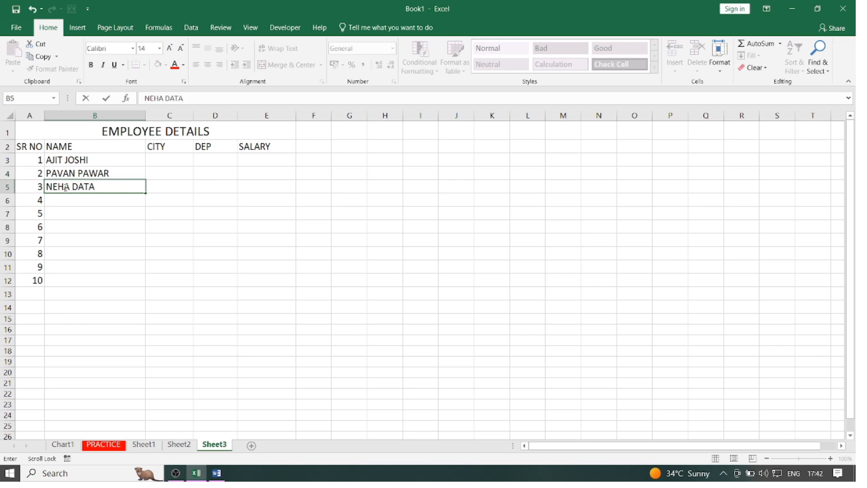
{"action": "left_click", "coordinate": [57, 201]}
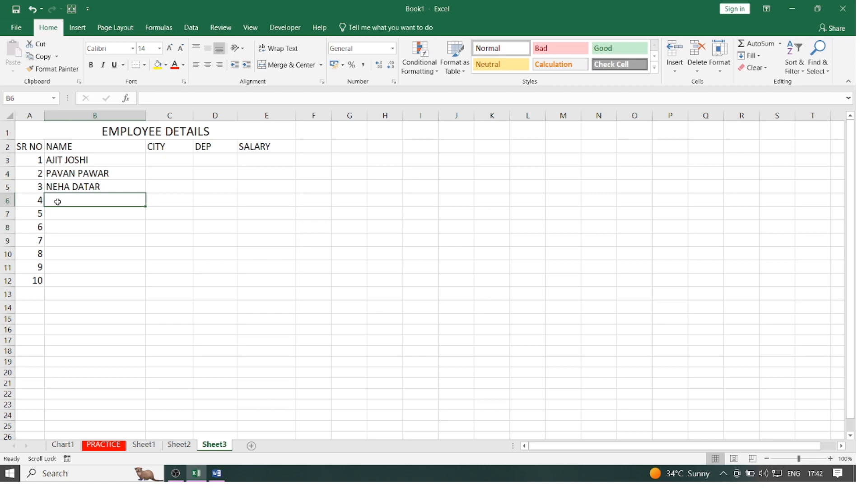
{"action": "type", "text": "RAJ"}
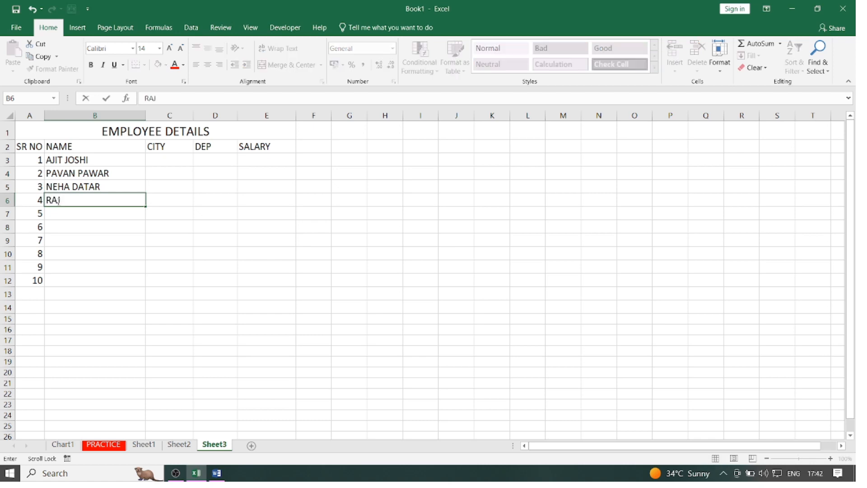
{"action": "type", "text": " PATIL"}
{"action": "left_click", "coordinate": [64, 220]}
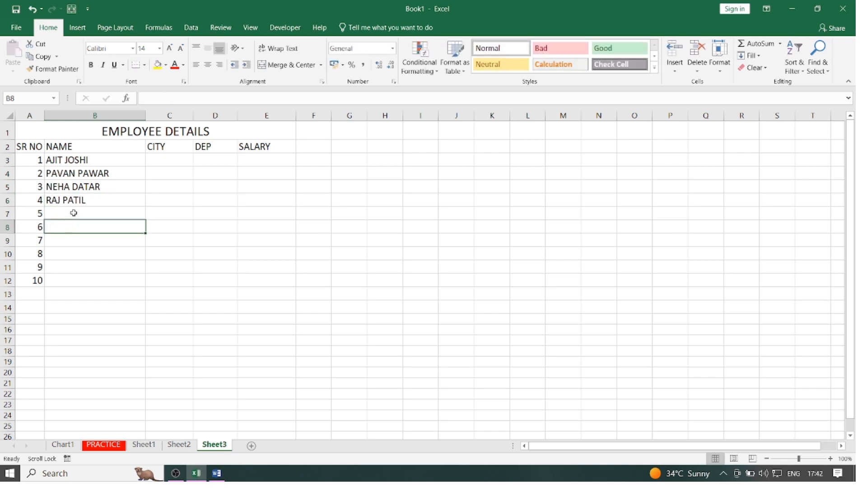
{"action": "left_click", "coordinate": [74, 213]}
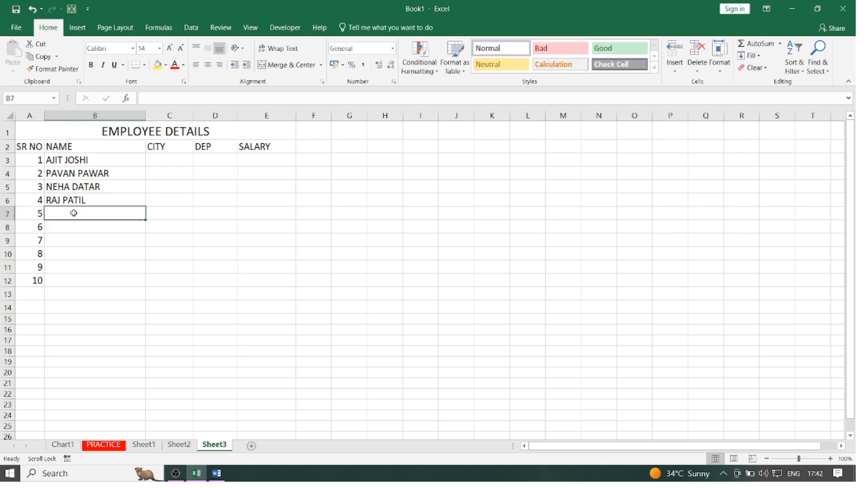
{"action": "type", "text": "PURVA"}
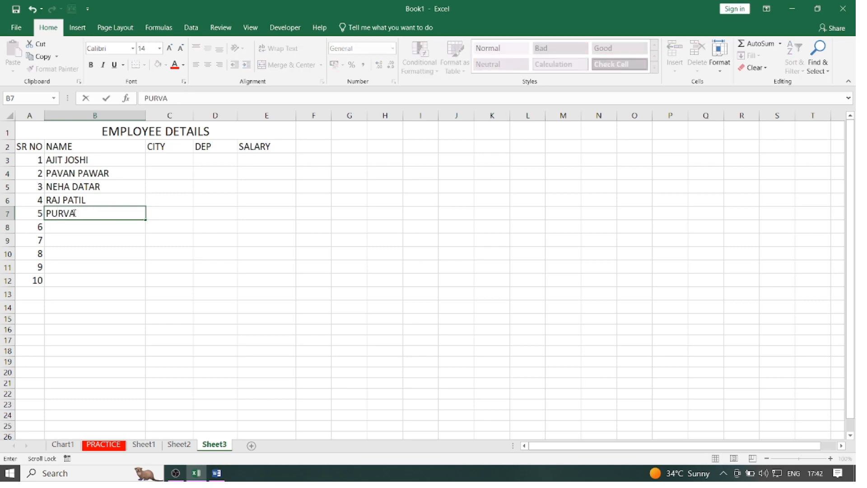
{"action": "type", "text": " BIDVI"}
{"action": "key", "text": "Return"}
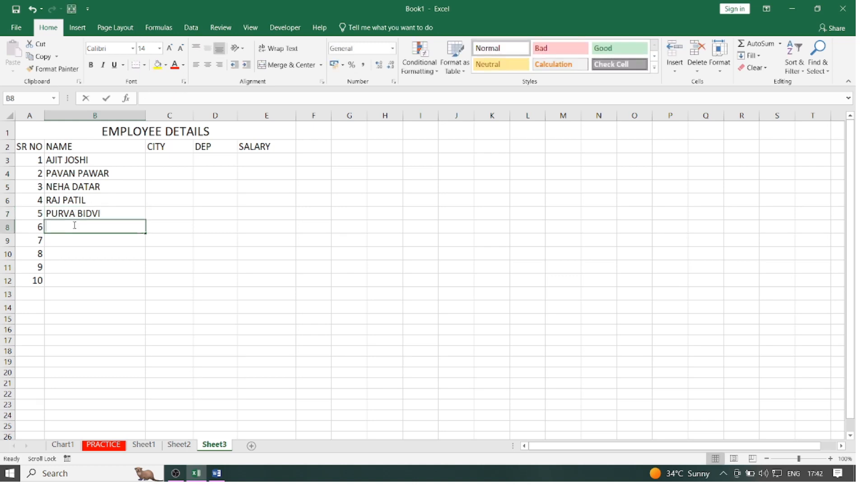
{"action": "type", "text": "NEHAL"}
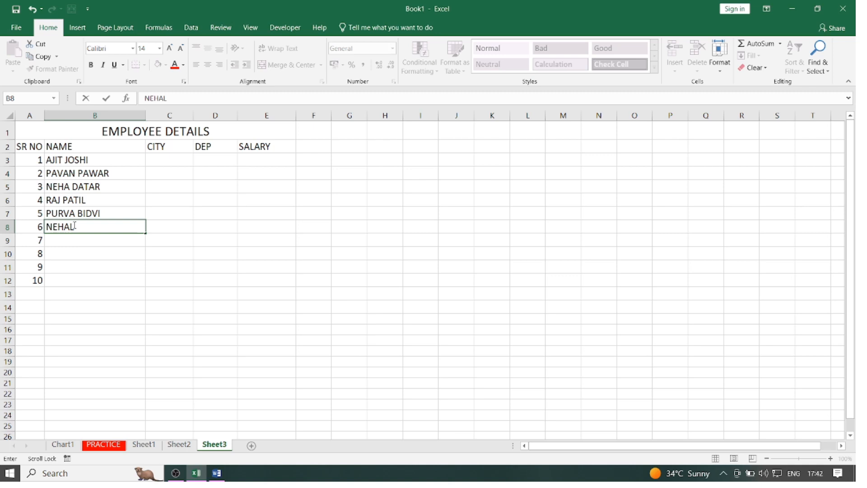
{"action": "type", "text": " KULKARN"}
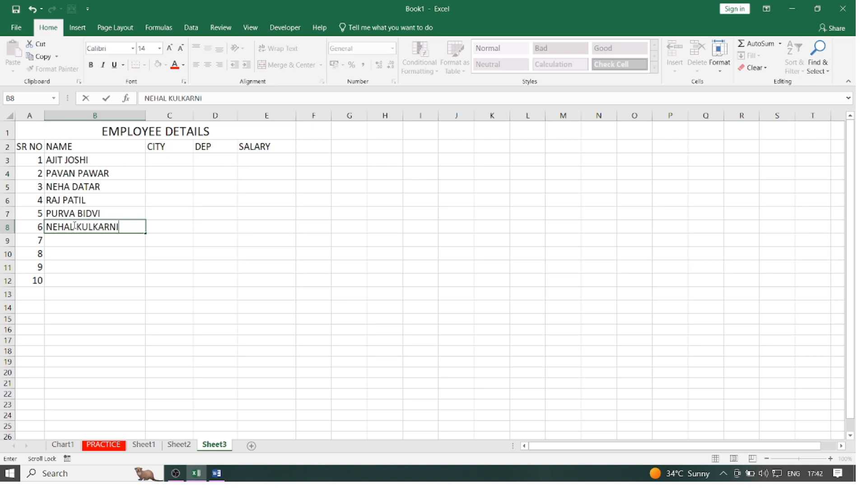
{"action": "type", "text": "I"}
Step: Enter employee full names in B9 and B10, overriding an AutoComplete suggestion
{"action": "left_click", "coordinate": [78, 241]}
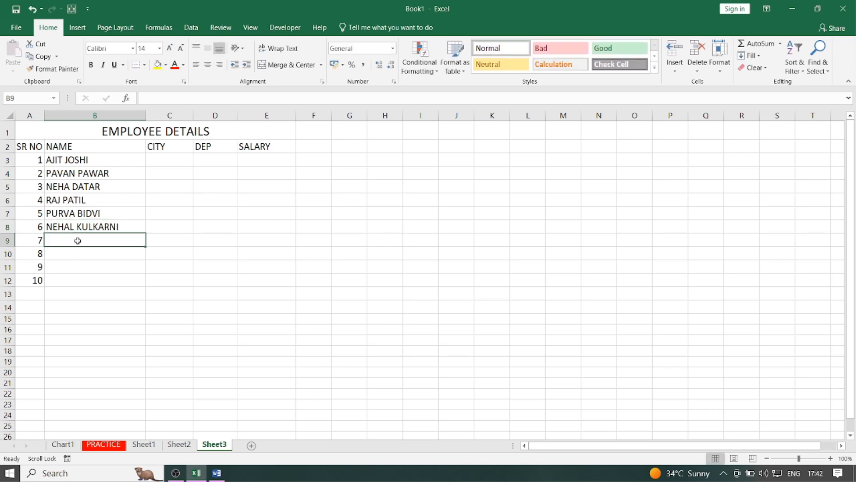
{"action": "type", "text": "PRIY"}
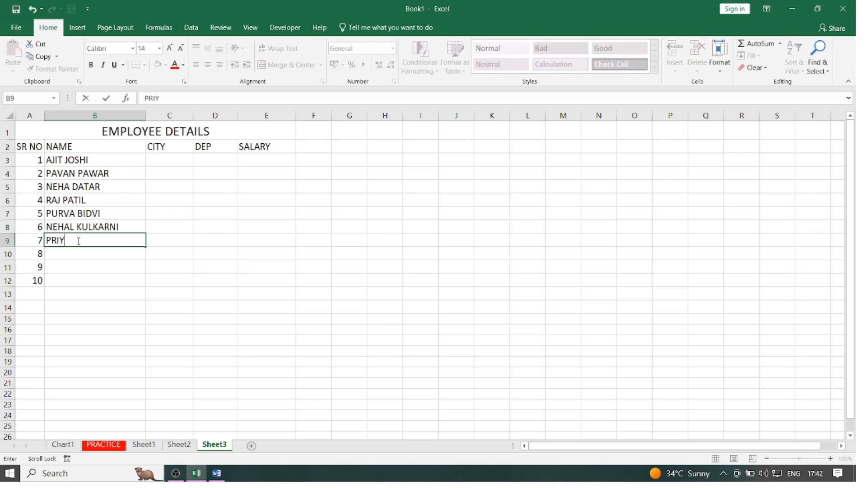
{"action": "type", "text": "A PUROHIT"}
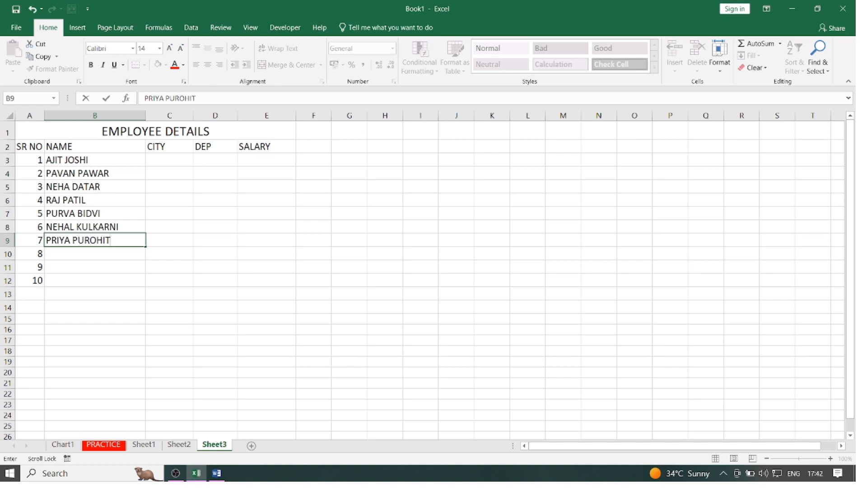
{"action": "left_click", "coordinate": [65, 256]}
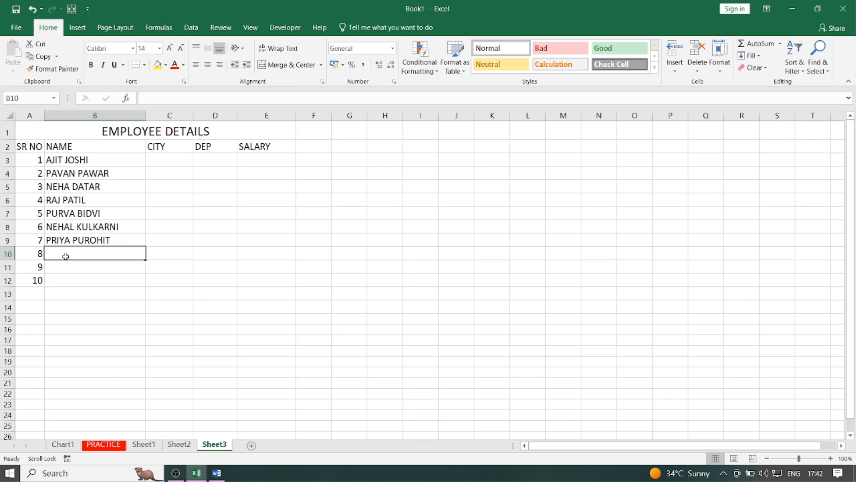
{"action": "type", "text": "A"}
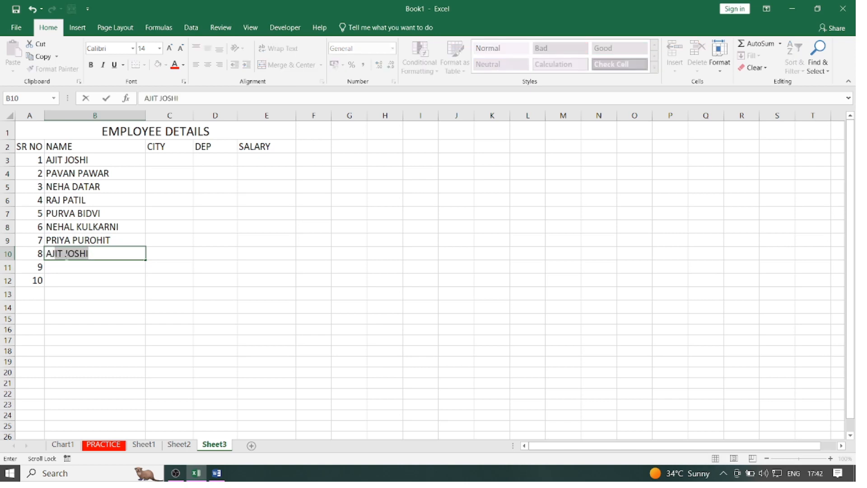
{"action": "type", "text": "JI"}
{"action": "key", "text": "BackSpace"}
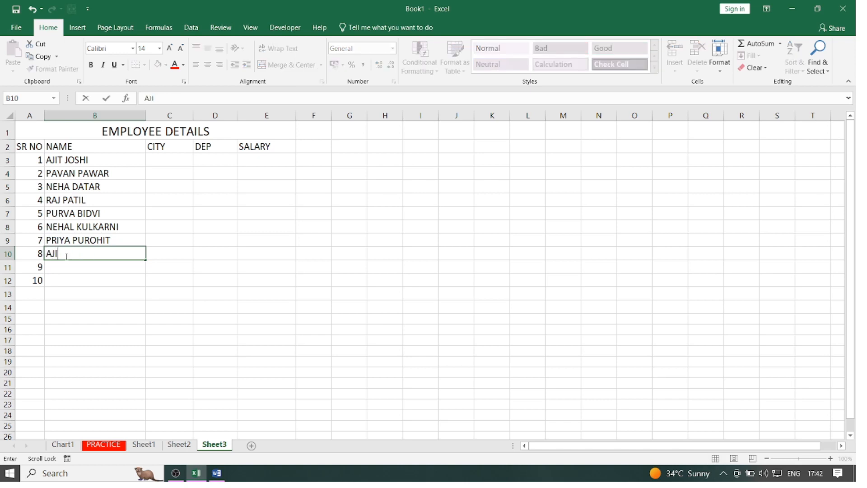
{"action": "type", "text": "A"}
{"action": "key", "text": "BackSpace"}
{"action": "key", "text": "BackSpace"}
{"action": "type", "text": "AY SHARMA"}
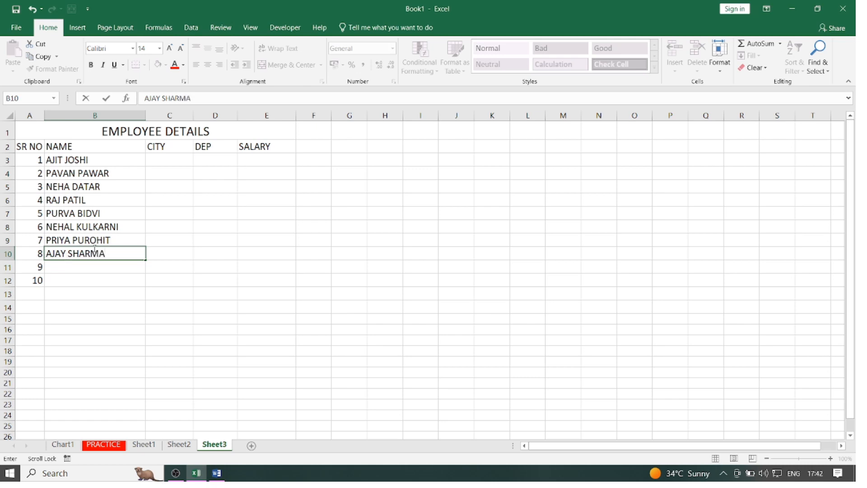
Step: Enter the last two employee full names in B11 and B12
{"action": "left_click", "coordinate": [69, 265]}
{"action": "type", "text": "VIN"}
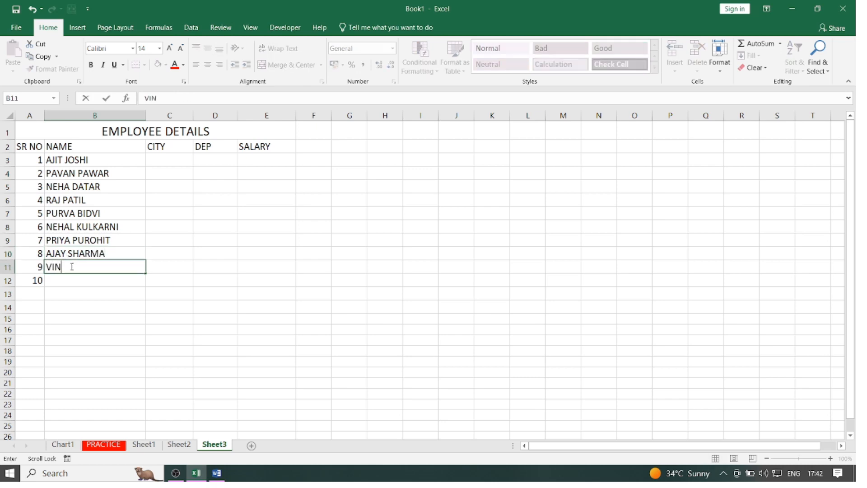
{"action": "type", "text": "AY JOSHI"}
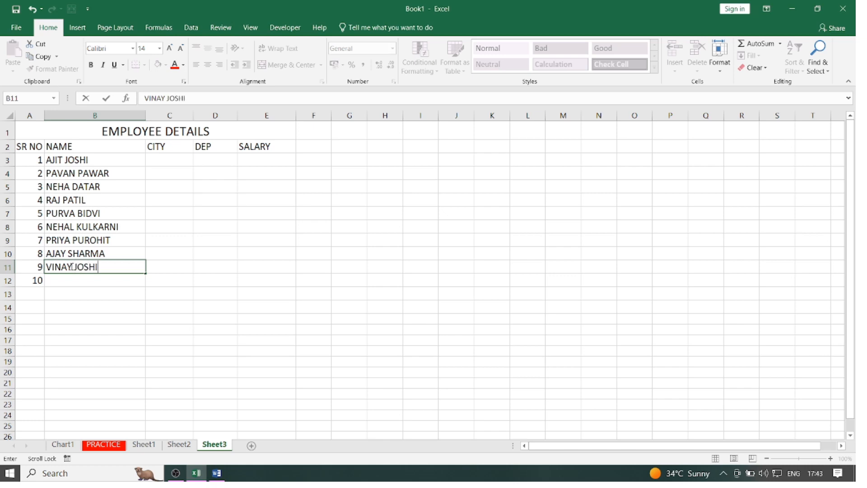
{"action": "left_click", "coordinate": [77, 283]}
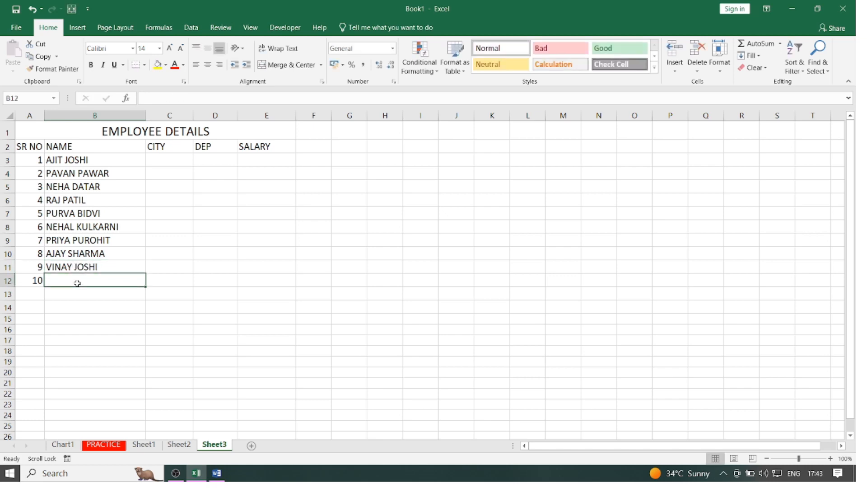
{"action": "type", "text": "PORNIMA"}
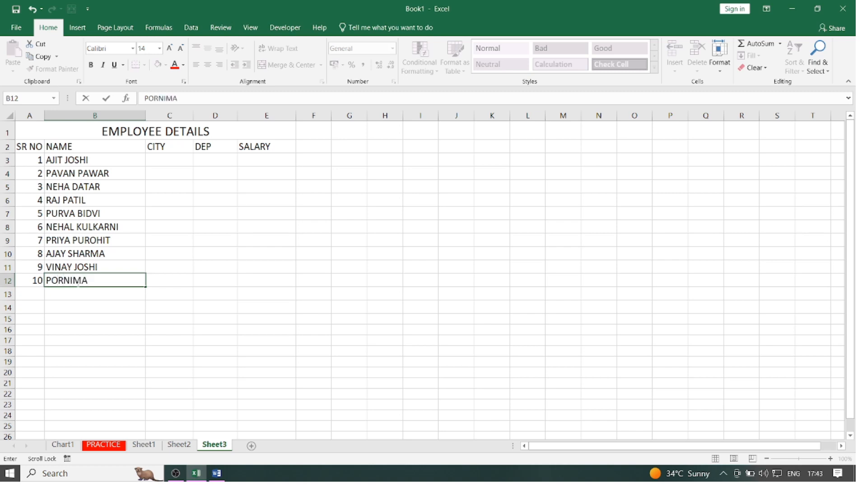
{"action": "type", "text": "THKUR"}
Step: Enter PANVEL and URAN as the first two cities in C3:C4
{"action": "left_click", "coordinate": [122, 339]}
{"action": "left_click", "coordinate": [27, 143]}
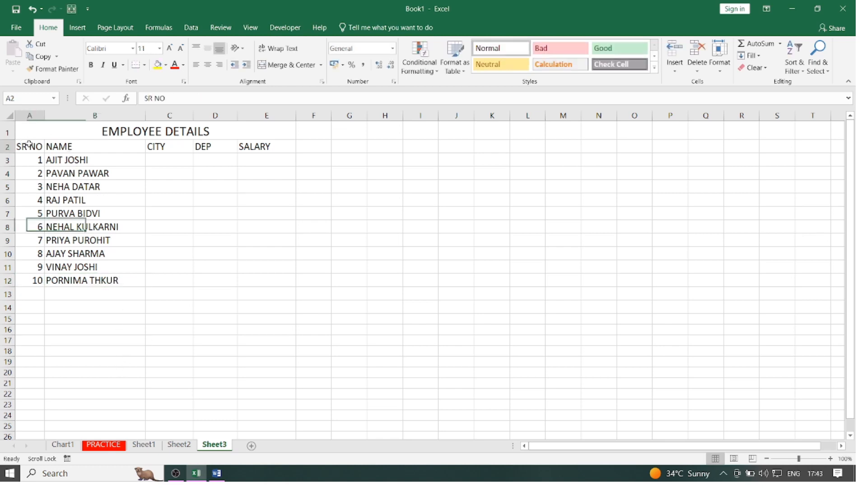
{"action": "left_click", "coordinate": [59, 144]}
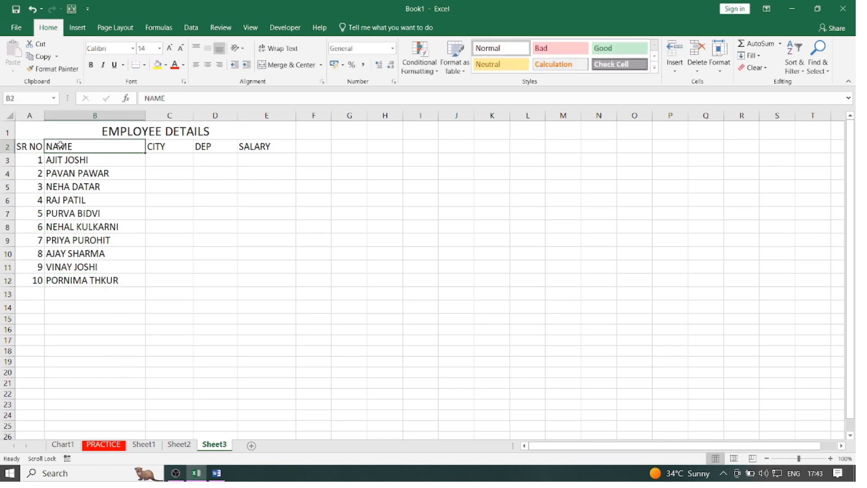
{"action": "left_click", "coordinate": [152, 145]}
{"action": "left_click", "coordinate": [164, 160]}
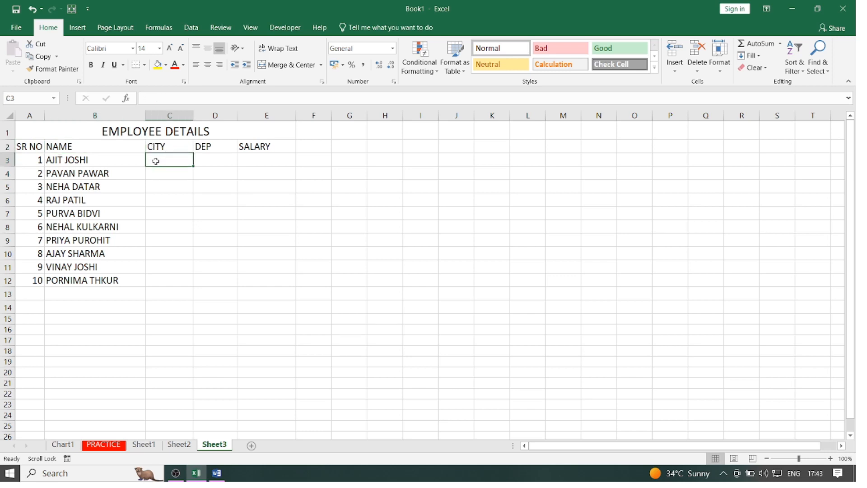
{"action": "type", "text": "PANVEL"}
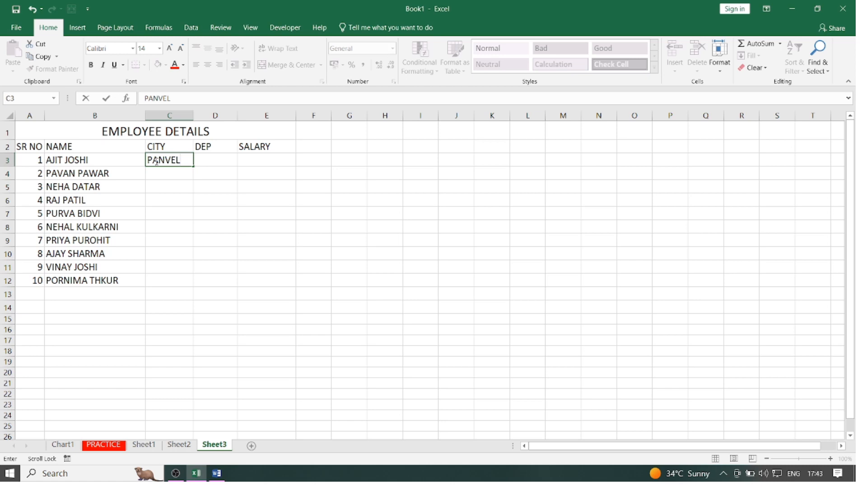
{"action": "scroll", "coordinate": [155, 161], "scroll_direction": "down", "scroll_amount": 1}
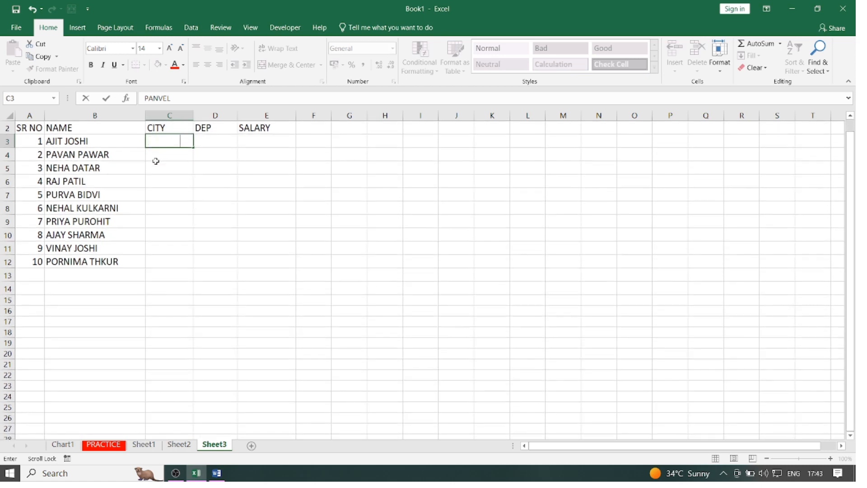
{"action": "type", "text": "URAN"}
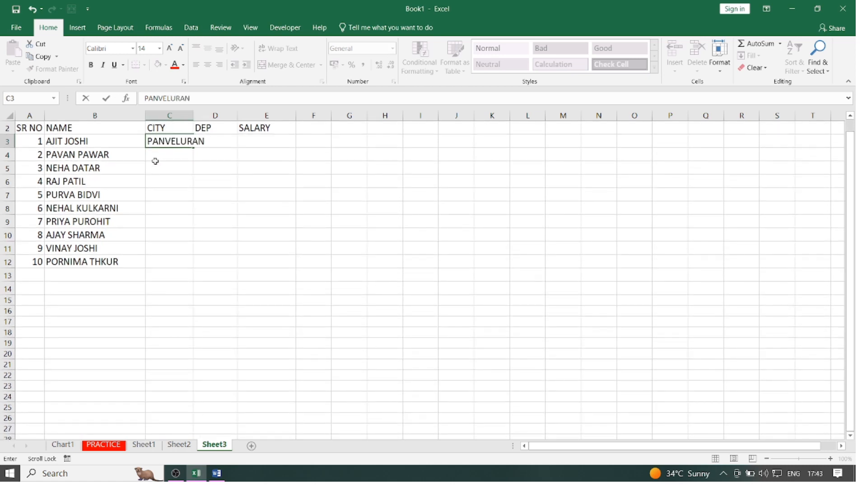
{"action": "key", "text": "BackSpace"}
{"action": "key", "text": "BackSpace"}
{"action": "key", "text": "BackSpace"}
{"action": "key", "text": "BackSpace"}
{"action": "scroll", "coordinate": [156, 161], "scroll_direction": "down", "scroll_amount": 1}
{"action": "scroll", "coordinate": [110, 143], "scroll_direction": "up", "scroll_amount": 2}
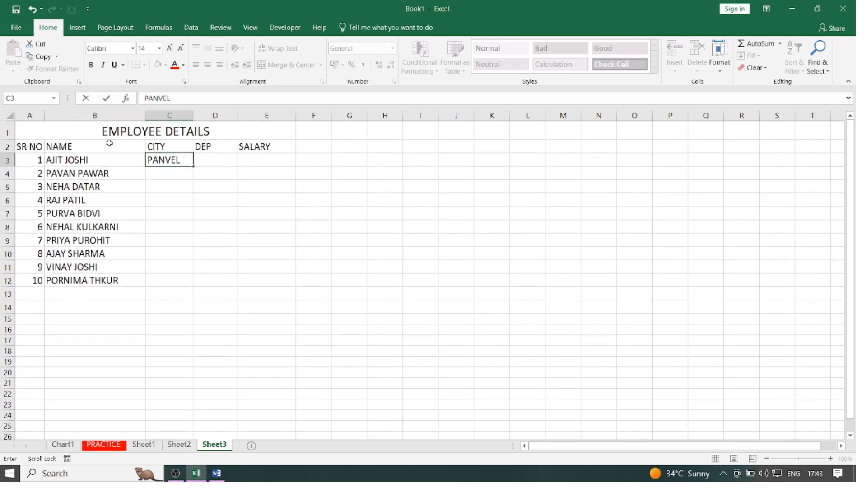
{"action": "left_click", "coordinate": [171, 169]}
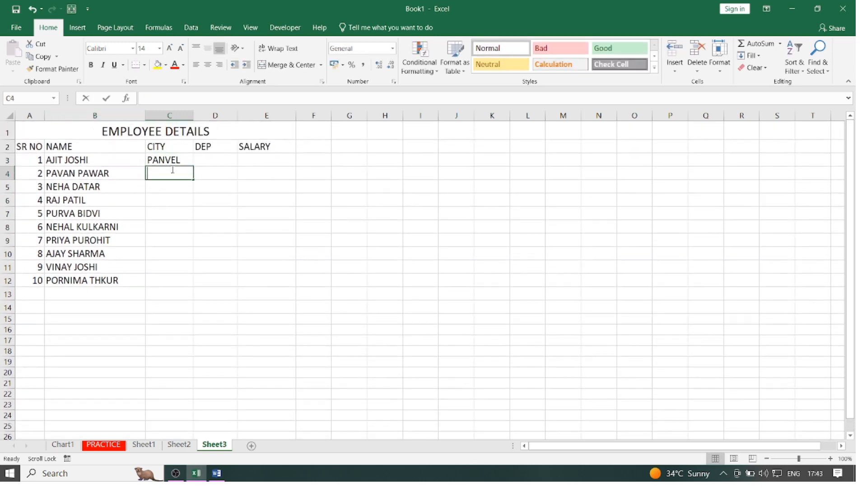
{"action": "type", "text": "URAN"}
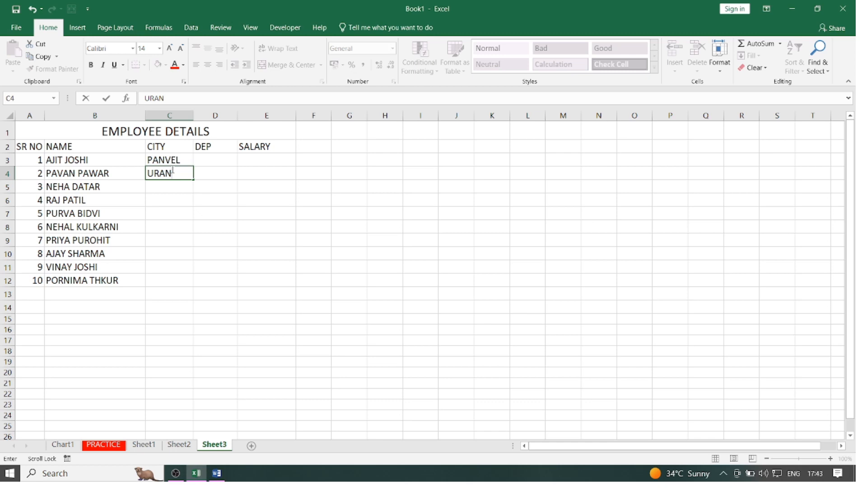
{"action": "scroll", "coordinate": [172, 169], "scroll_direction": "down", "scroll_amount": 1}
{"action": "left_click", "coordinate": [172, 169]}
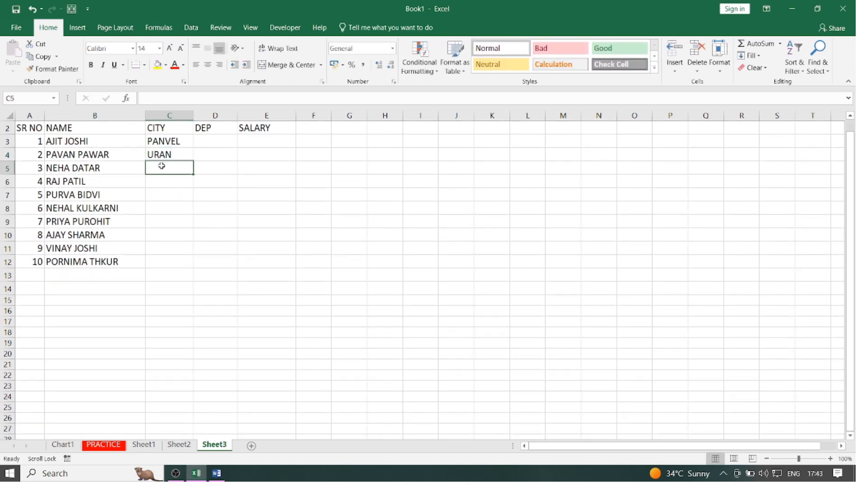
Step: Add PANVEL, KARJAT, RASAYANI and KARJAT as cities in C5:C8
{"action": "type", "text": "PANVEL"}
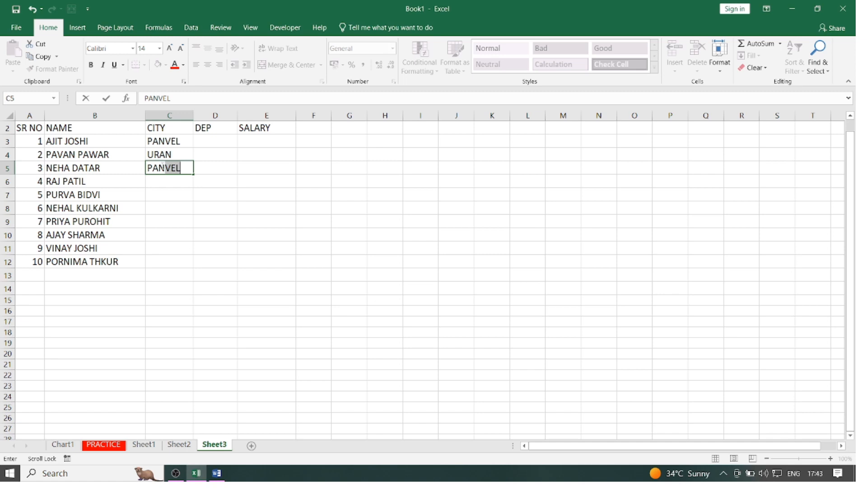
{"action": "left_click", "coordinate": [172, 181]}
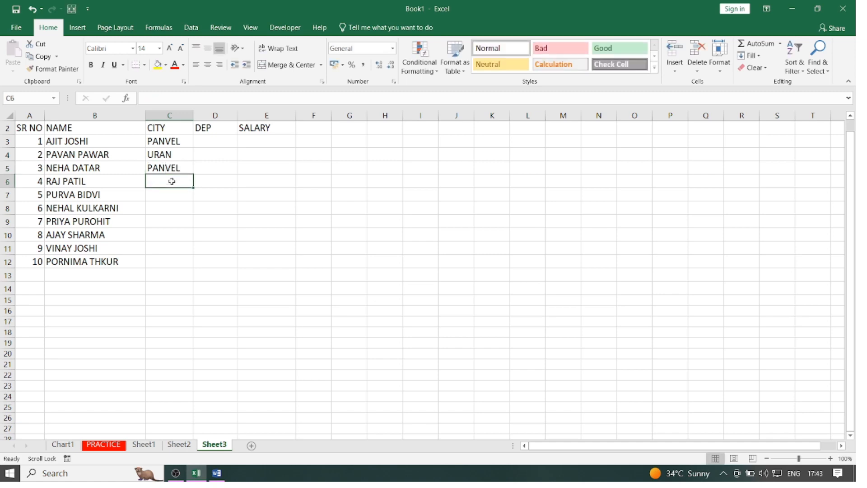
{"action": "type", "text": "KARJA"}
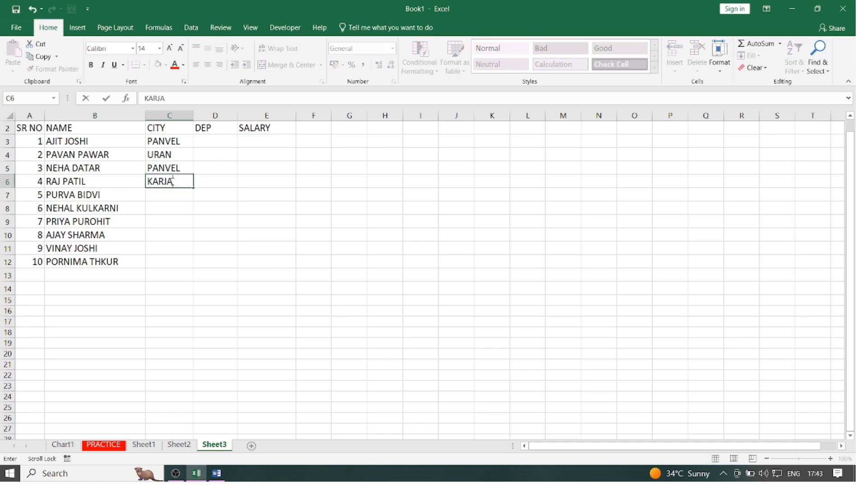
{"action": "type", "text": "T"}
{"action": "left_click", "coordinate": [172, 194]}
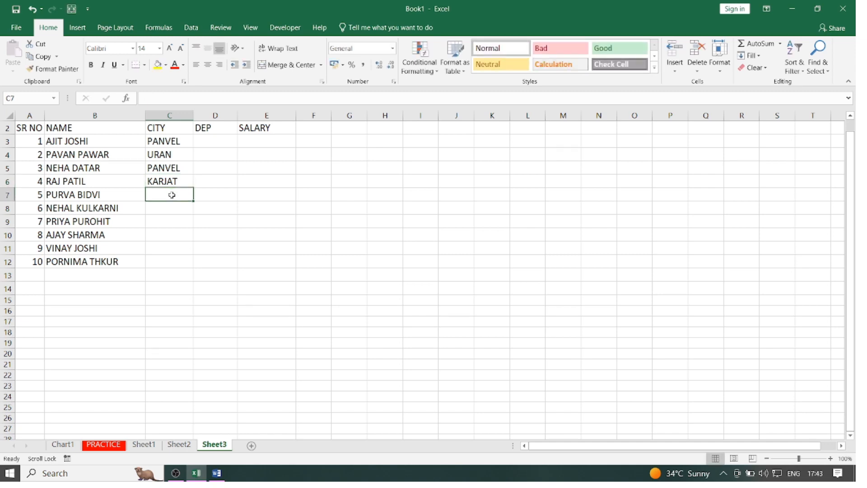
{"action": "type", "text": "RAS"}
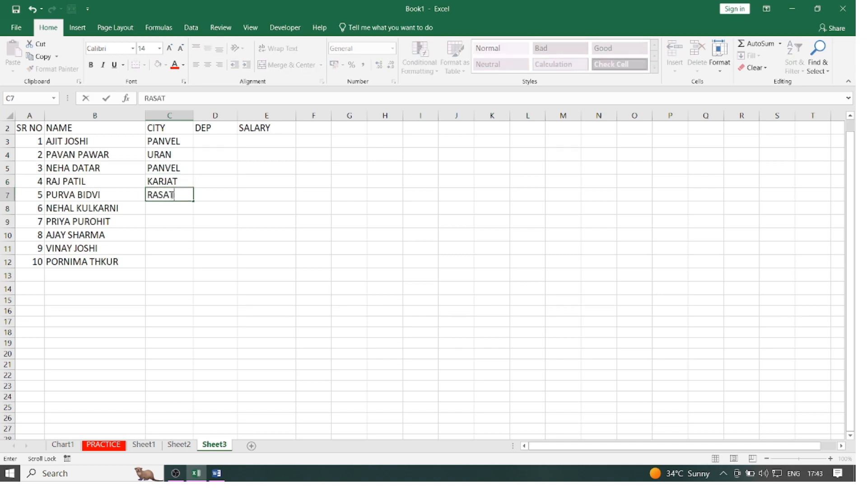
{"action": "type", "text": "AYANI"}
{"action": "left_click", "coordinate": [162, 204]}
{"action": "type", "text": "KARJAT"}
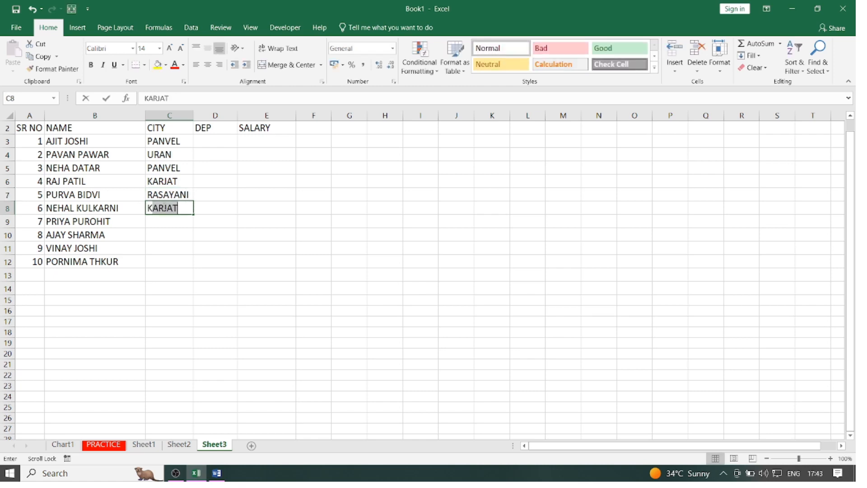
{"action": "type", "text": "JA"}
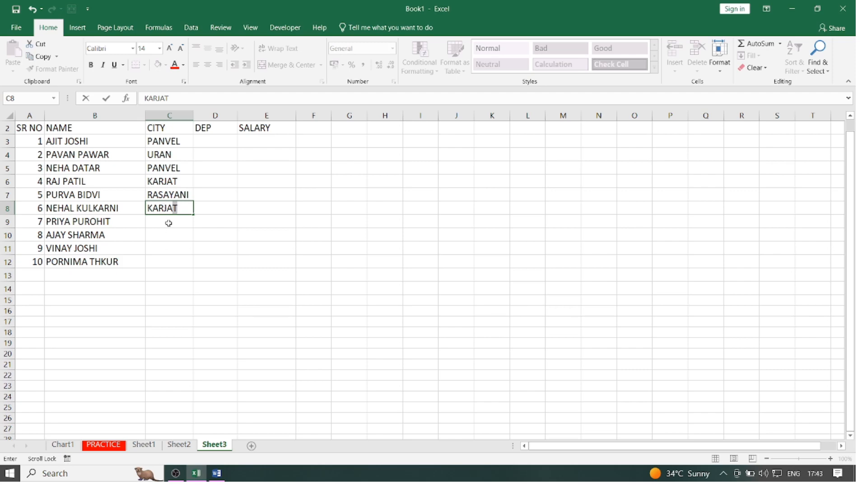
{"action": "left_click", "coordinate": [168, 222]}
Step: Finish the CITY column with PANVEL, PANVEL, KARJAT and PANVEL in C9:C12
{"action": "type", "text": "PANVEL"}
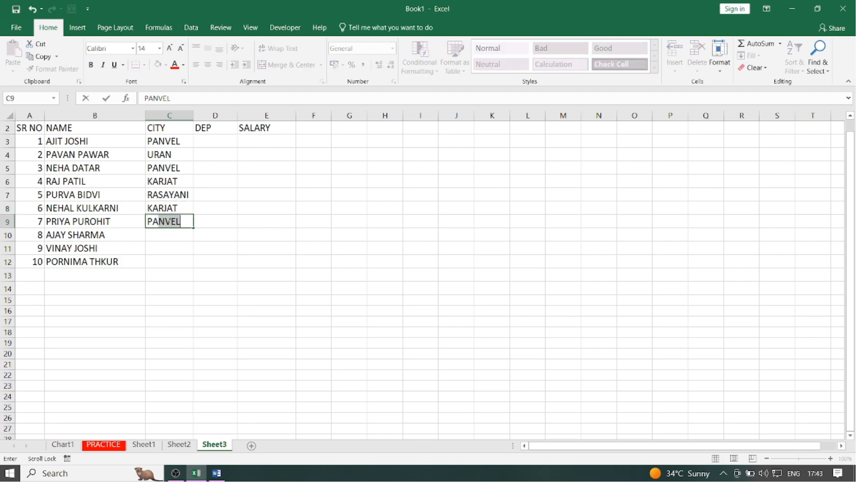
{"action": "scroll", "coordinate": [205, 193], "scroll_direction": "up", "scroll_amount": 1}
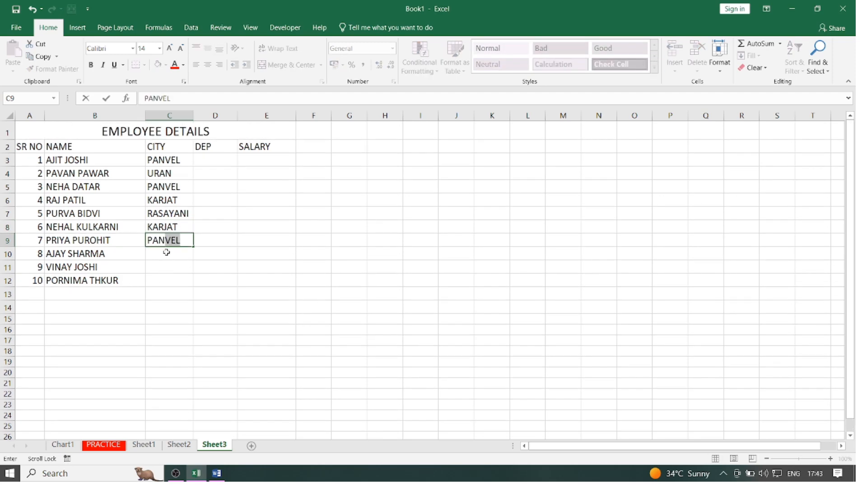
{"action": "left_click", "coordinate": [165, 255]}
{"action": "type", "text": "PANVEL"}
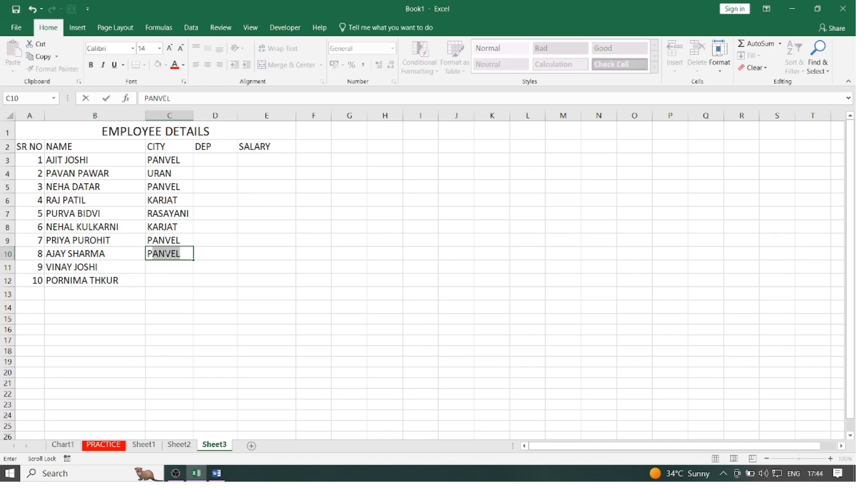
{"action": "left_click", "coordinate": [157, 269]}
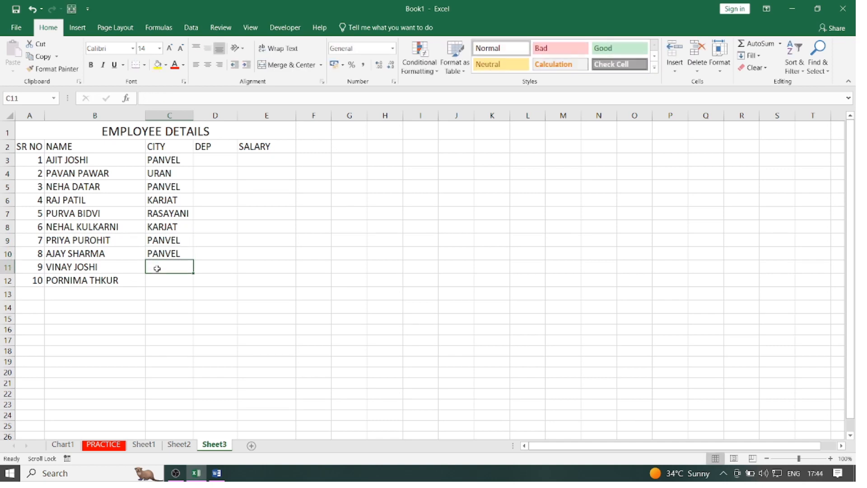
{"action": "type", "text": "KARJAT"}
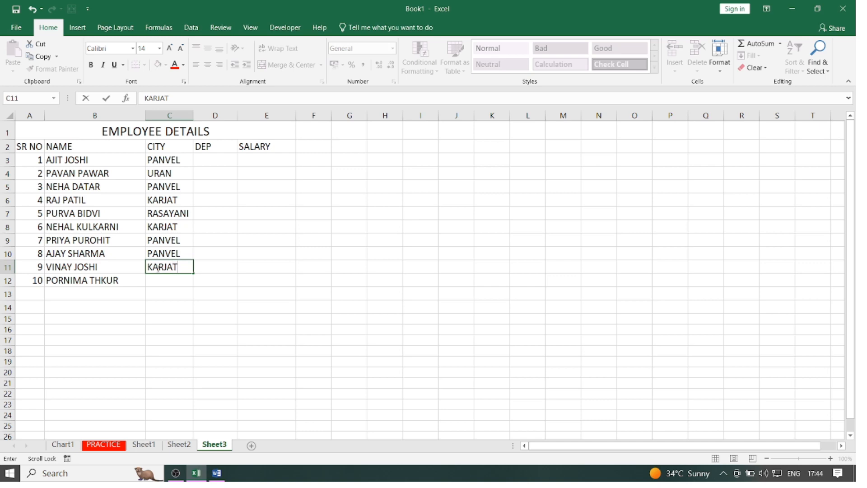
{"action": "left_click", "coordinate": [157, 282]}
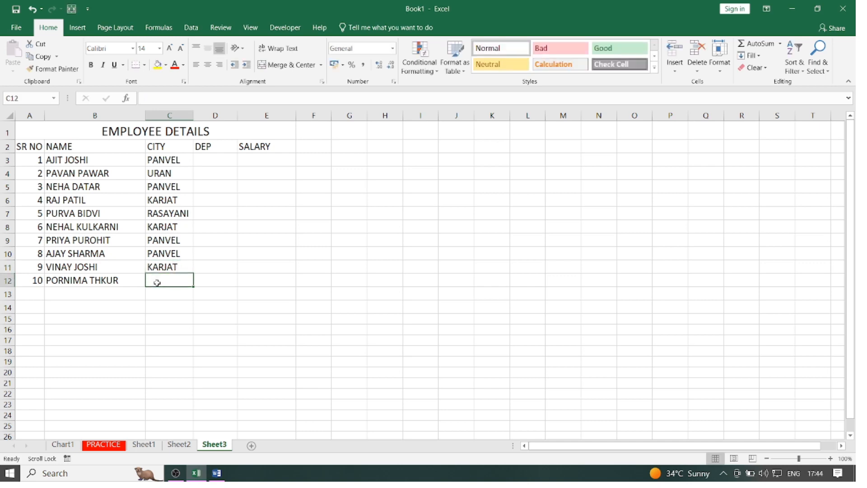
{"action": "type", "text": "PANVEL"}
{"action": "left_click", "coordinate": [155, 306]}
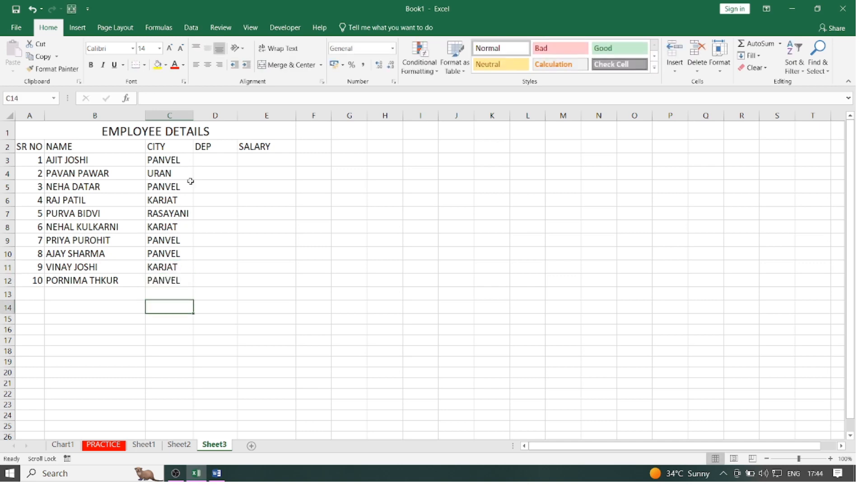
Step: Review the city entries in C3:C12 and bring up the Data tools
{"action": "left_click", "coordinate": [206, 159]}
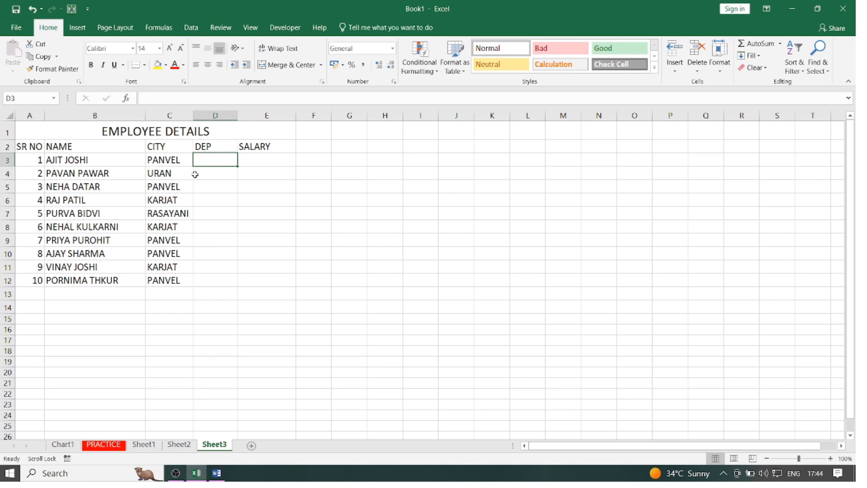
{"action": "left_click_drag", "start_coordinate": [184, 160], "coordinate": [166, 287]}
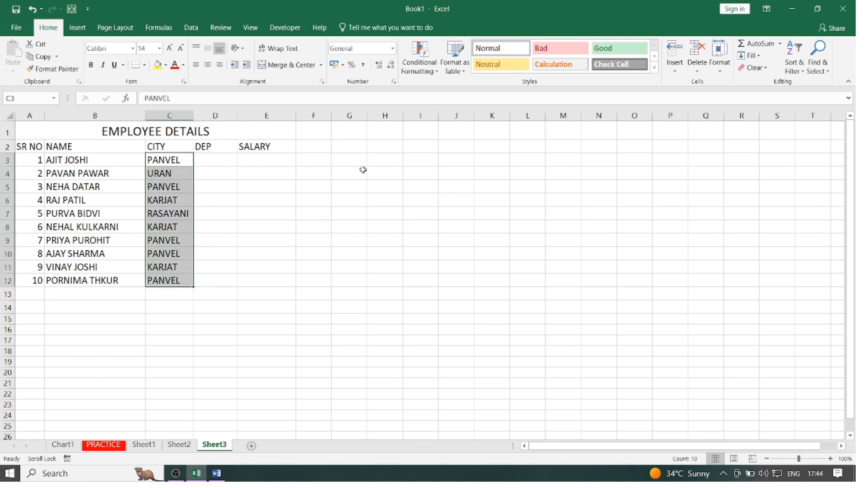
{"action": "left_click", "coordinate": [372, 182]}
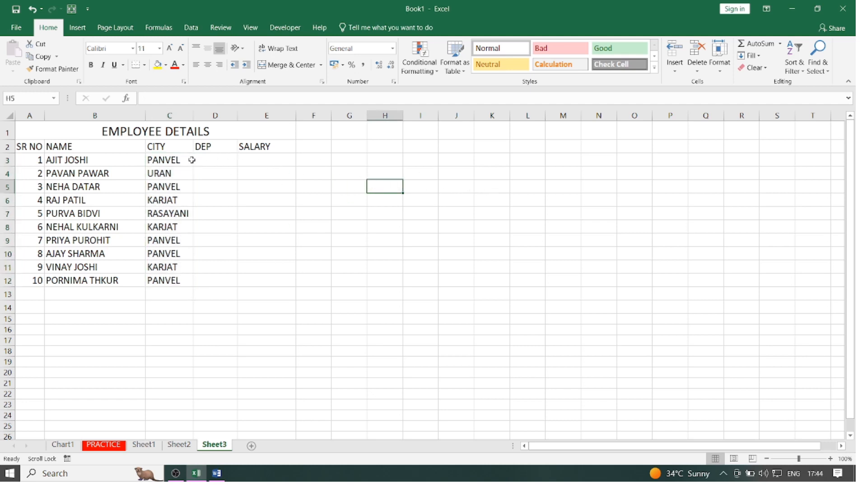
{"action": "left_click", "coordinate": [187, 28]}
Step: Erase stray test text from K5 and select the DEP cells D3:D12
{"action": "left_click", "coordinate": [476, 184]}
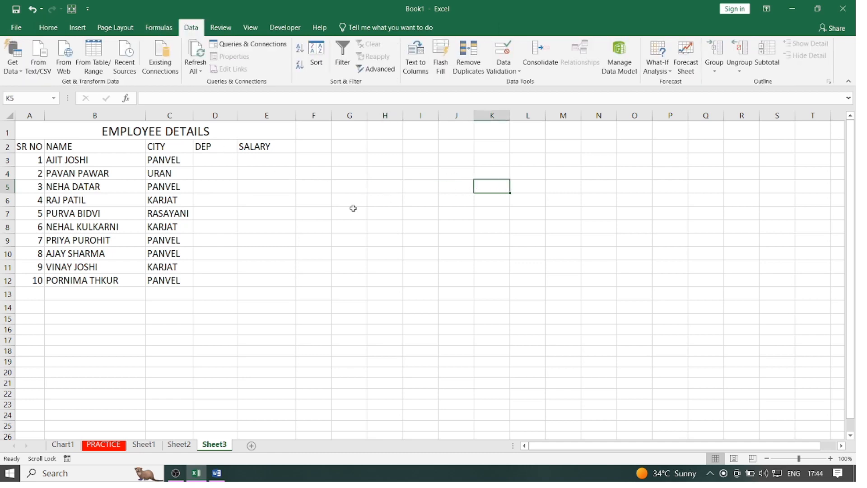
{"action": "type", "text": "MA"}
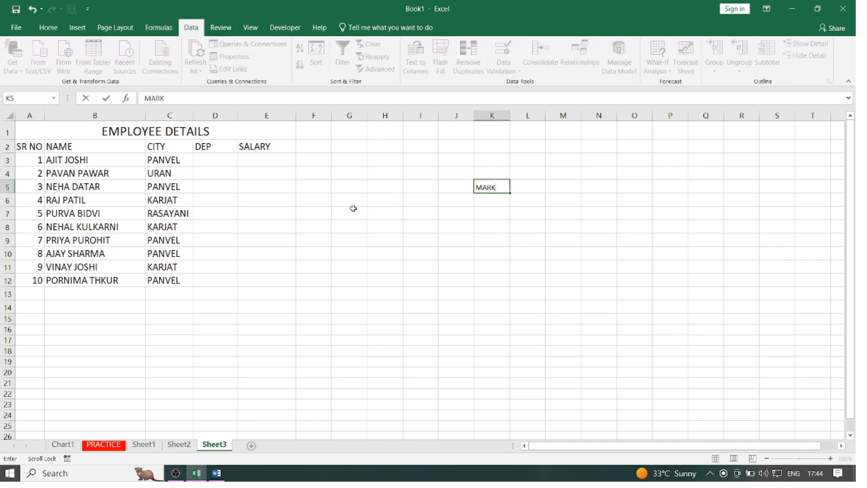
{"action": "type", "text": "RK"}
{"action": "scroll", "coordinate": [353, 209], "scroll_direction": "down", "scroll_amount": 1}
{"action": "type", "text": "SAL"}
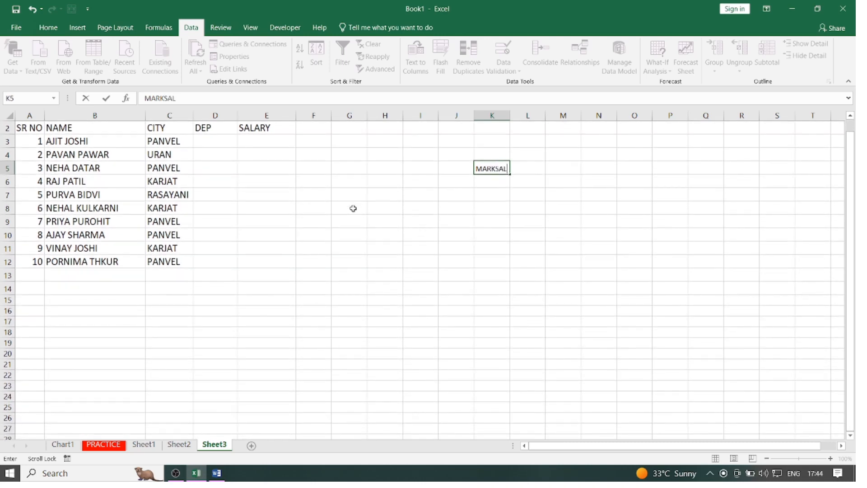
{"action": "type", "text": "E"}
{"action": "scroll", "coordinate": [353, 209], "scroll_direction": "down", "scroll_amount": 1}
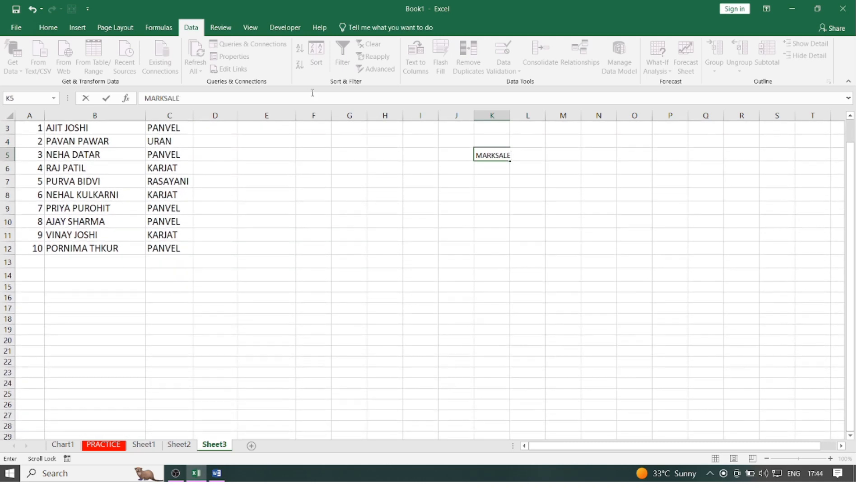
{"action": "key", "text": "BackSpace"}
{"action": "key", "text": "BackSpace"}
{"action": "key", "text": "BackSpace"}
{"action": "key", "text": "BackSpace"}
{"action": "key", "text": "BackSpace"}
{"action": "key", "text": "BackSpace"}
{"action": "key", "text": "BackSpace"}
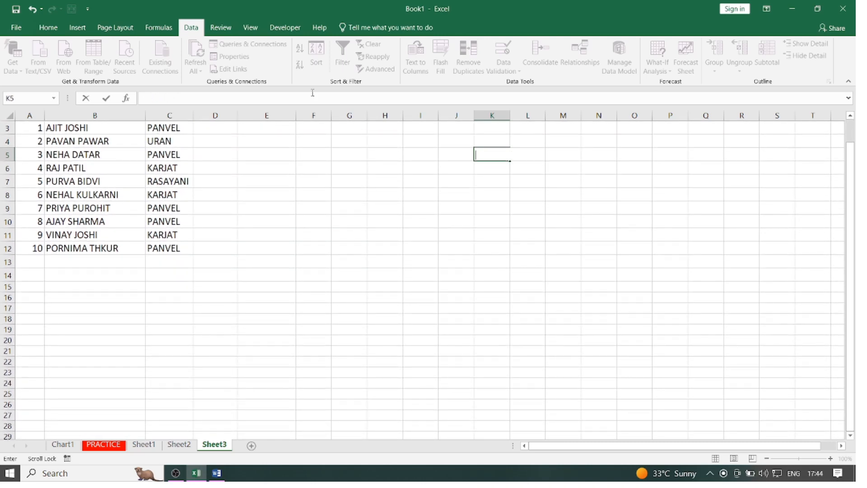
{"action": "left_click", "coordinate": [245, 161]}
{"action": "scroll", "coordinate": [218, 161], "scroll_direction": "up", "scroll_amount": 2}
{"action": "left_click_drag", "start_coordinate": [214, 162], "coordinate": [217, 277]}
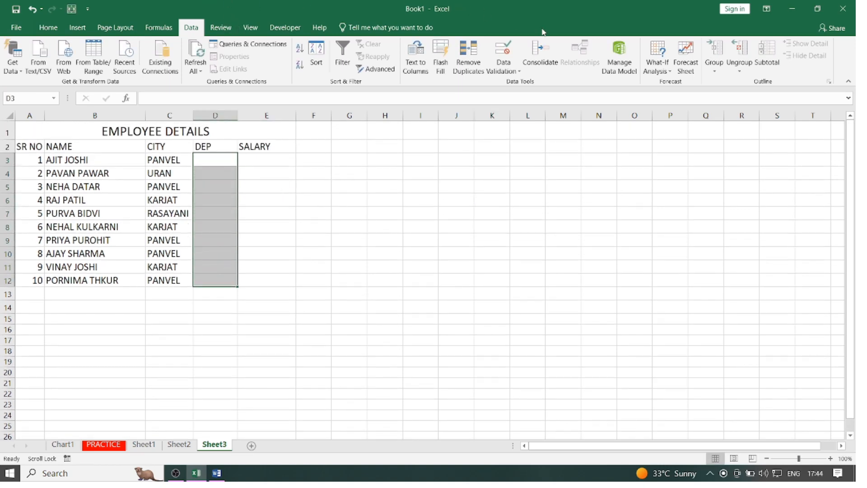
Step: Add a List validation rule of PURCHASE, SALE, MARKETING to D3:D12
{"action": "left_click", "coordinate": [519, 71]}
{"action": "left_click", "coordinate": [522, 86]}
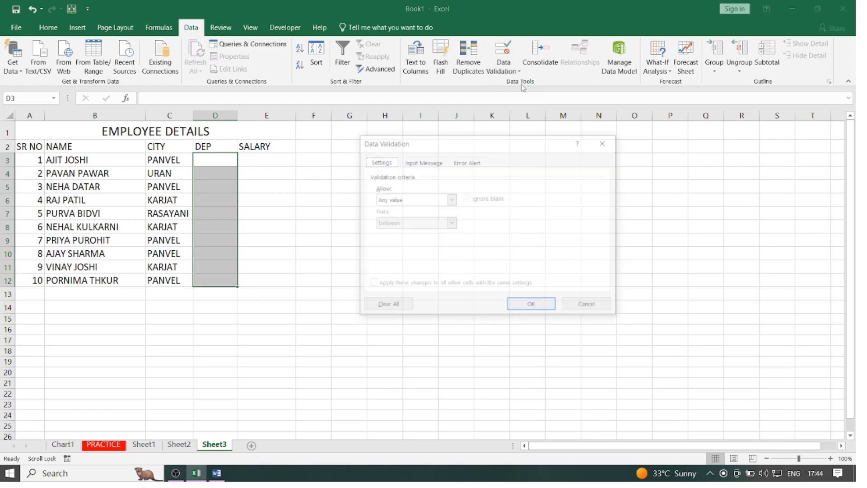
{"action": "left_click", "coordinate": [452, 199]}
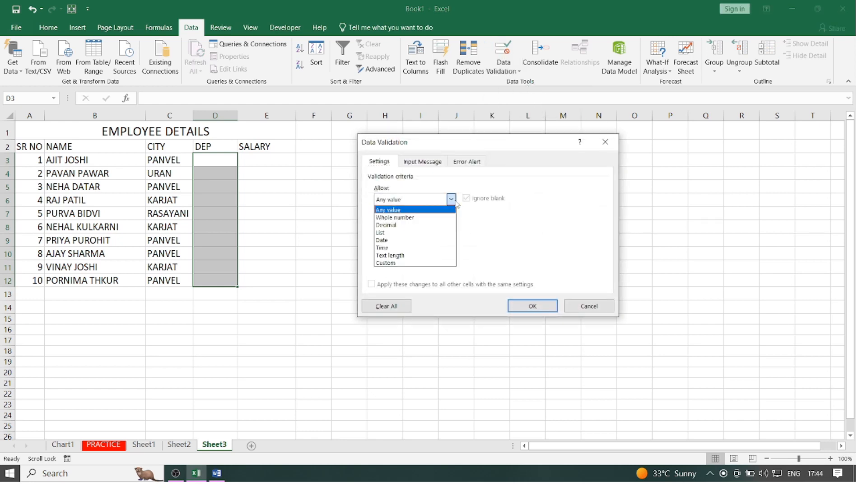
{"action": "left_click", "coordinate": [404, 232]}
{"action": "left_click", "coordinate": [404, 246]}
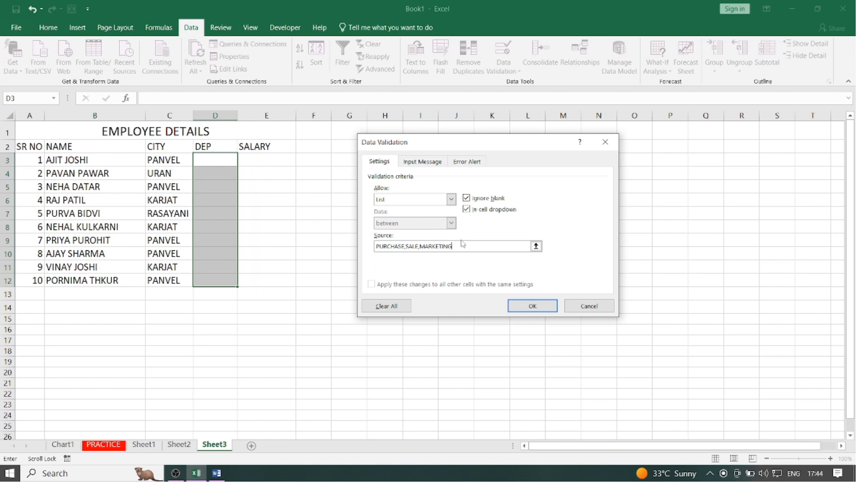
{"action": "left_click", "coordinate": [532, 305]}
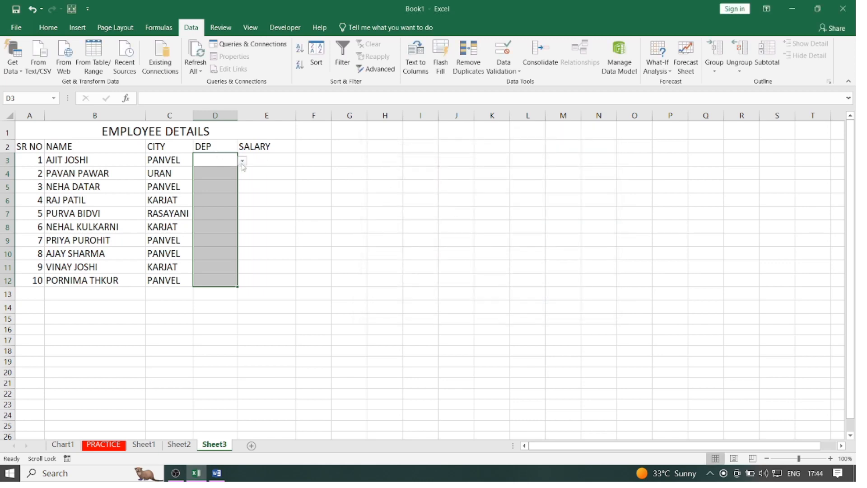
Step: Pick trial departments PURCHASE, SALE and PURCHASE from the dropdowns in D3:D5
{"action": "left_click", "coordinate": [243, 162]}
{"action": "left_click", "coordinate": [215, 169]}
{"action": "key", "text": "Down"}
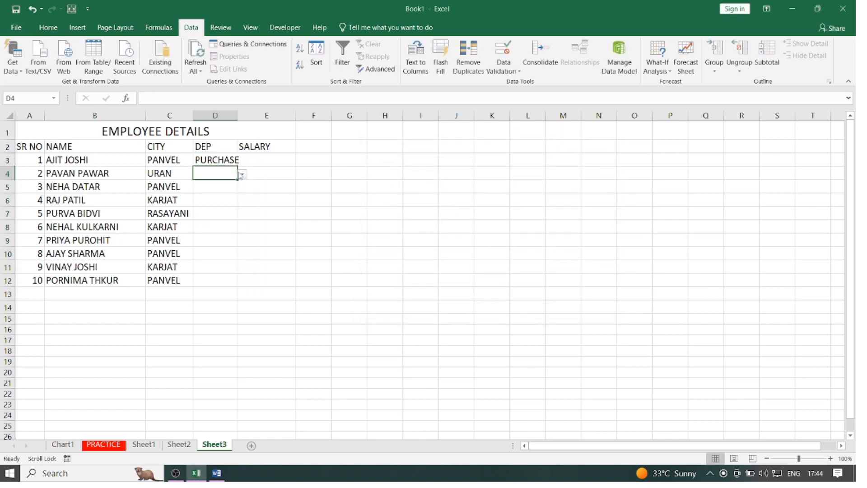
{"action": "left_click", "coordinate": [242, 175]}
{"action": "left_click", "coordinate": [215, 188]}
{"action": "key", "text": "Down"}
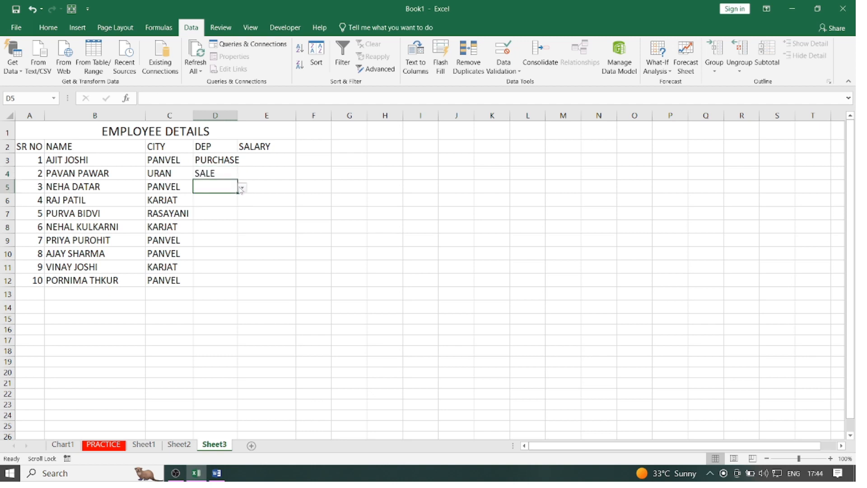
{"action": "left_click", "coordinate": [241, 189]}
{"action": "left_click", "coordinate": [223, 197]}
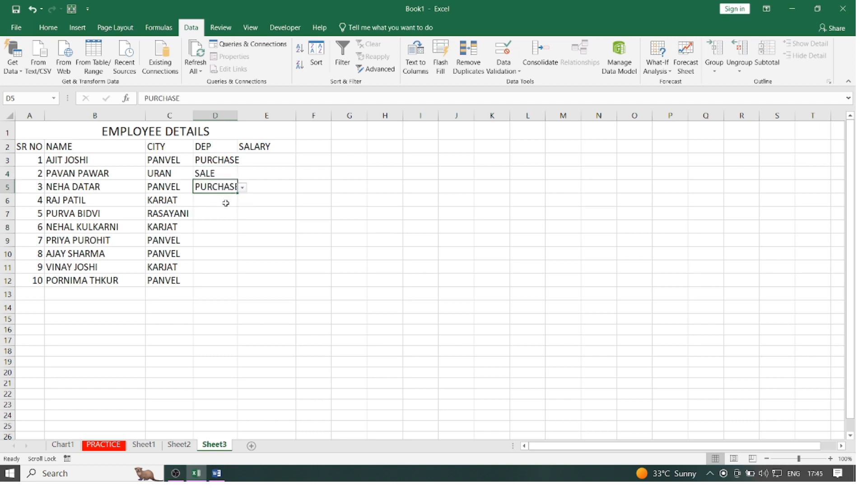
Step: Clear everything from D3:D5 with Clear All
{"action": "left_click_drag", "start_coordinate": [229, 163], "coordinate": [228, 187]}
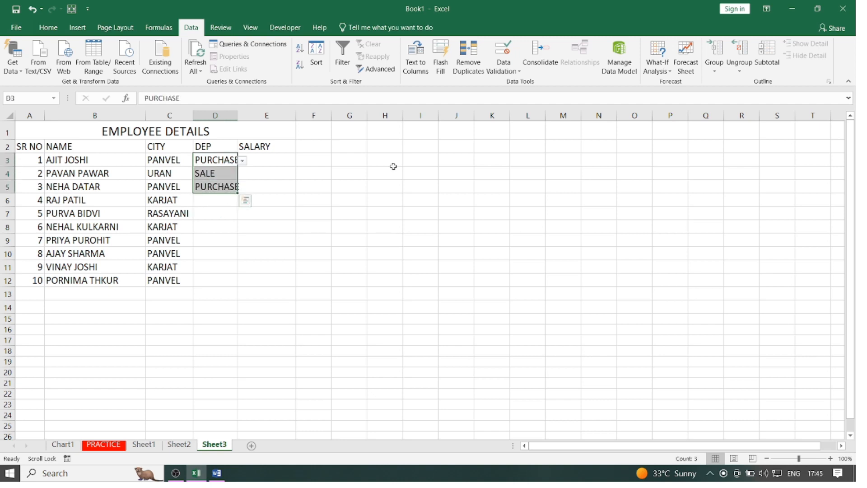
{"action": "left_click", "coordinate": [48, 27]}
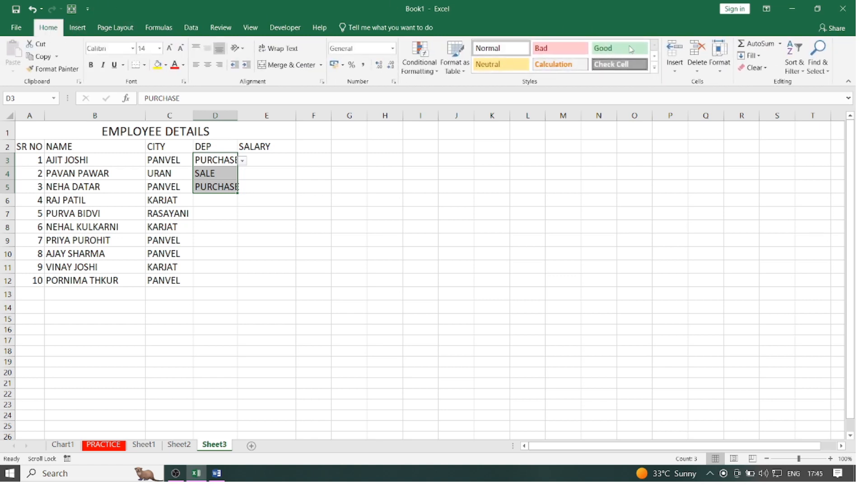
{"action": "left_click", "coordinate": [750, 68]}
{"action": "left_click", "coordinate": [757, 92]}
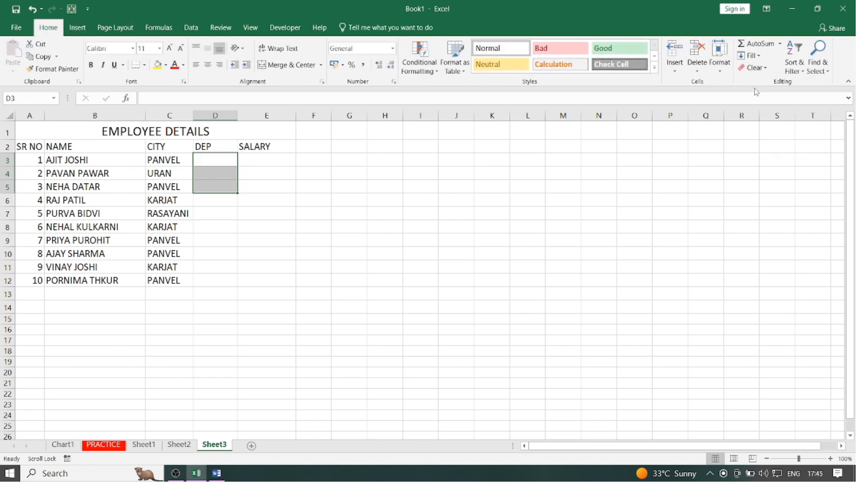
Step: Select the DEP cells D3:D12
{"action": "left_click", "coordinate": [455, 221]}
{"action": "left_click", "coordinate": [28, 144]}
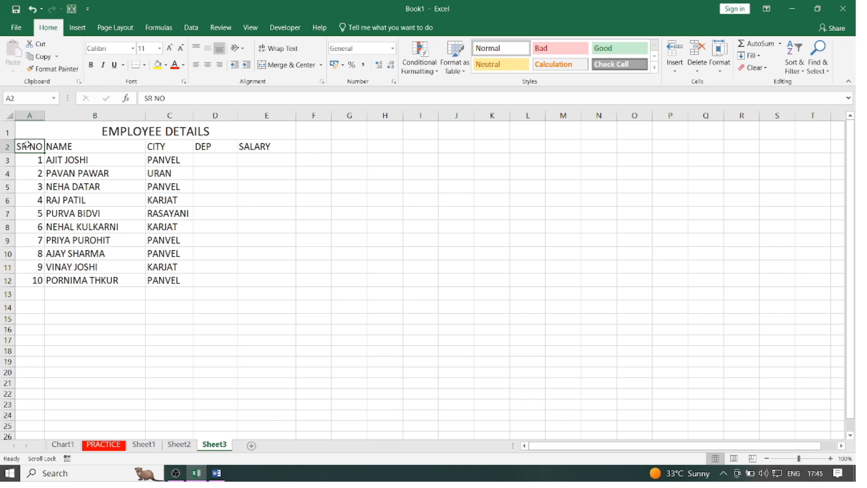
{"action": "left_click", "coordinate": [59, 151]}
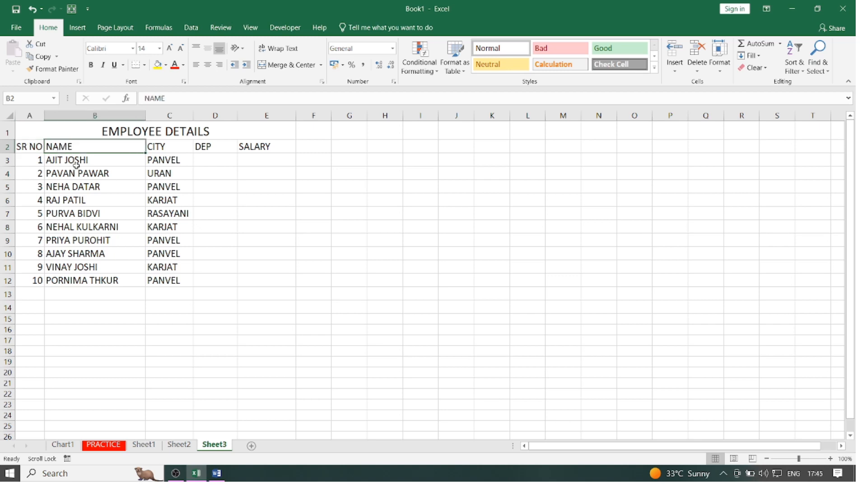
{"action": "left_click", "coordinate": [167, 148]}
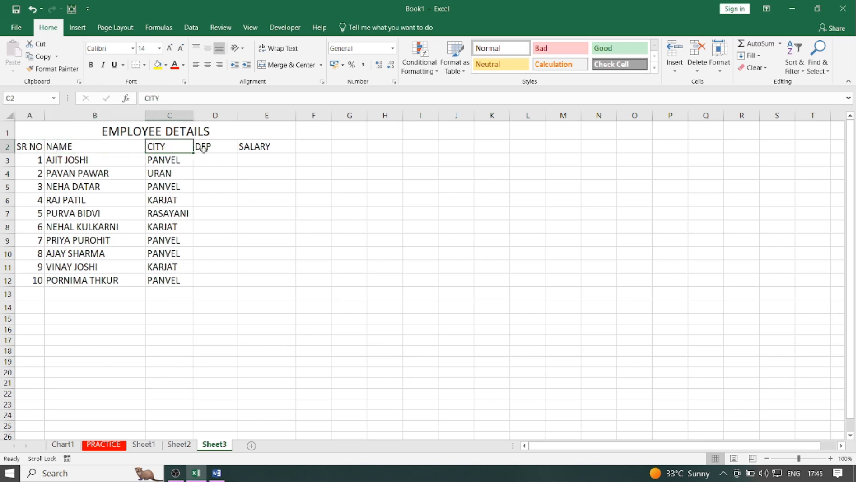
{"action": "left_click_drag", "start_coordinate": [214, 158], "coordinate": [213, 277]}
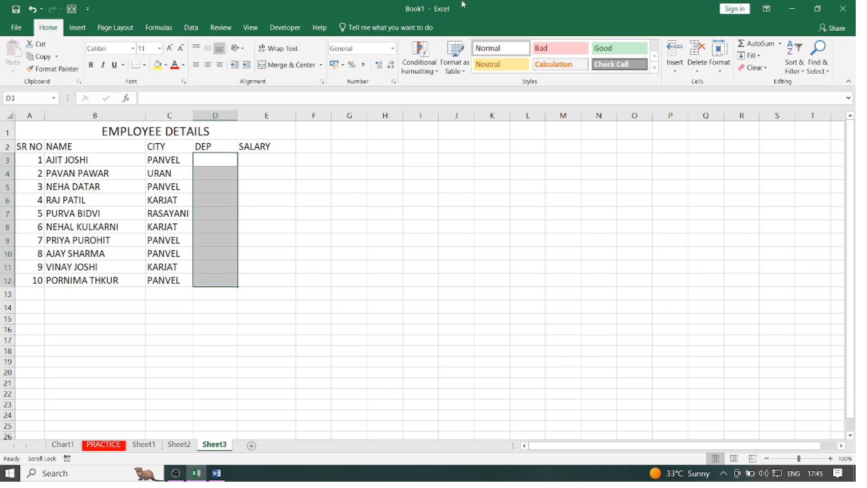
Step: Extend the PURCHASE, SALE, MARKETING list validation to cover all of D3:D12
{"action": "left_click", "coordinate": [191, 28]}
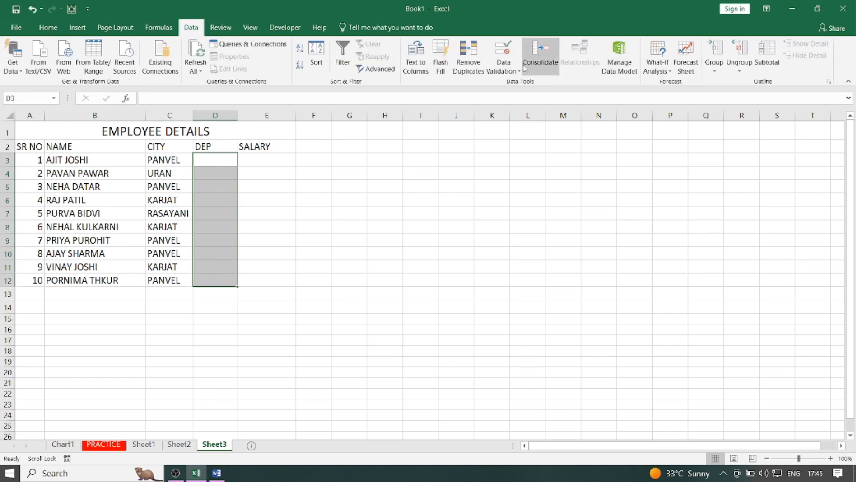
{"action": "left_click", "coordinate": [520, 71]}
{"action": "left_click", "coordinate": [532, 85]}
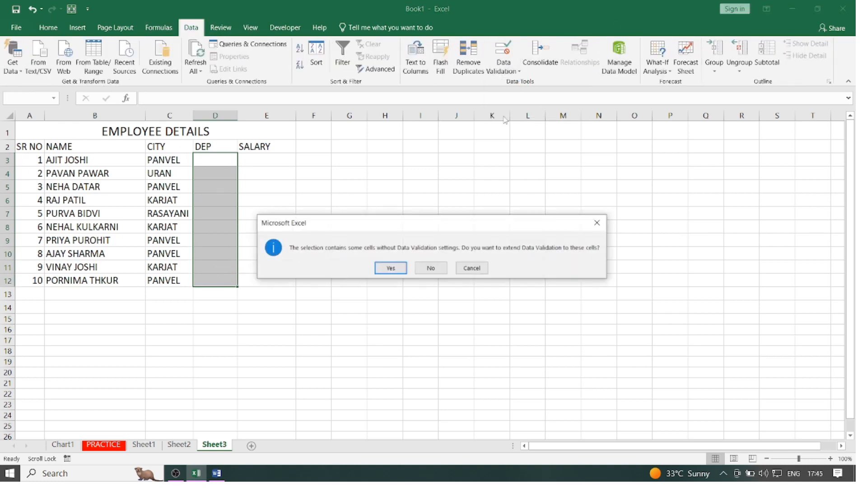
{"action": "left_click", "coordinate": [390, 268]}
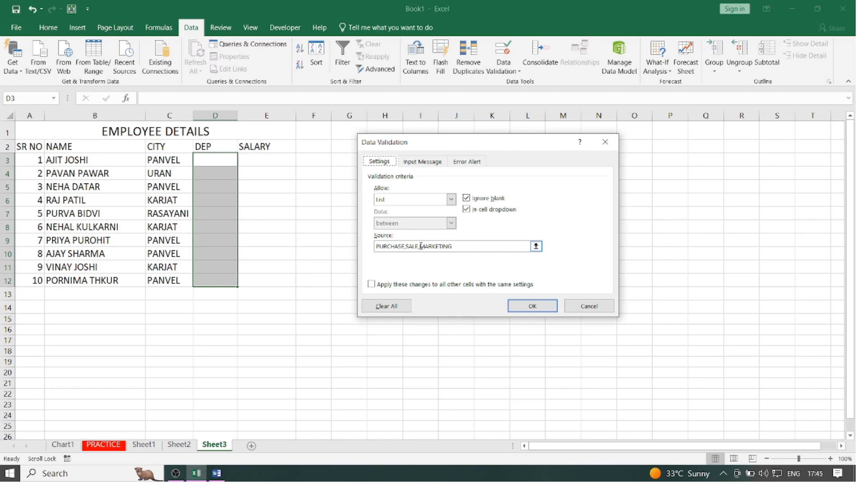
{"action": "left_click", "coordinate": [533, 306]}
Step: Choose PURCHASE, SALE, MARKETING and PURCHASE from the dropdowns in D3:D6
{"action": "left_click", "coordinate": [243, 162]}
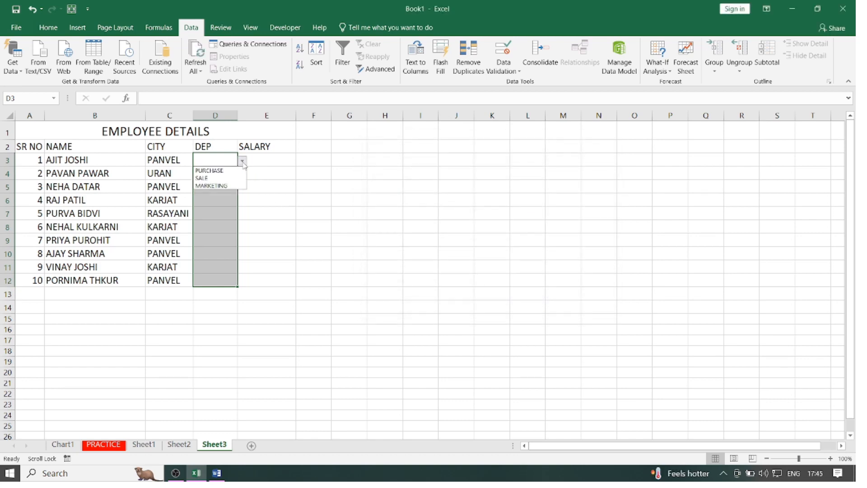
{"action": "left_click", "coordinate": [230, 169]}
{"action": "left_click", "coordinate": [228, 171]}
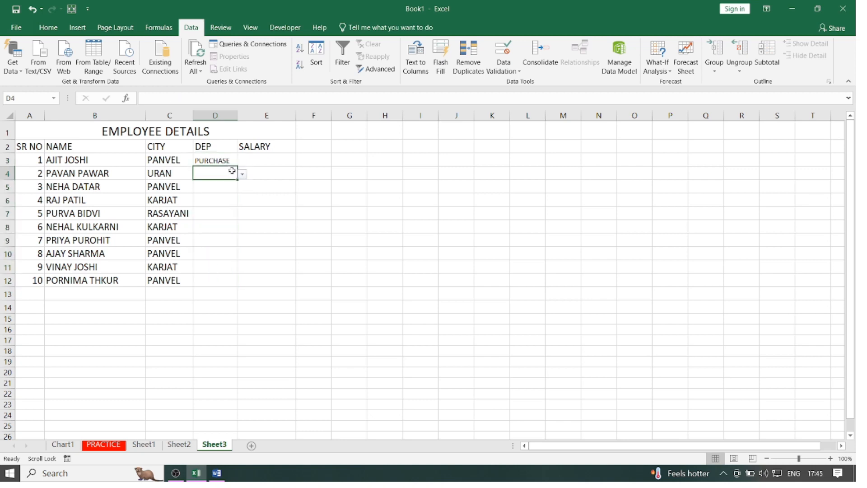
{"action": "left_click", "coordinate": [242, 175]}
{"action": "left_click", "coordinate": [223, 189]}
{"action": "left_click", "coordinate": [225, 187]}
{"action": "left_click", "coordinate": [243, 188]}
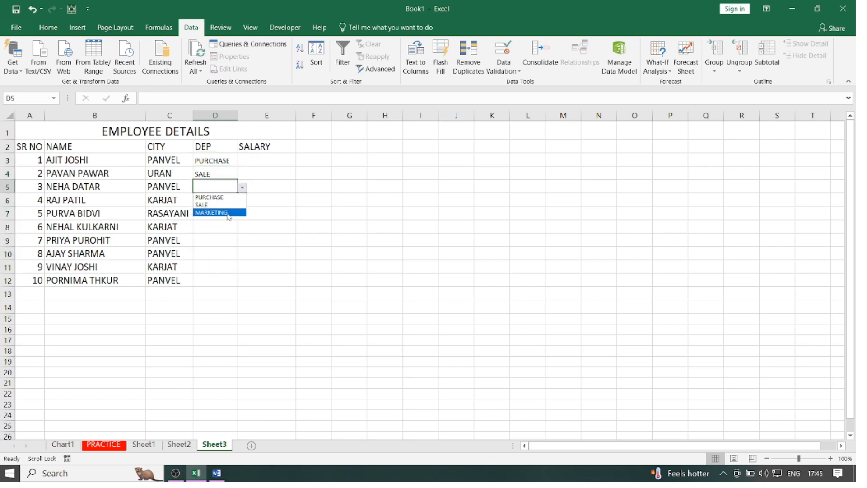
{"action": "left_click", "coordinate": [229, 212]}
{"action": "left_click", "coordinate": [226, 200]}
{"action": "left_click", "coordinate": [243, 200]}
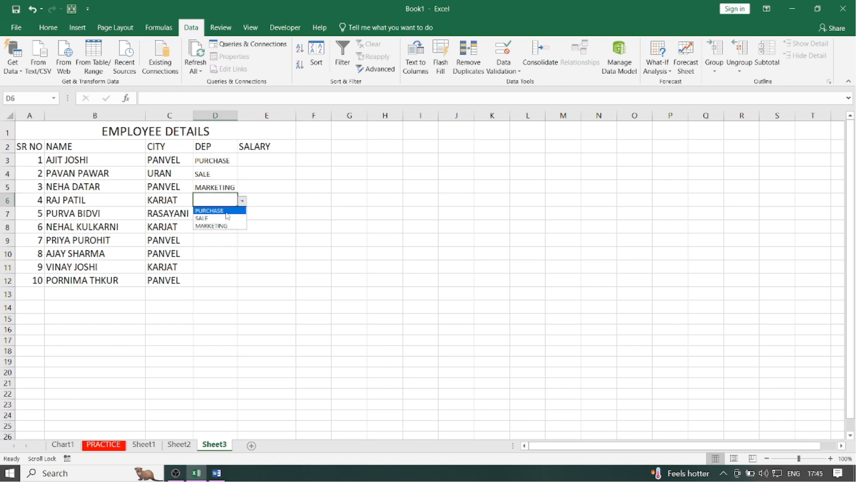
{"action": "left_click", "coordinate": [226, 212]}
Step: Fill D7:D12 from the dropdowns with SALE, PURCHASE, MARKETING, PURCHASE, SALE, PURCHASE
{"action": "left_click", "coordinate": [230, 213]}
{"action": "left_click", "coordinate": [242, 214]}
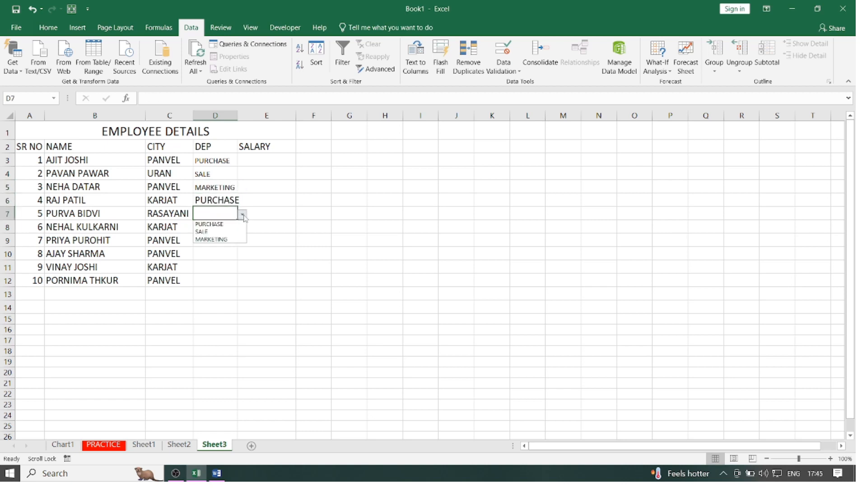
{"action": "left_click", "coordinate": [221, 232]}
{"action": "left_click", "coordinate": [225, 226]}
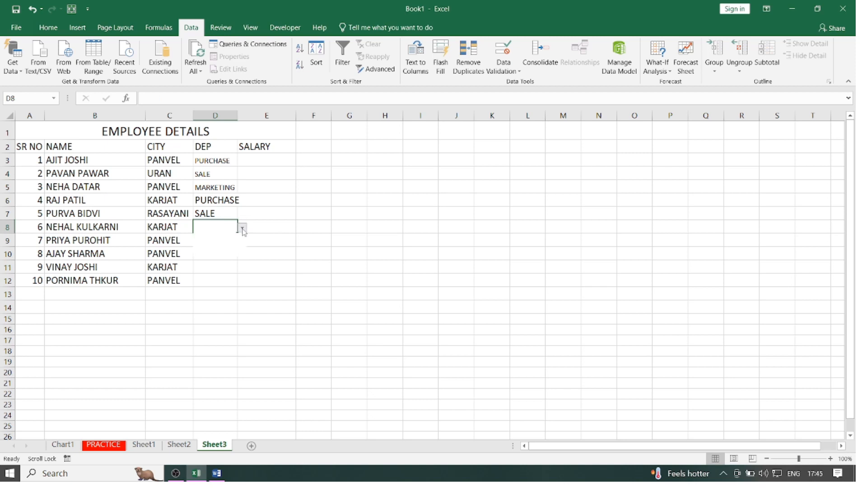
{"action": "left_click", "coordinate": [243, 229]}
{"action": "left_click", "coordinate": [220, 237]}
{"action": "left_click", "coordinate": [221, 240]}
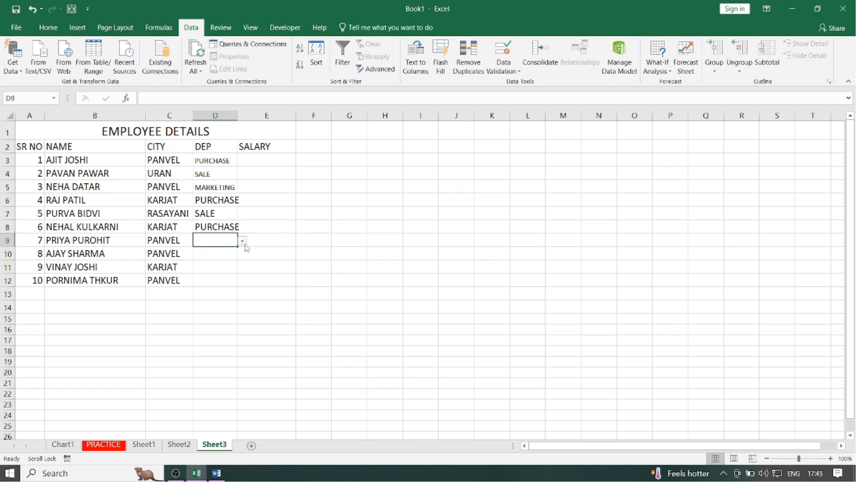
{"action": "left_click", "coordinate": [243, 240]}
{"action": "left_click", "coordinate": [212, 265]}
{"action": "left_click", "coordinate": [219, 253]}
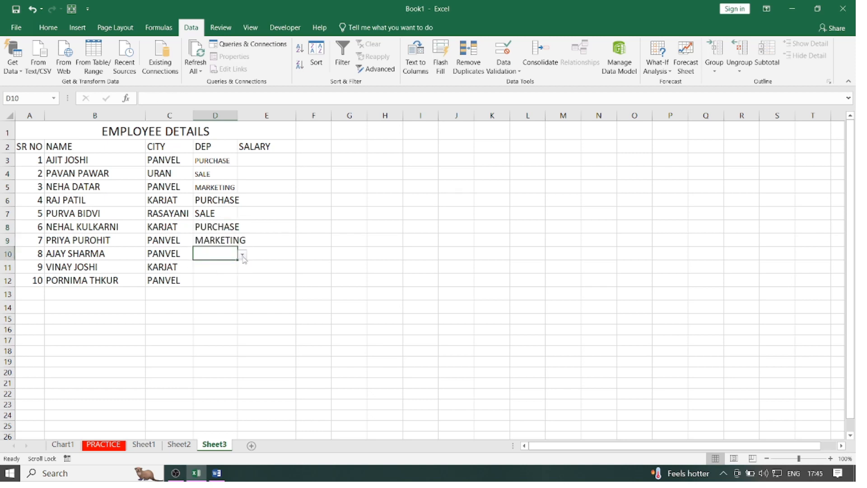
{"action": "left_click", "coordinate": [242, 256]}
{"action": "left_click", "coordinate": [221, 264]}
{"action": "left_click", "coordinate": [221, 266]}
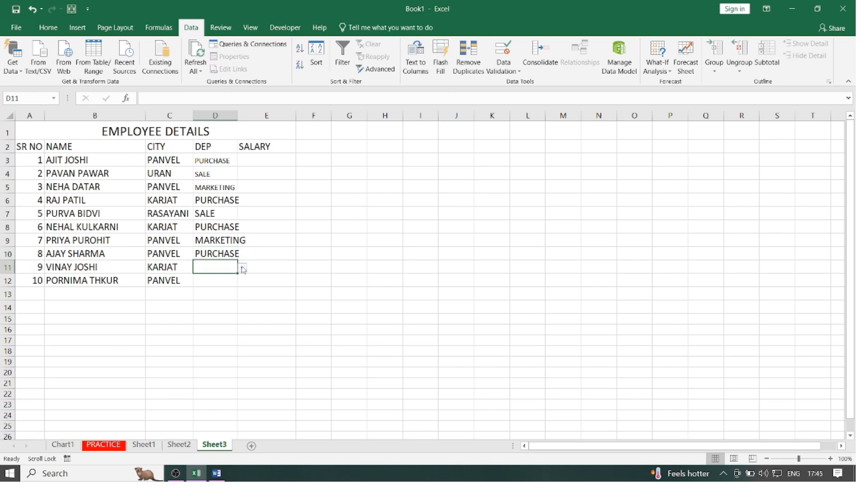
{"action": "left_click", "coordinate": [243, 269]}
{"action": "left_click", "coordinate": [213, 282]}
{"action": "left_click", "coordinate": [219, 280]}
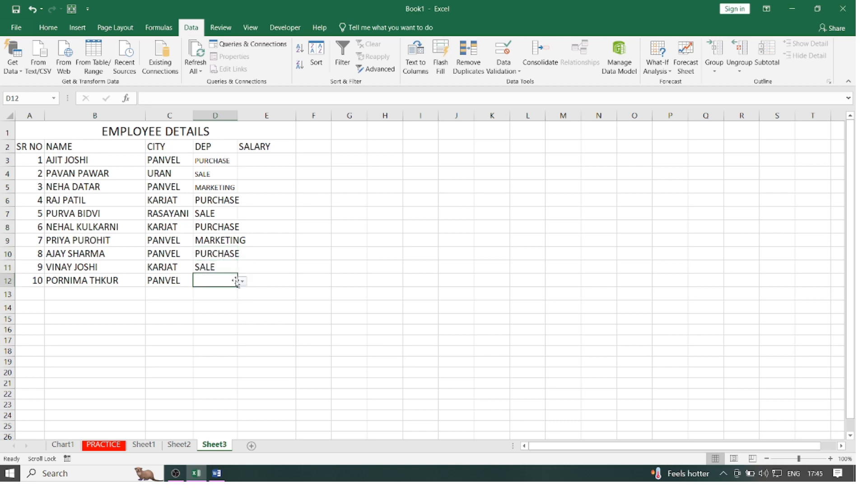
{"action": "left_click", "coordinate": [242, 281]}
{"action": "left_click", "coordinate": [212, 291]}
{"action": "left_click", "coordinate": [285, 242]}
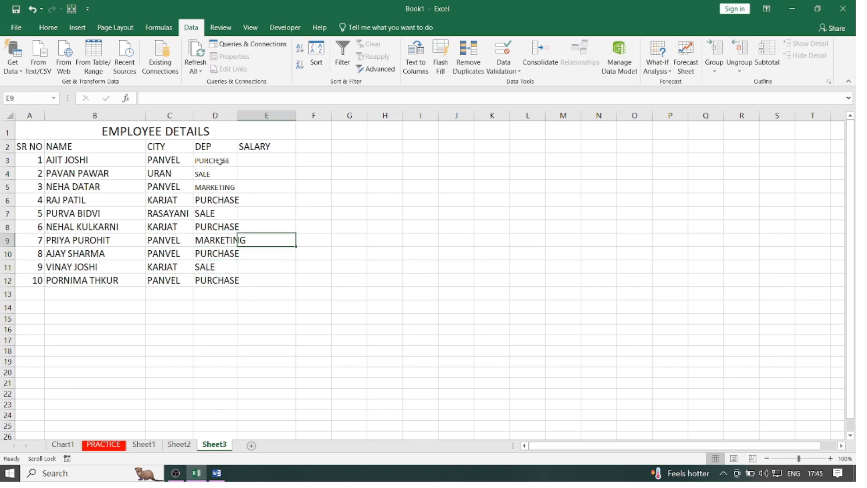
{"action": "left_click", "coordinate": [208, 201]}
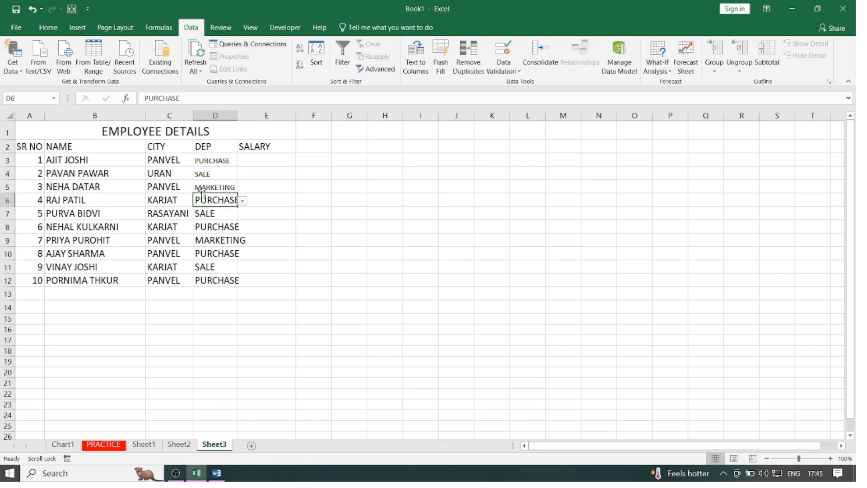
Step: Format Painter D6's formatting onto D3:D5 and widen column D to fit MARKETING
{"action": "left_click", "coordinate": [49, 30]}
{"action": "left_click", "coordinate": [53, 68]}
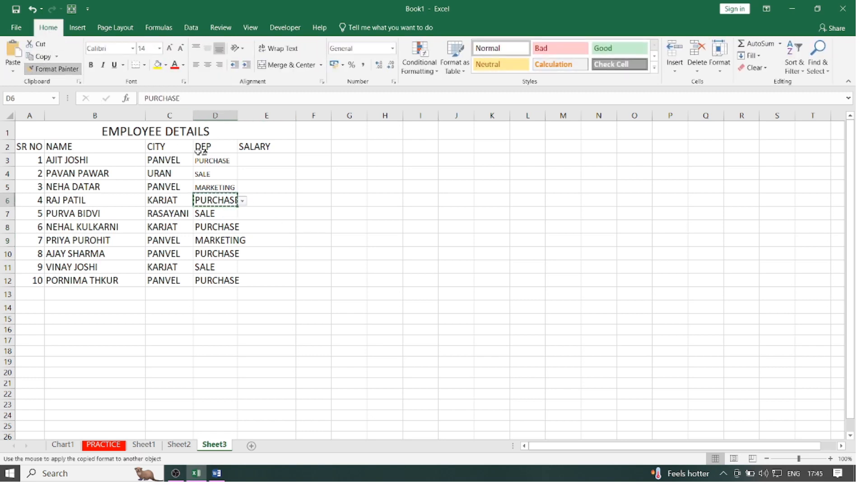
{"action": "left_click_drag", "start_coordinate": [210, 155], "coordinate": [213, 186]}
{"action": "left_click", "coordinate": [283, 199]}
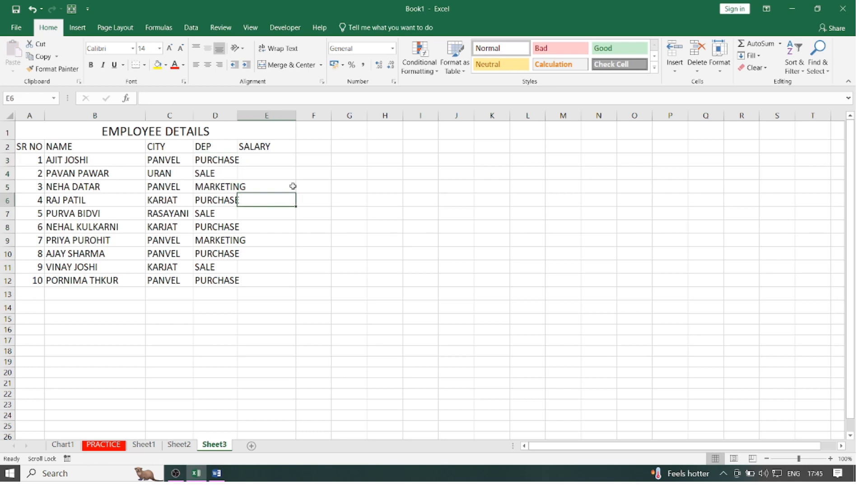
{"action": "left_click_drag", "start_coordinate": [238, 117], "coordinate": [253, 116]}
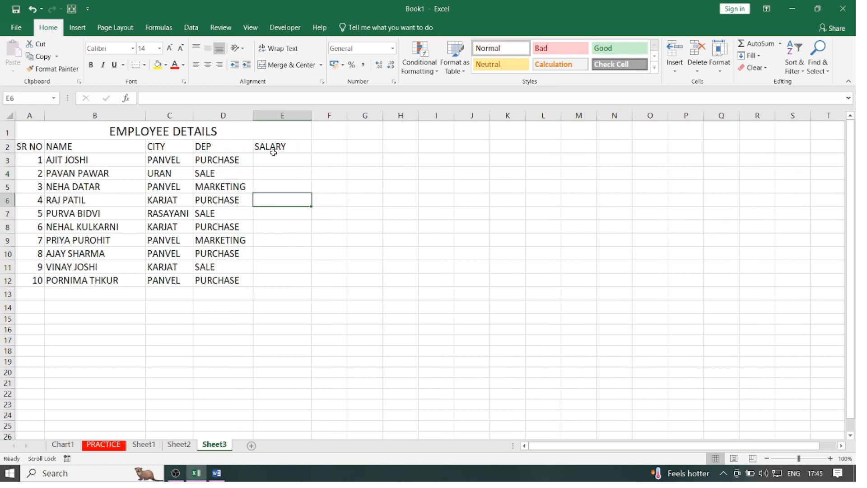
{"action": "left_click_drag", "start_coordinate": [272, 160], "coordinate": [280, 278]}
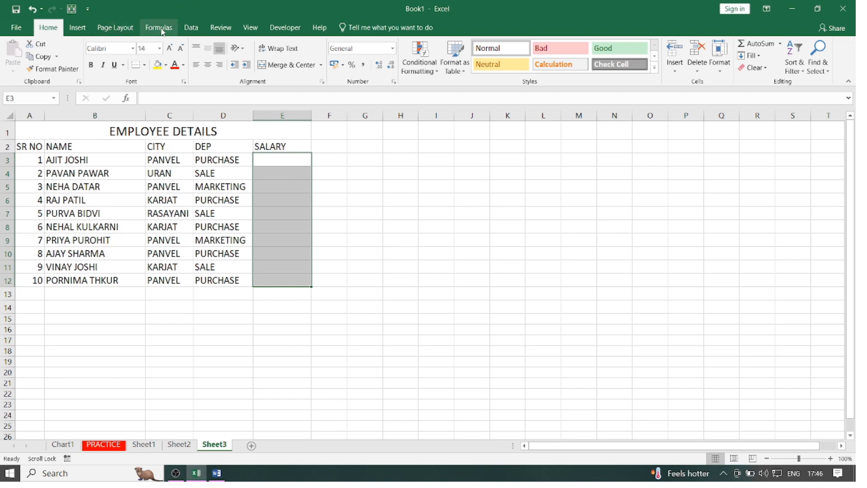
Step: Restrict E3:E12 to whole numbers with a minimum of 10000
{"action": "left_click", "coordinate": [191, 27]}
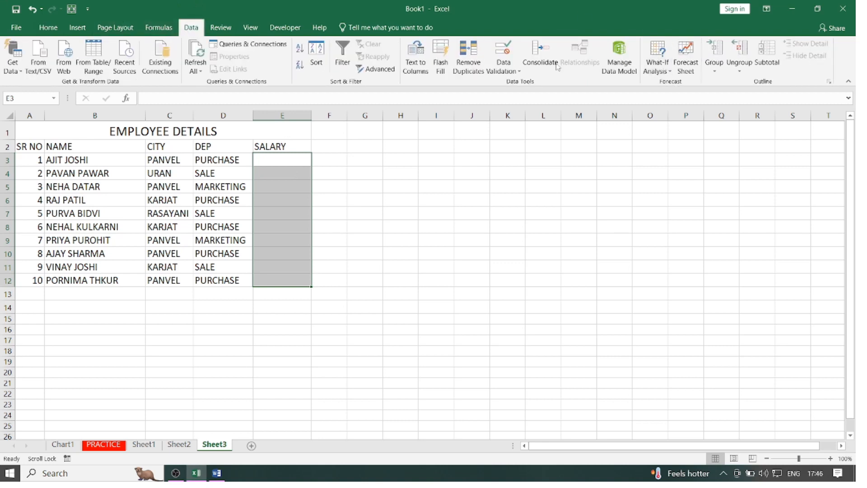
{"action": "left_click", "coordinate": [505, 71]}
{"action": "left_click", "coordinate": [515, 83]}
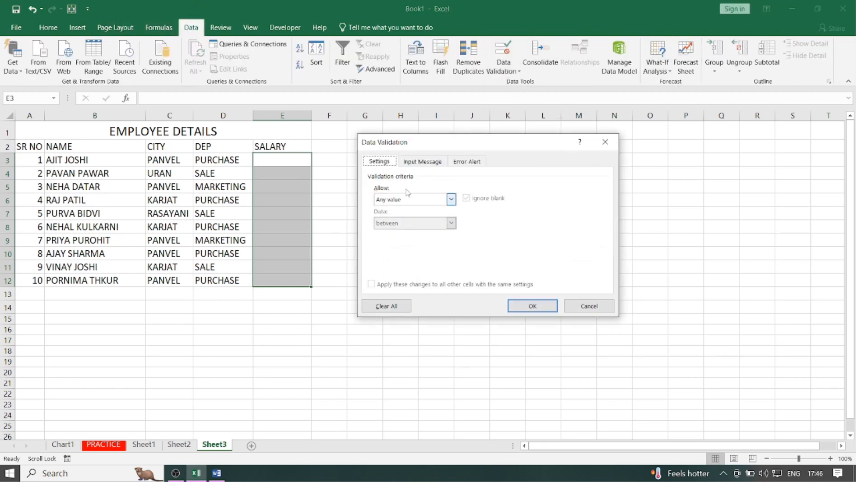
{"action": "left_click", "coordinate": [451, 199]}
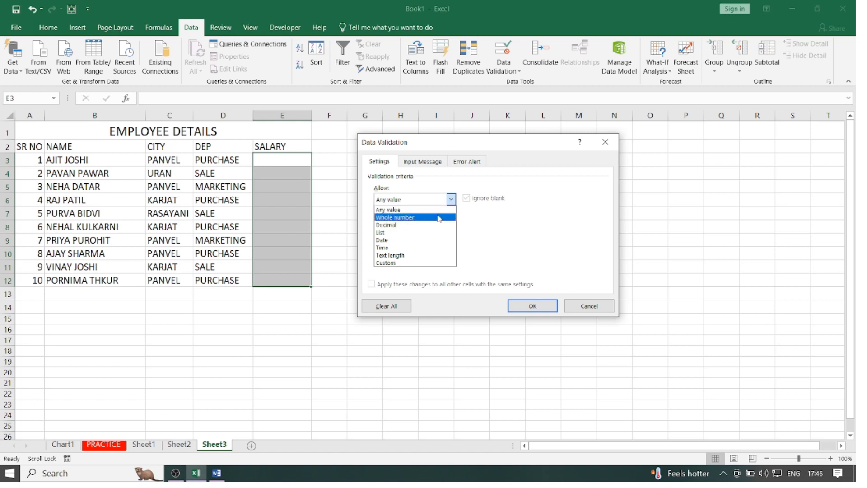
{"action": "left_click", "coordinate": [439, 219]}
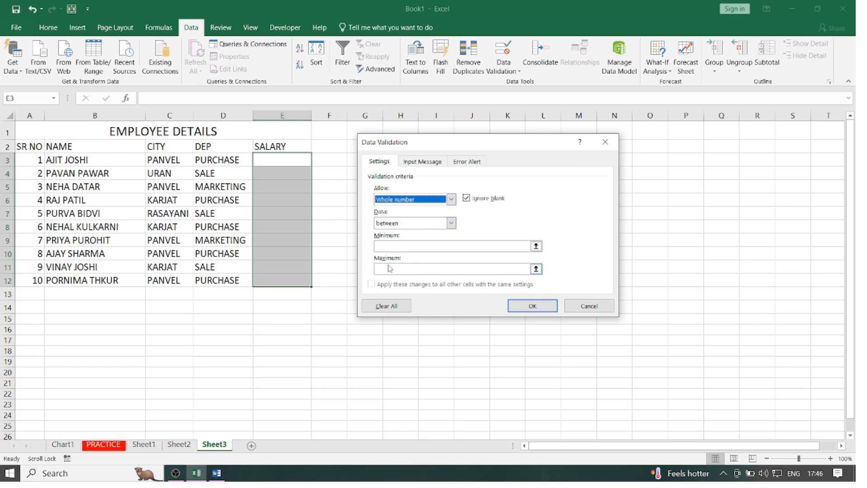
{"action": "left_click", "coordinate": [392, 248]}
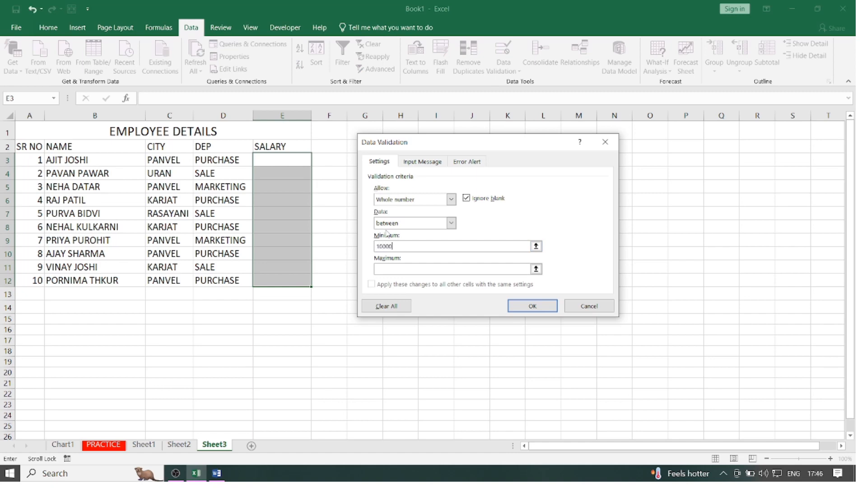
{"action": "type", "text": "10000"}
{"action": "left_click", "coordinate": [383, 269]}
{"action": "left_click", "coordinate": [532, 306]}
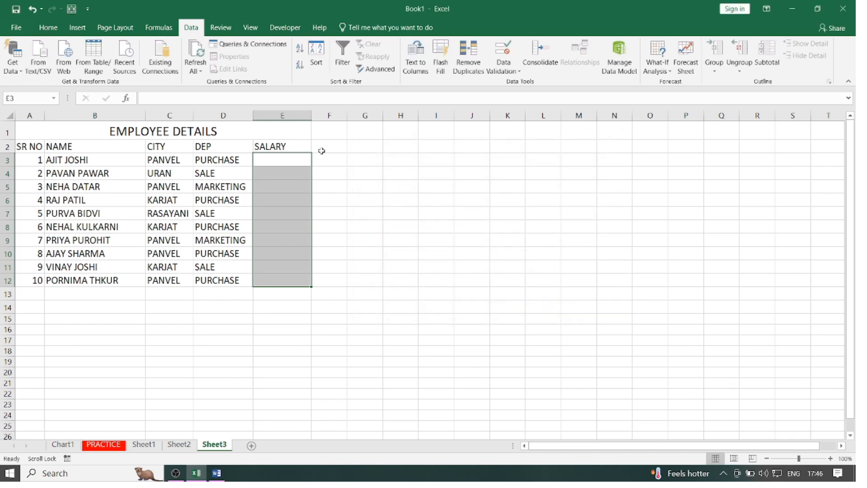
Step: Enter salaries 10000 in E3 and 12000 in E4
{"action": "left_click", "coordinate": [291, 161]}
{"action": "type", "text": "10000"}
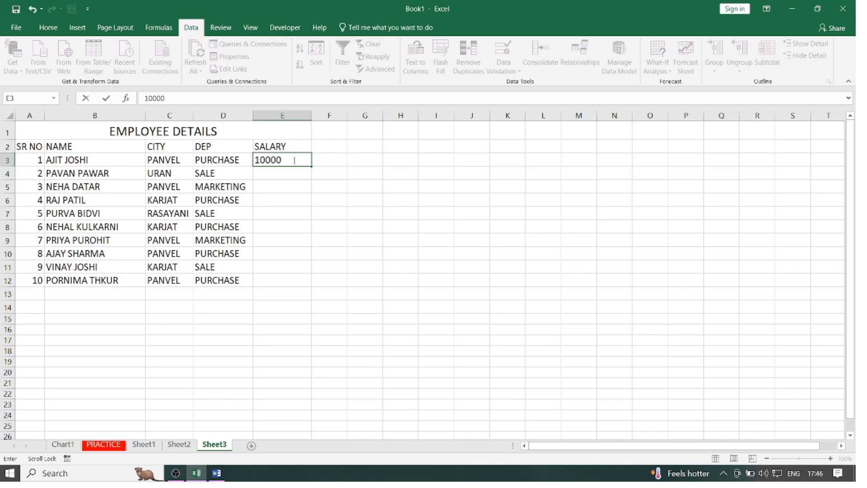
{"action": "scroll", "coordinate": [294, 160], "scroll_direction": "down", "scroll_amount": 1}
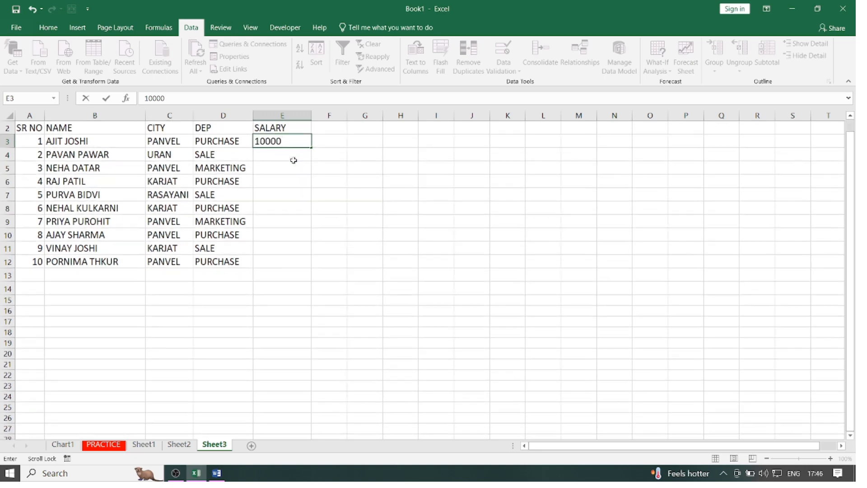
{"action": "type", "text": "12000"}
{"action": "key", "text": "BackSpace"}
{"action": "key", "text": "BackSpace"}
{"action": "key", "text": "BackSpace"}
{"action": "scroll", "coordinate": [293, 160], "scroll_direction": "down", "scroll_amount": 1}
{"action": "type", "text": "120"}
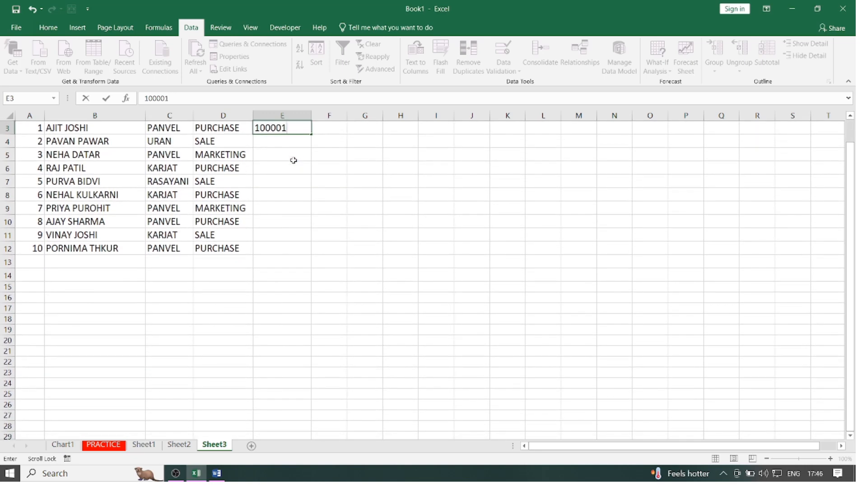
{"action": "key", "text": "BackSpace"}
{"action": "key", "text": "BackSpace"}
{"action": "scroll", "coordinate": [293, 160], "scroll_direction": "down", "scroll_amount": 1}
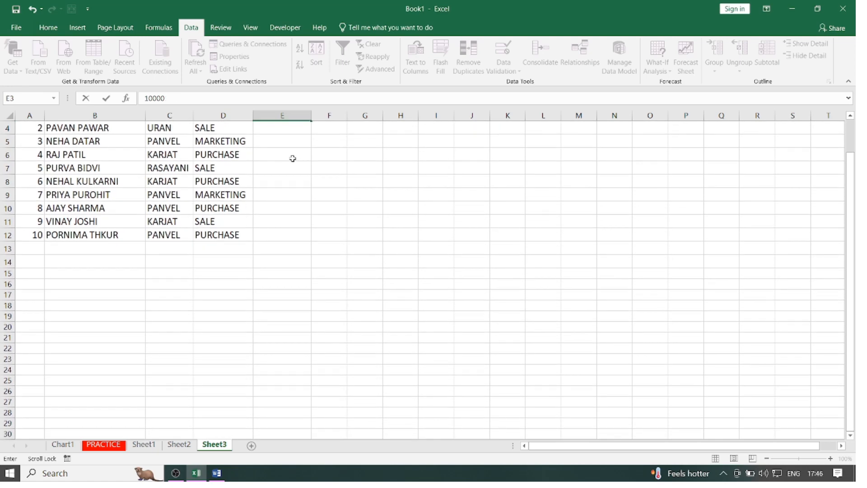
{"action": "scroll", "coordinate": [293, 158], "scroll_direction": "up", "scroll_amount": 3}
{"action": "key", "text": "Return"}
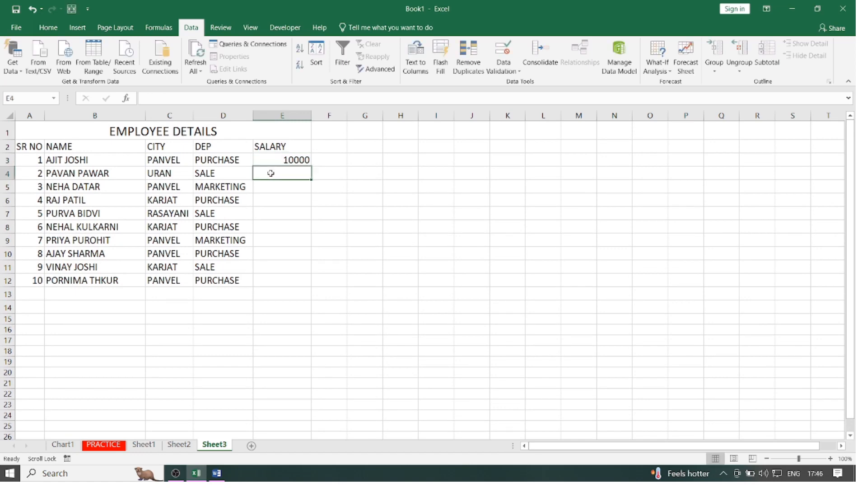
{"action": "type", "text": "12000"}
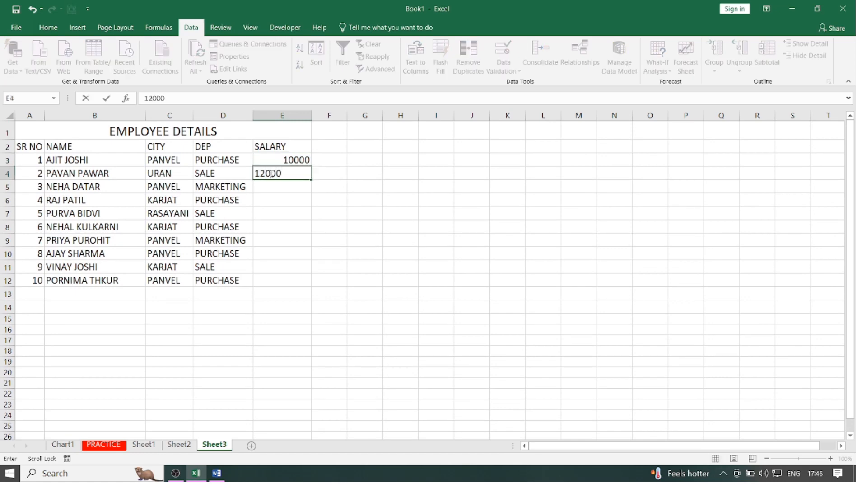
{"action": "left_click", "coordinate": [266, 187]}
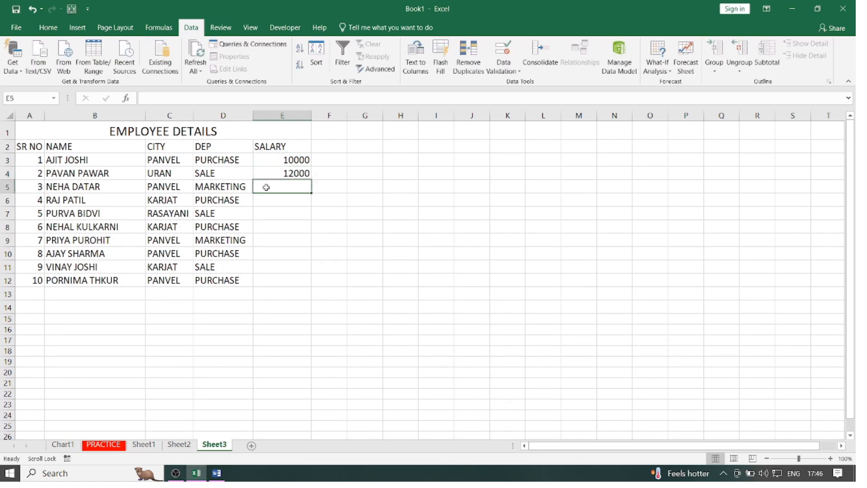
Step: Try 8000 in E5, retry after the validation error, and delete it
{"action": "type", "text": "8000"}
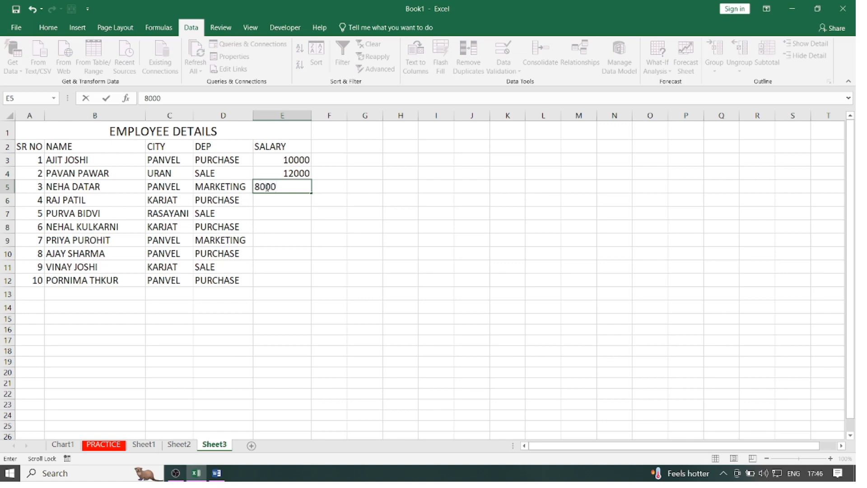
{"action": "key", "text": "Return"}
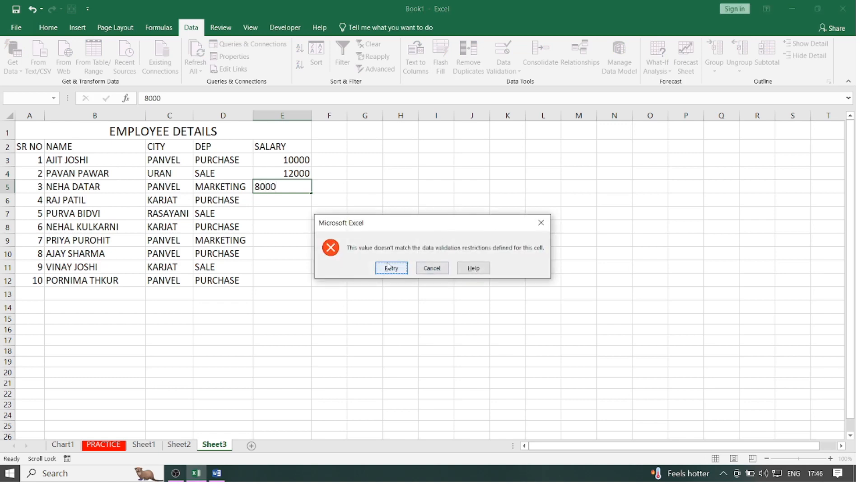
{"action": "left_click", "coordinate": [391, 269]}
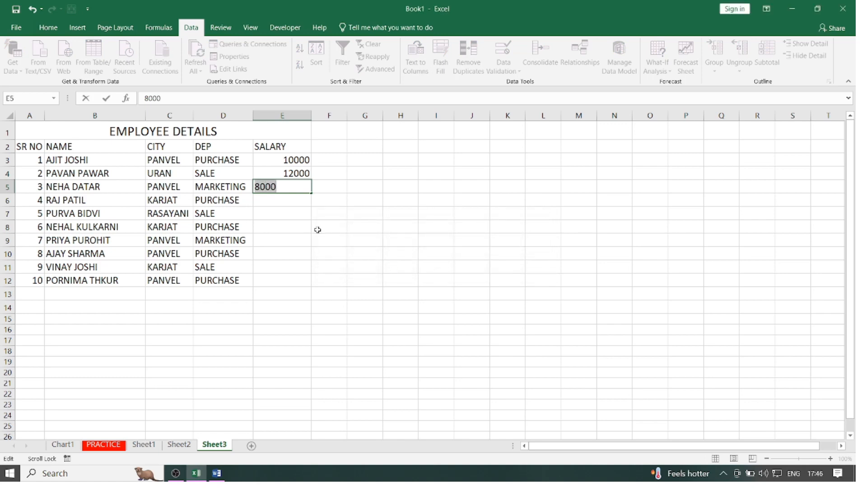
{"action": "key", "text": "BackSpace"}
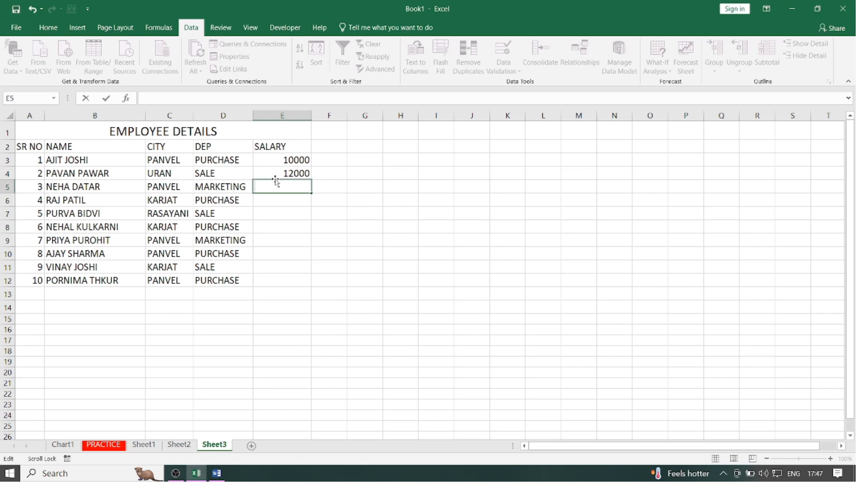
Step: Enter salaries 23000, 25000, 24000, 12000, 15000, 32000, 21000 and 24000 into E5:E12
{"action": "type", "text": "23000"}
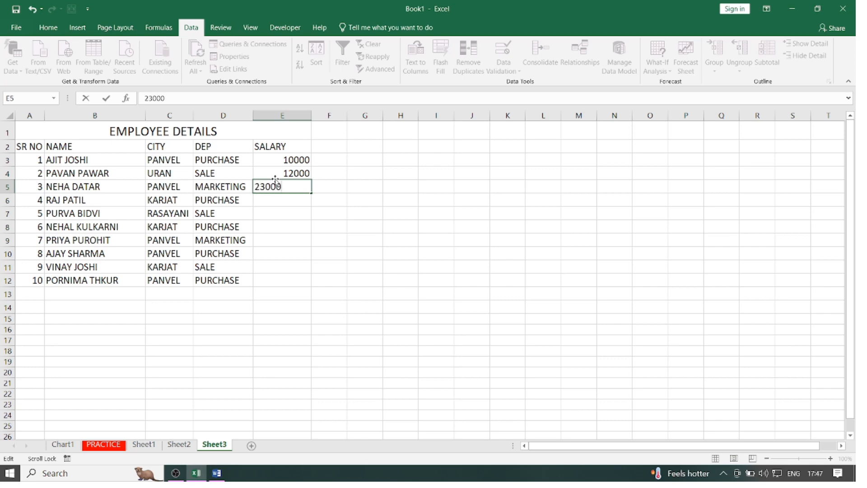
{"action": "left_click", "coordinate": [280, 202]}
{"action": "type", "text": "25000"}
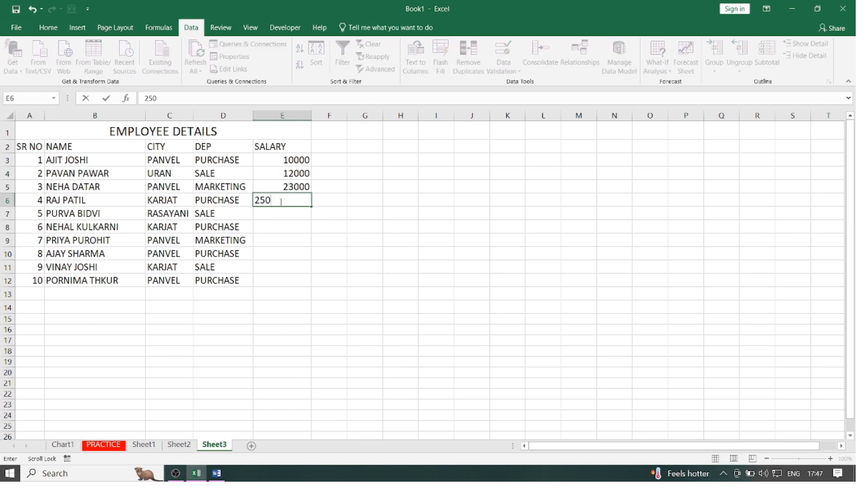
{"action": "left_click", "coordinate": [268, 213]}
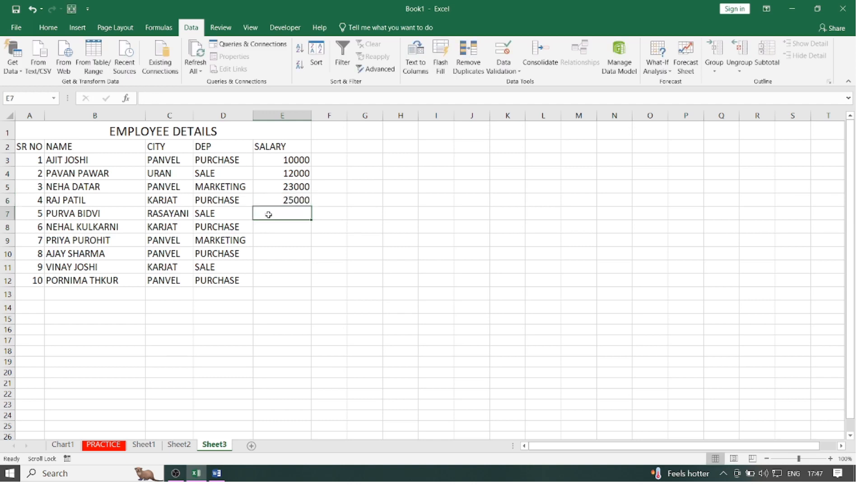
{"action": "type", "text": "24000"}
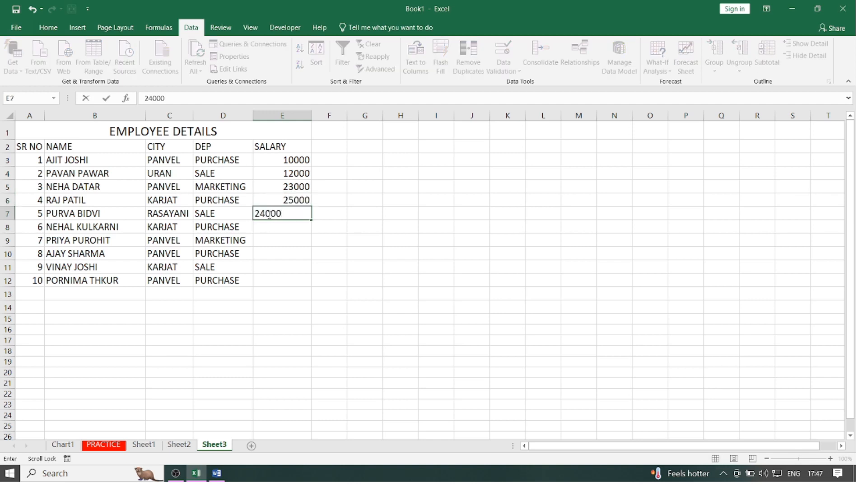
{"action": "left_click", "coordinate": [272, 227]}
{"action": "type", "text": "12000"}
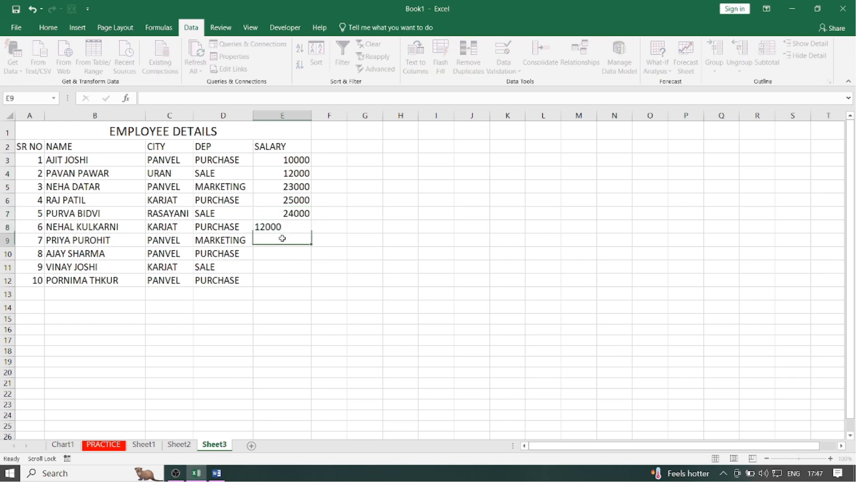
{"action": "left_click", "coordinate": [283, 239]}
{"action": "type", "text": "15000"}
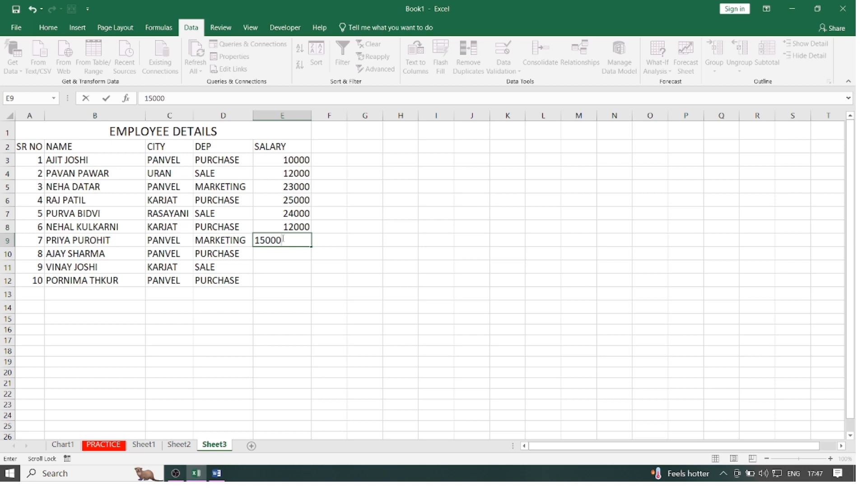
{"action": "left_click", "coordinate": [276, 256]}
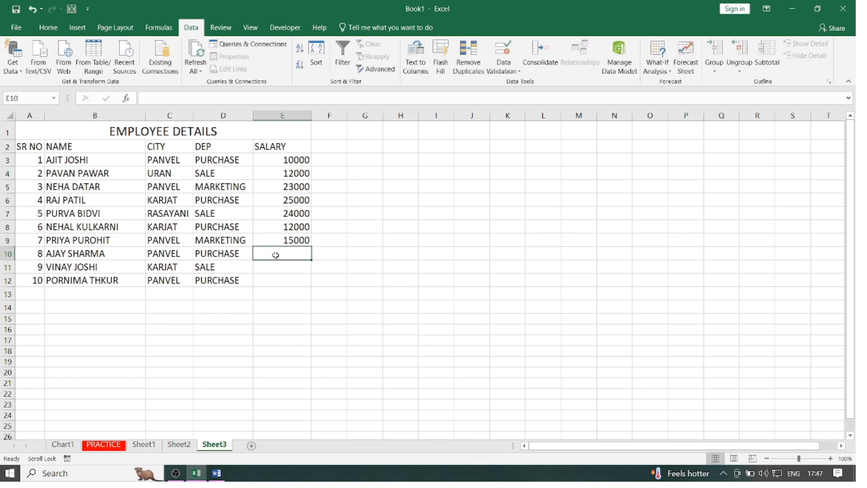
{"action": "type", "text": "32000"}
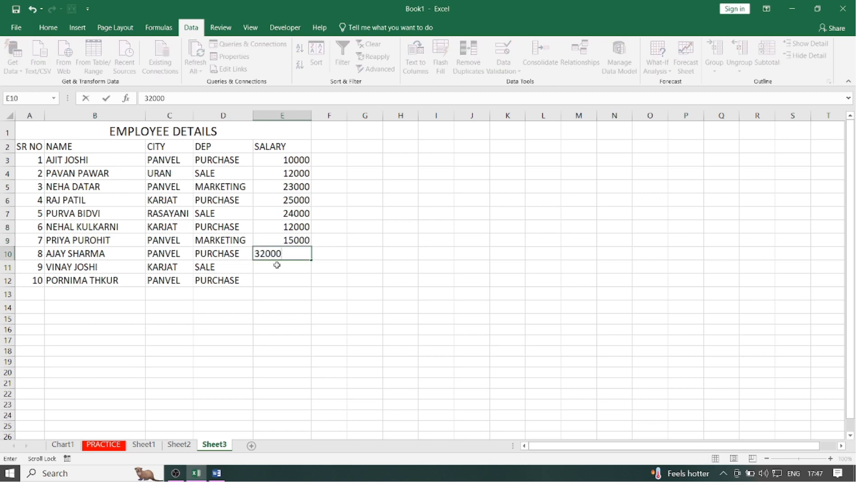
{"action": "left_click", "coordinate": [277, 265]}
{"action": "type", "text": "21000"}
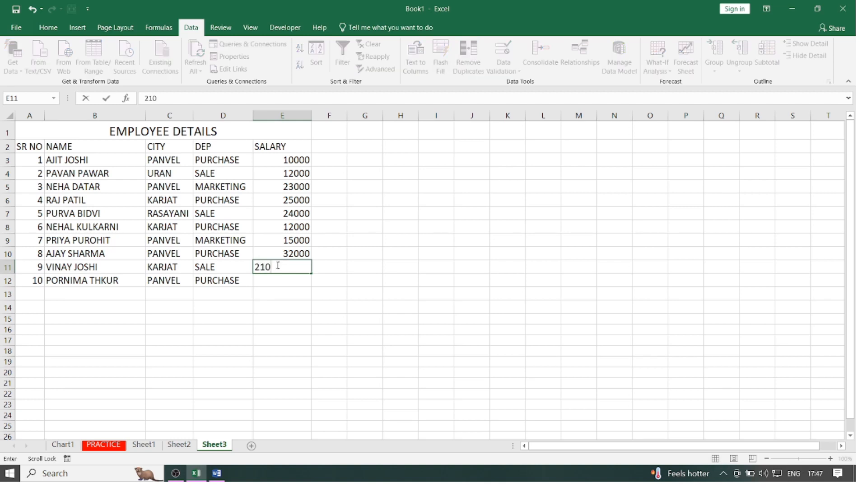
{"action": "left_click", "coordinate": [270, 283]}
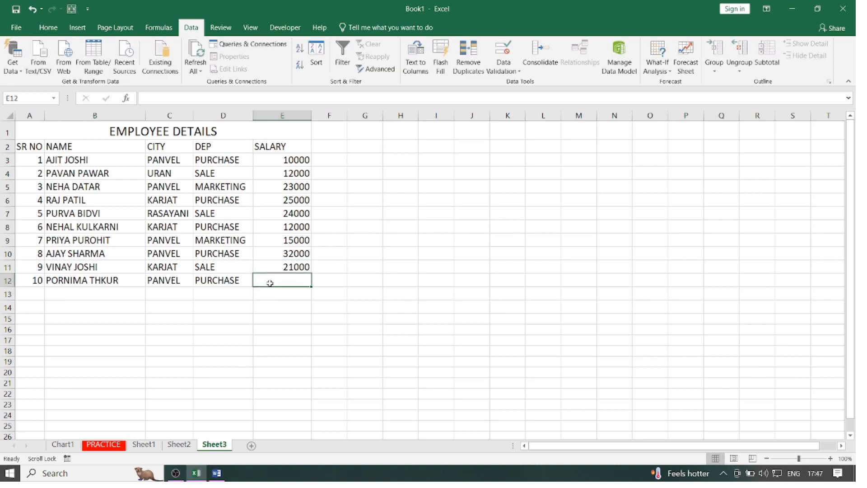
{"action": "type", "text": "24000"}
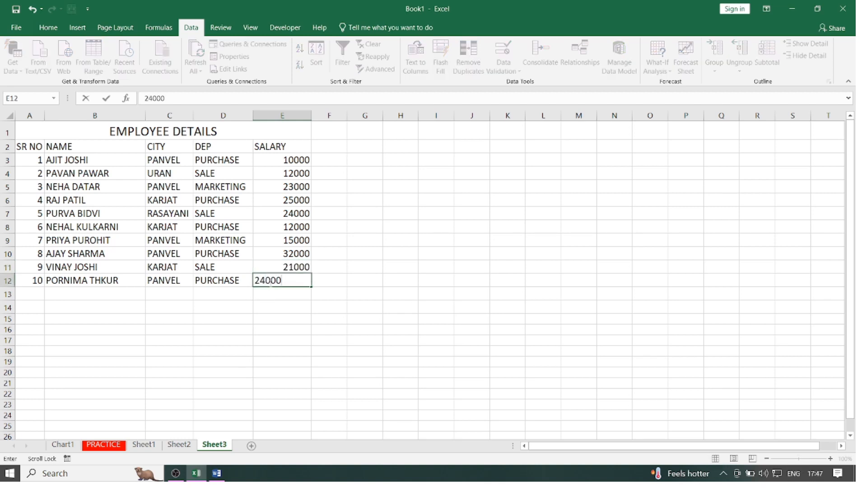
{"action": "left_click", "coordinate": [387, 255]}
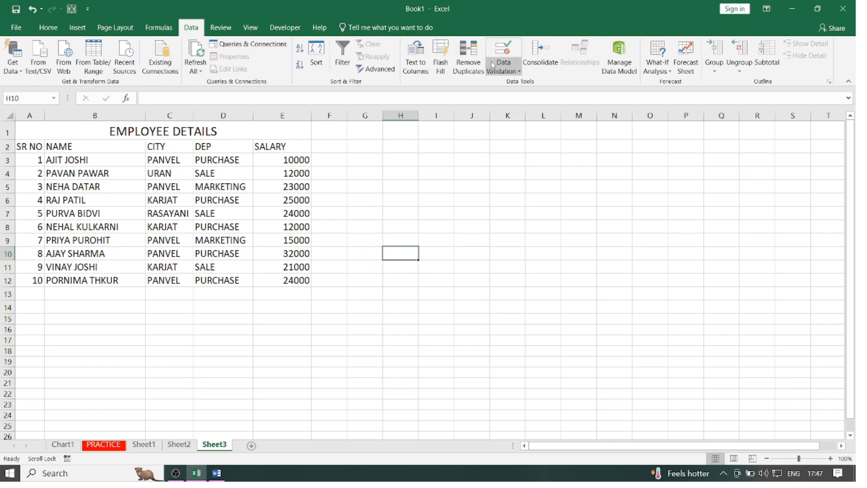
{"action": "left_click", "coordinate": [506, 68]}
{"action": "left_click", "coordinate": [531, 85]}
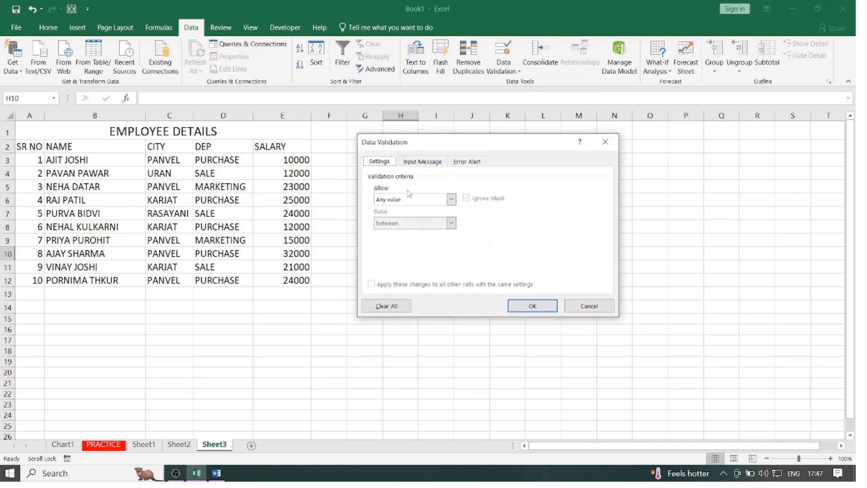
{"action": "left_click", "coordinate": [451, 199]}
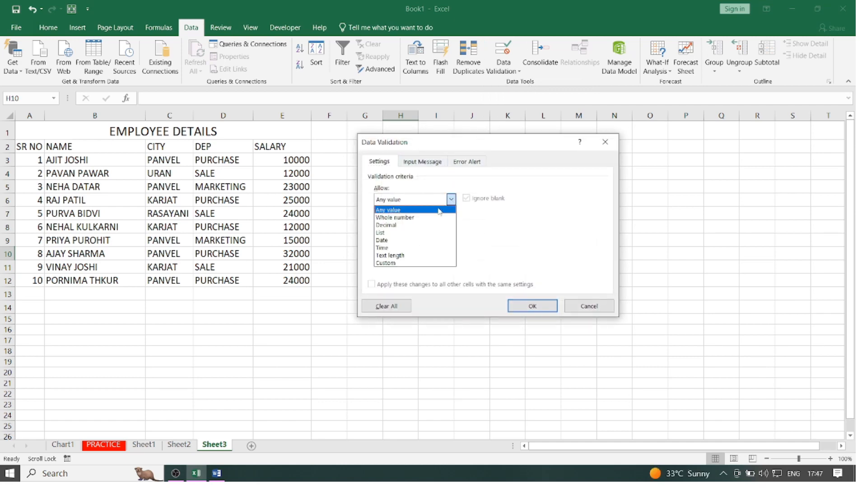
{"action": "left_click", "coordinate": [398, 212]}
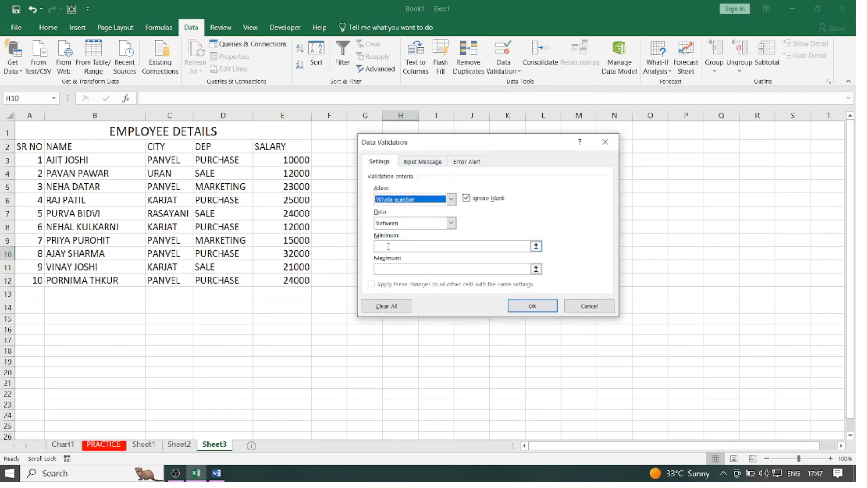
{"action": "left_click", "coordinate": [605, 142]}
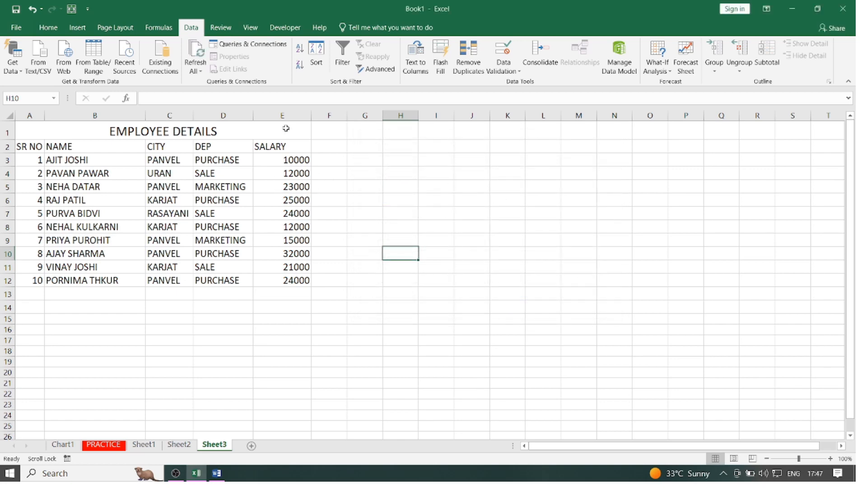
Step: Give D3:D12's validation the input message ONLY DEPARTMENT
{"action": "left_click_drag", "start_coordinate": [223, 156], "coordinate": [223, 280]}
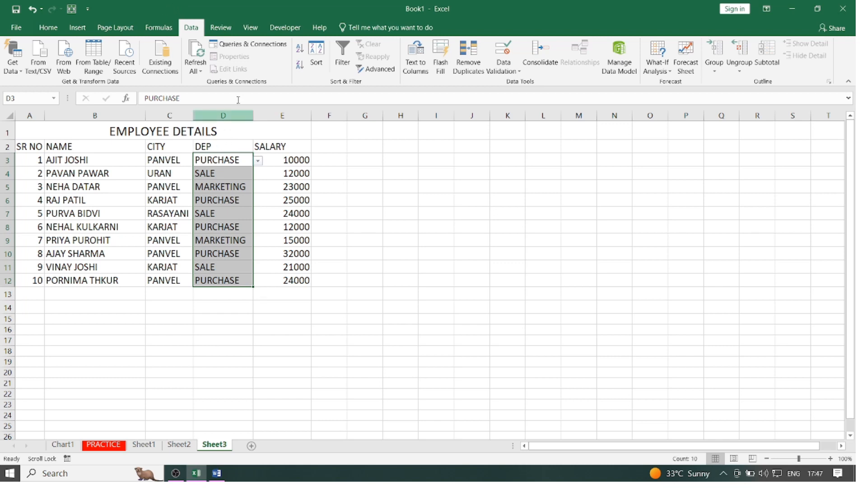
{"action": "left_click", "coordinate": [516, 72]}
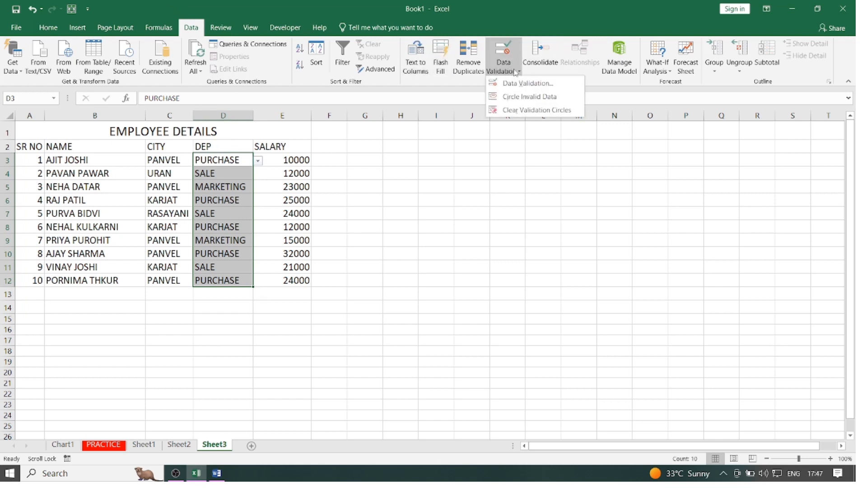
{"action": "left_click", "coordinate": [523, 82]}
{"action": "left_click", "coordinate": [415, 161]}
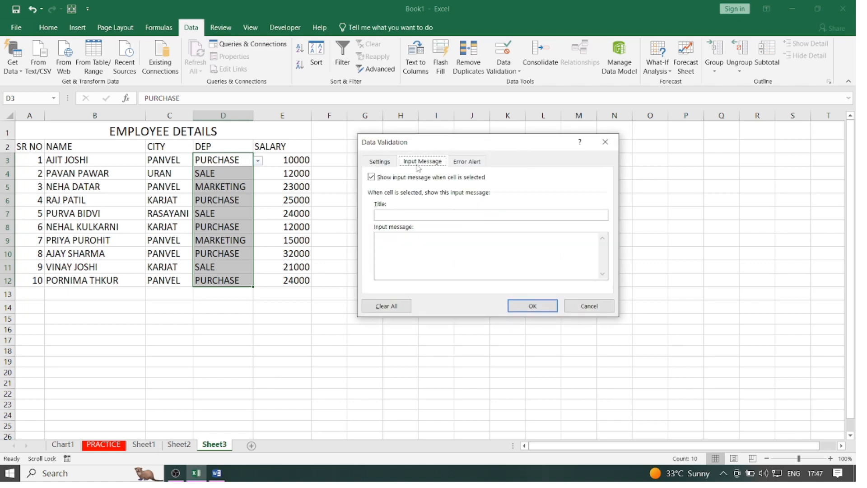
{"action": "left_click", "coordinate": [388, 238]}
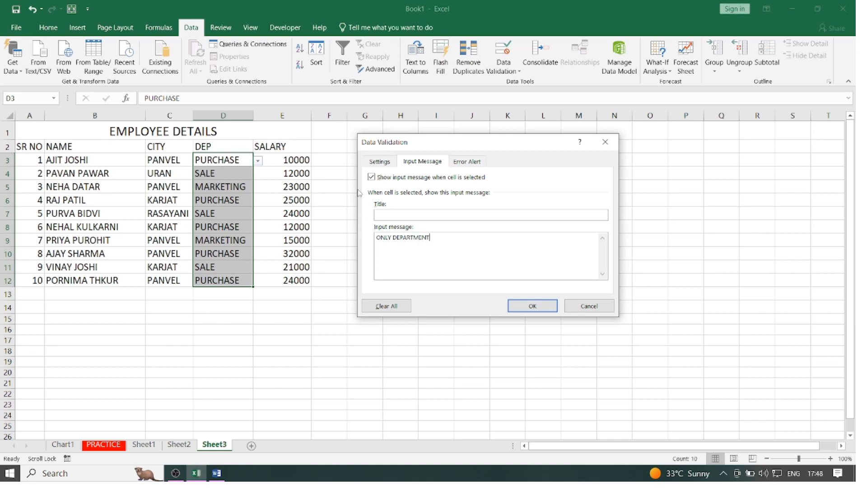
{"action": "left_click", "coordinate": [533, 305]}
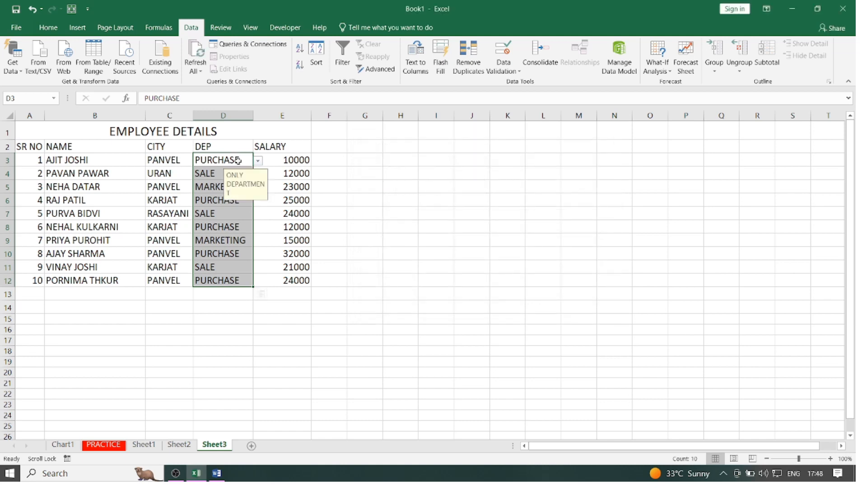
{"action": "left_click", "coordinate": [219, 266]}
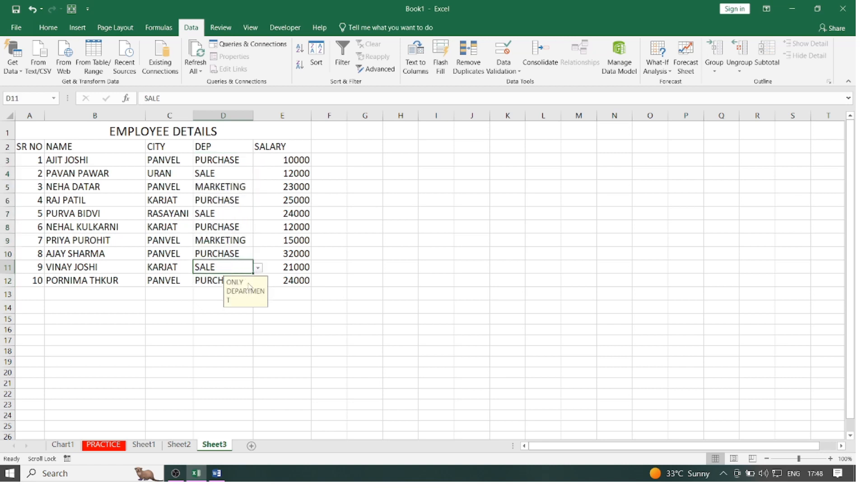
{"action": "left_click", "coordinate": [232, 164]}
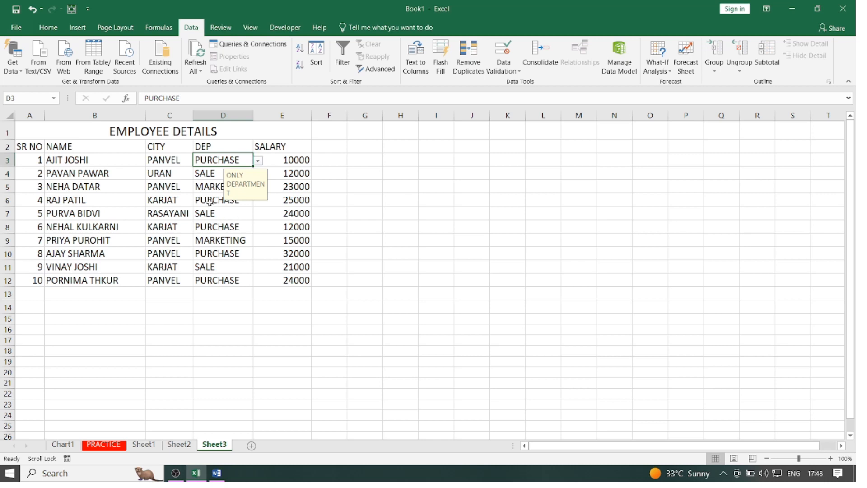
{"action": "left_click", "coordinate": [506, 68]}
{"action": "left_click", "coordinate": [391, 204]}
{"action": "left_click_drag", "start_coordinate": [223, 159], "coordinate": [260, 289]}
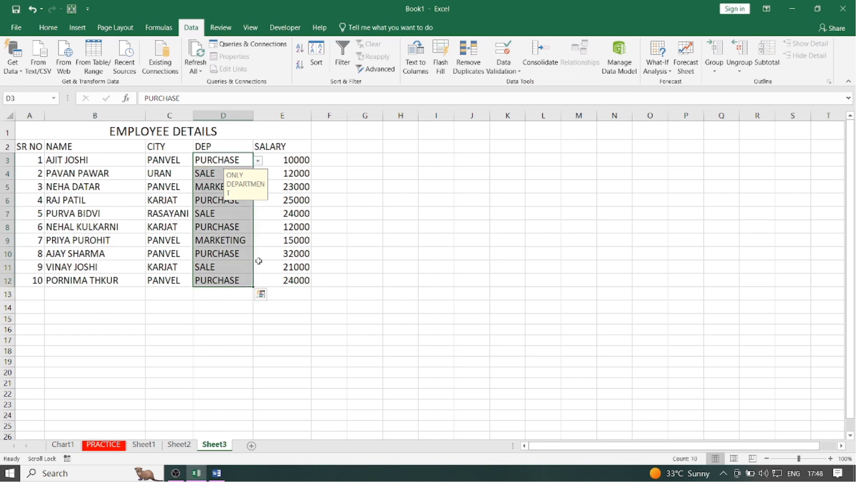
{"action": "left_click", "coordinate": [504, 71]}
{"action": "left_click", "coordinate": [511, 81]}
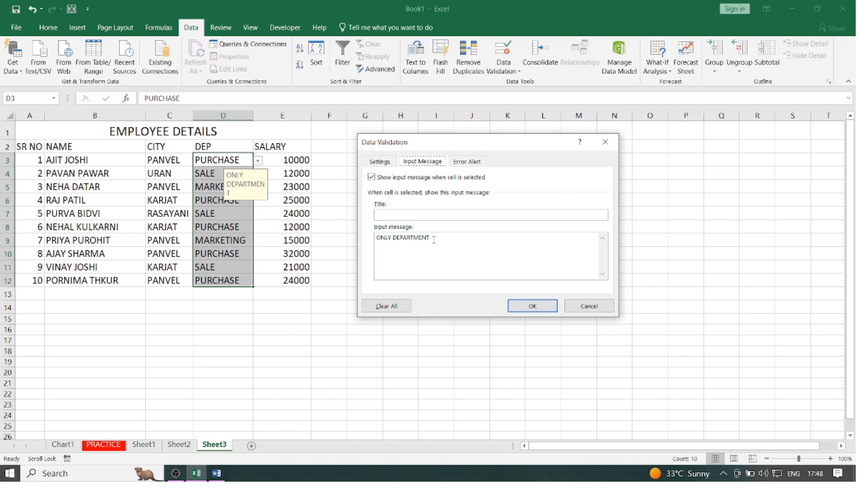
{"action": "left_click", "coordinate": [529, 306]}
{"action": "left_click", "coordinate": [416, 189]}
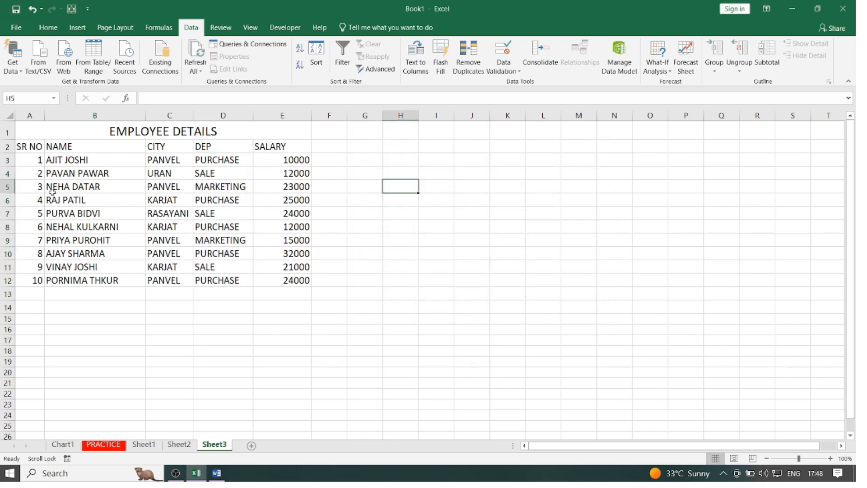
Step: Insert an empty column before CITY as the new column C and narrow it
{"action": "left_click", "coordinate": [27, 147]}
{"action": "left_click", "coordinate": [74, 147]}
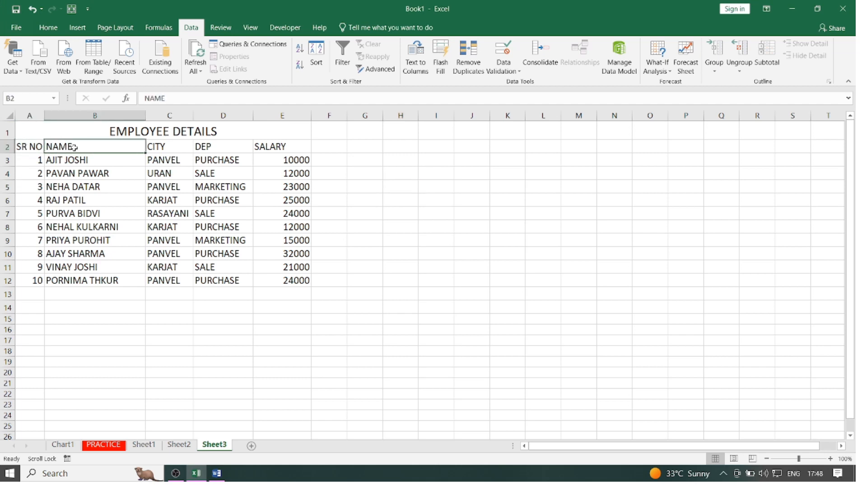
{"action": "left_click", "coordinate": [171, 147]}
{"action": "left_click", "coordinate": [218, 146]}
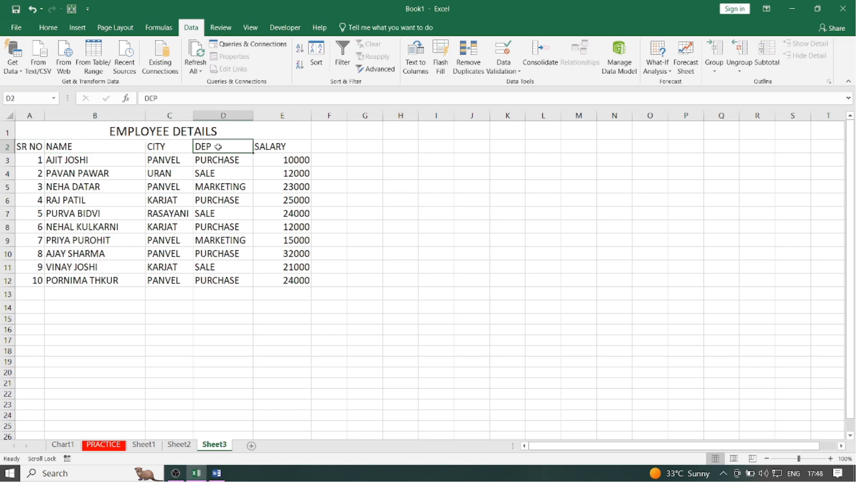
{"action": "left_click", "coordinate": [288, 146]}
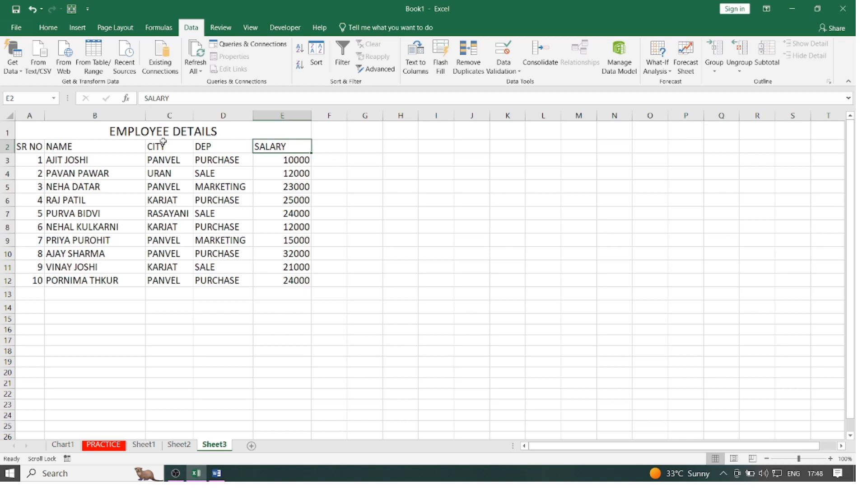
{"action": "left_click", "coordinate": [170, 116]}
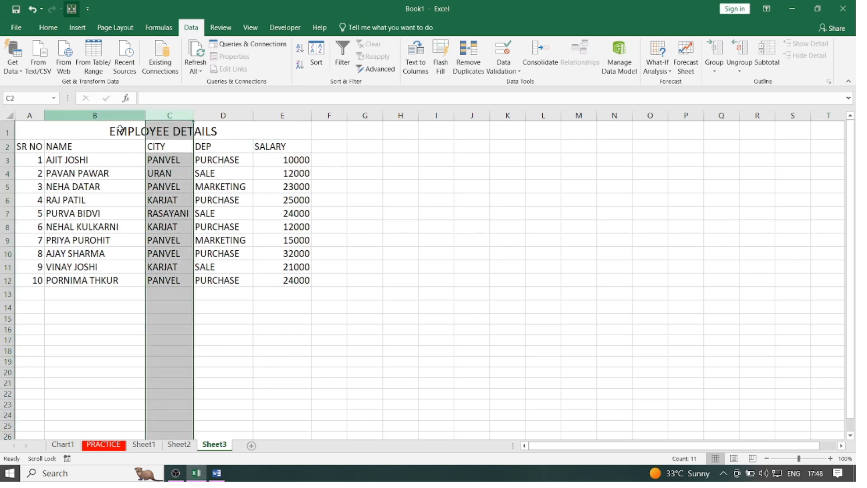
{"action": "left_click", "coordinate": [49, 28]}
{"action": "left_click", "coordinate": [674, 50]}
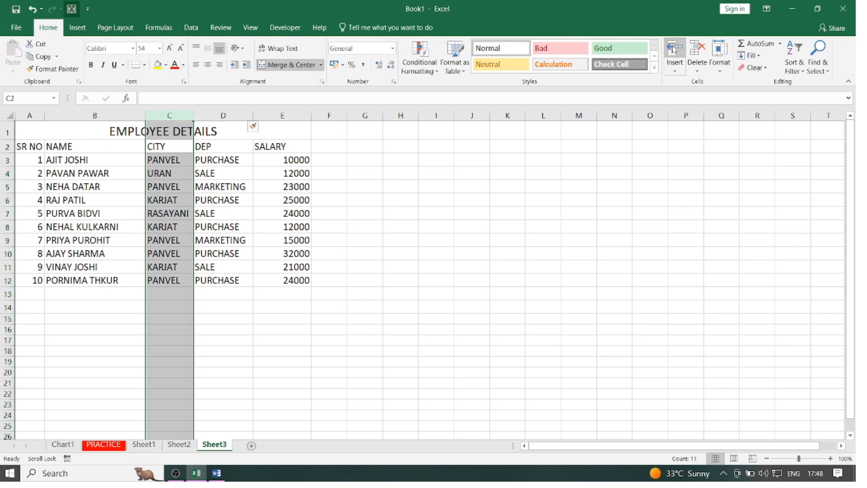
{"action": "left_click_drag", "start_coordinate": [246, 114], "coordinate": [198, 115]}
{"action": "left_click", "coordinate": [456, 237]}
{"action": "left_click", "coordinate": [83, 160]}
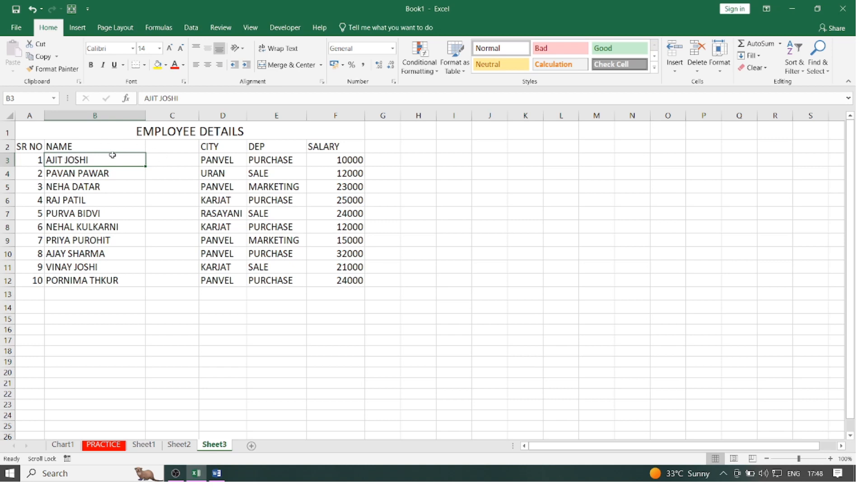
Step: Split the full names in B3:B12 at the space using Text to Columns, Delimited
{"action": "left_click", "coordinate": [169, 157]}
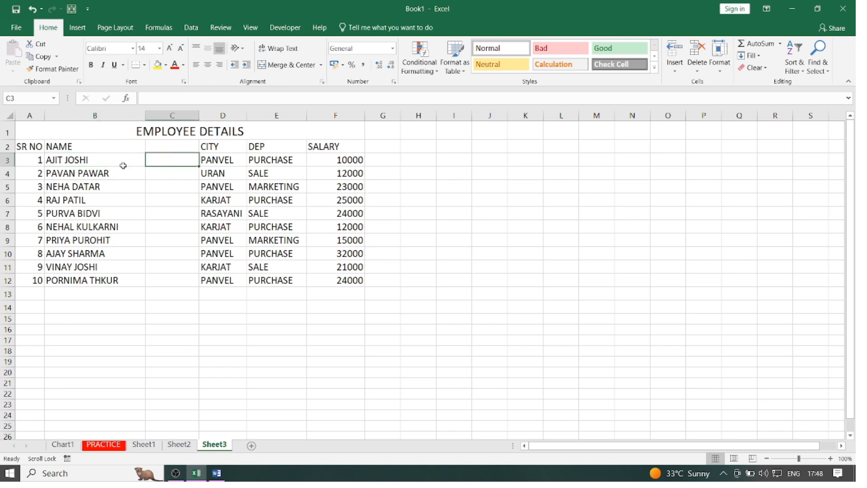
{"action": "left_click_drag", "start_coordinate": [71, 159], "coordinate": [90, 279]}
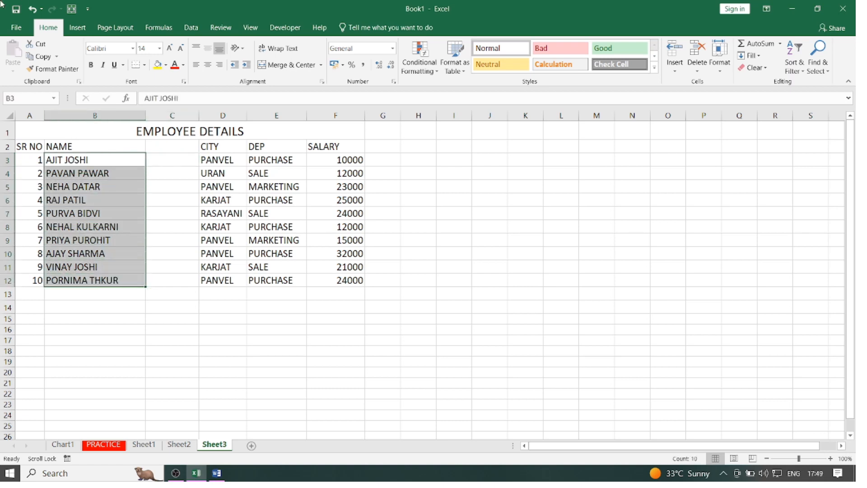
{"action": "left_click", "coordinate": [191, 28]}
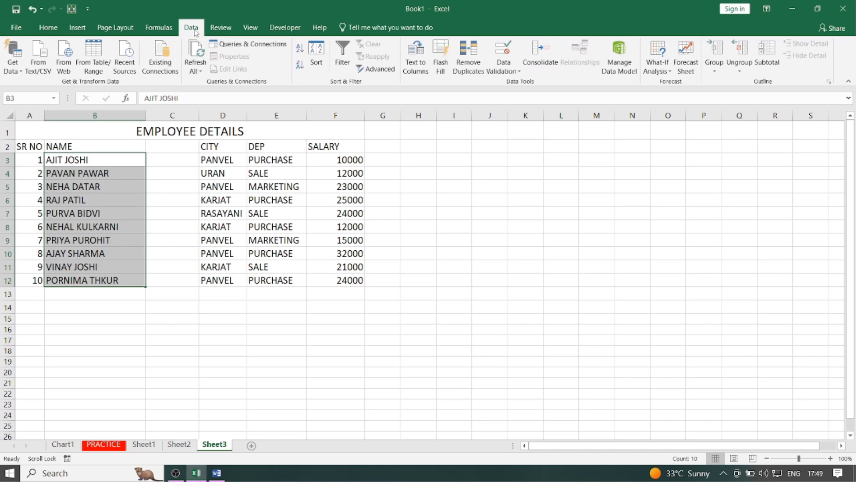
{"action": "left_click", "coordinate": [420, 72]}
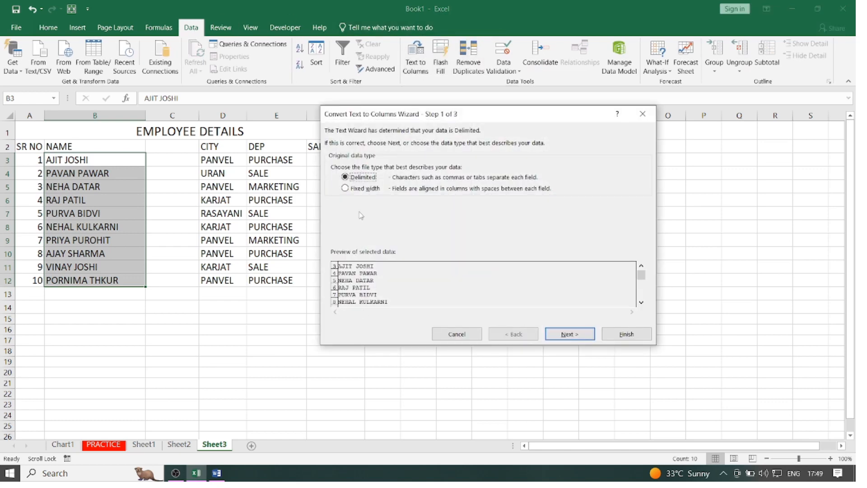
{"action": "left_click", "coordinate": [568, 335]}
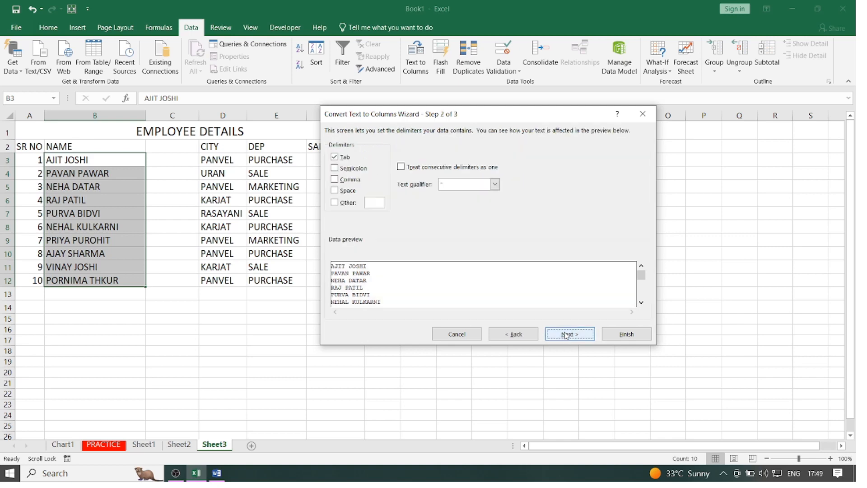
{"action": "left_click", "coordinate": [335, 191]}
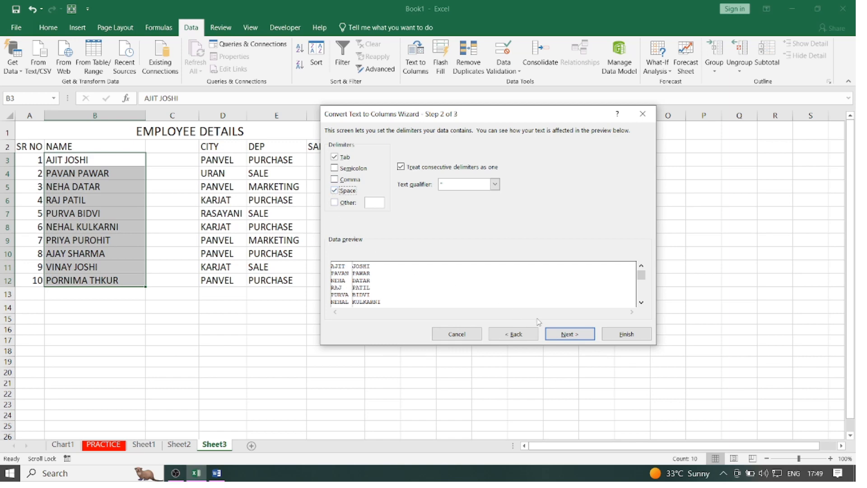
{"action": "left_click", "coordinate": [569, 334]}
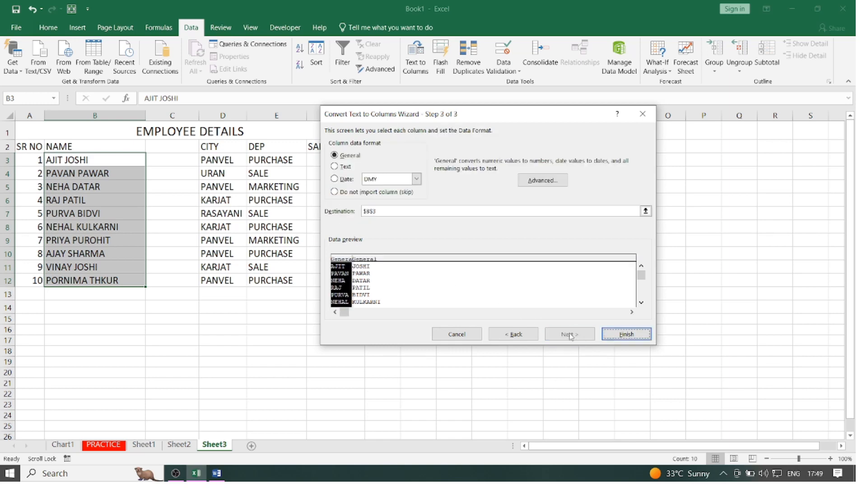
{"action": "left_click", "coordinate": [626, 334]}
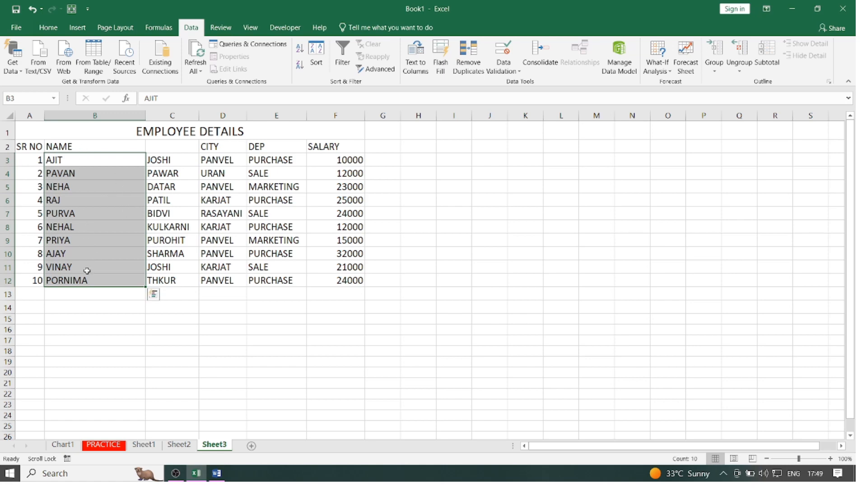
Step: Undo, redo Text to Columns with a Space delimiter into columns B and C, then narrow column B
{"action": "left_click", "coordinate": [33, 9]}
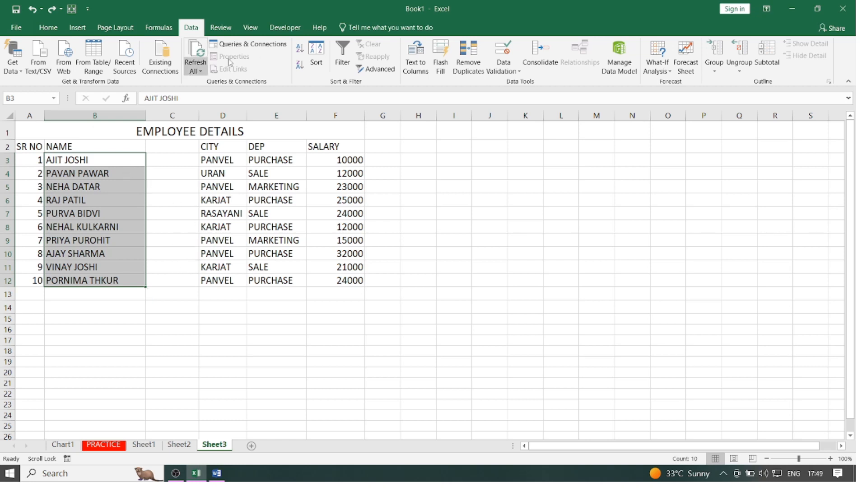
{"action": "left_click", "coordinate": [419, 61]}
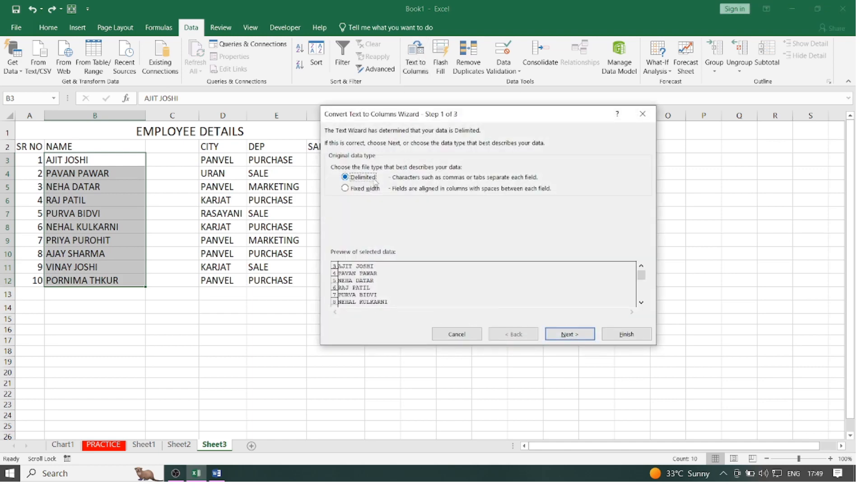
{"action": "left_click", "coordinate": [567, 336]}
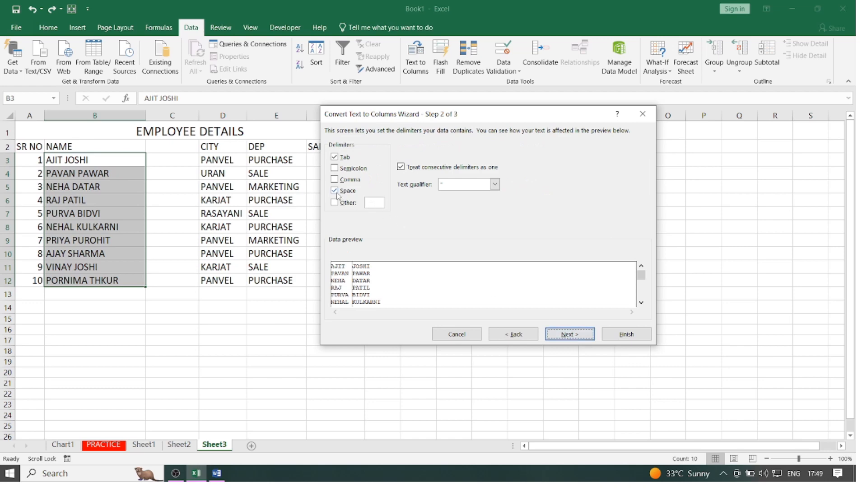
{"action": "left_click", "coordinate": [567, 335]}
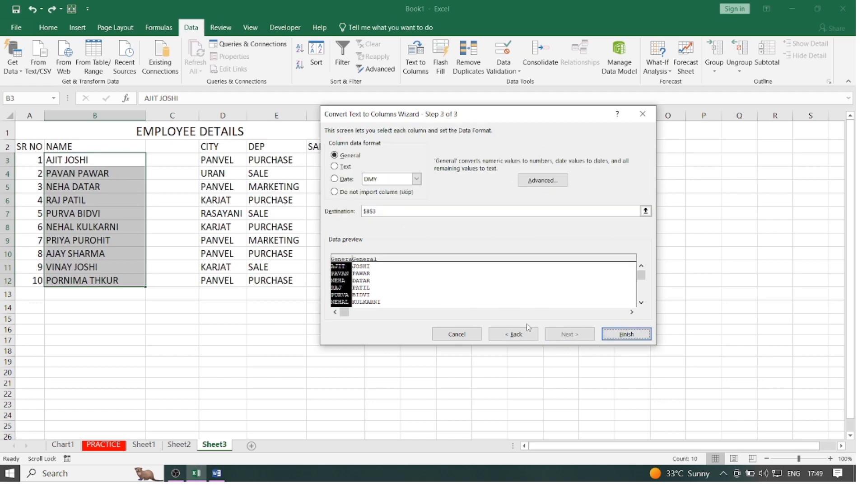
{"action": "left_click", "coordinate": [626, 334]}
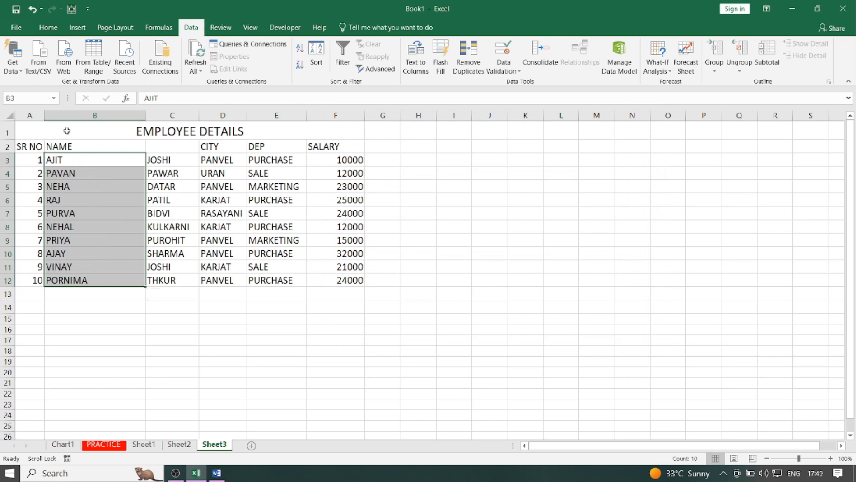
{"action": "left_click_drag", "start_coordinate": [145, 117], "coordinate": [95, 116]}
Step: Enter the heading LAST NAME in cell C2 above the surnames
{"action": "left_click", "coordinate": [73, 147]}
{"action": "left_click", "coordinate": [114, 151]}
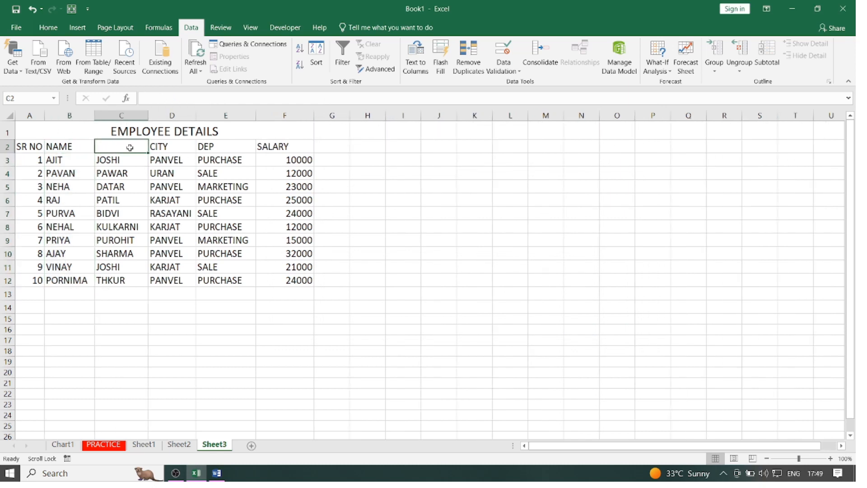
{"action": "type", "text": "LAST N"}
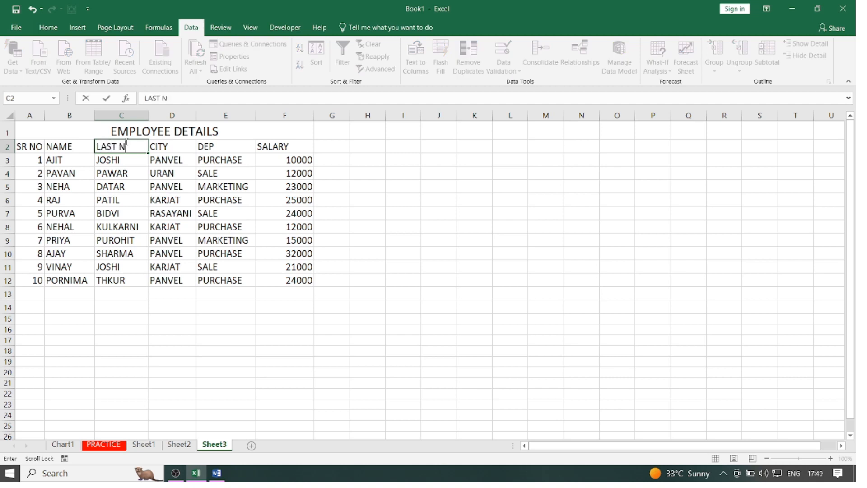
{"action": "type", "text": "AME"}
{"action": "left_click", "coordinate": [182, 339]}
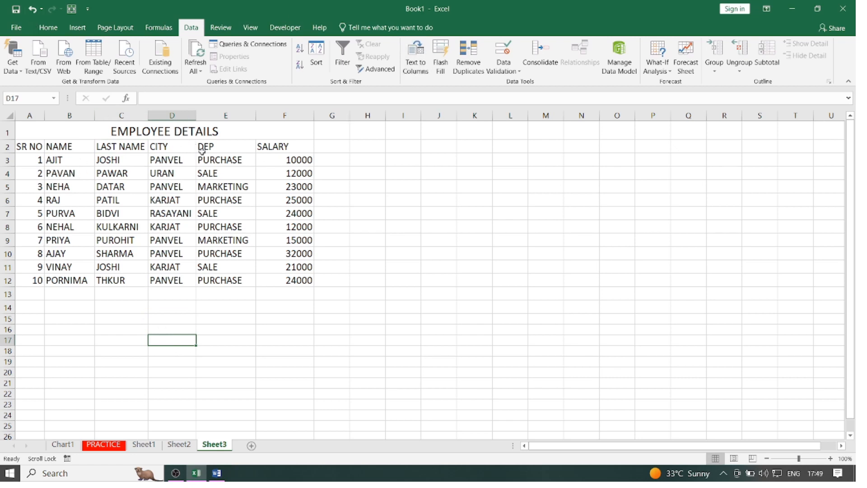
{"action": "left_click", "coordinate": [373, 195]}
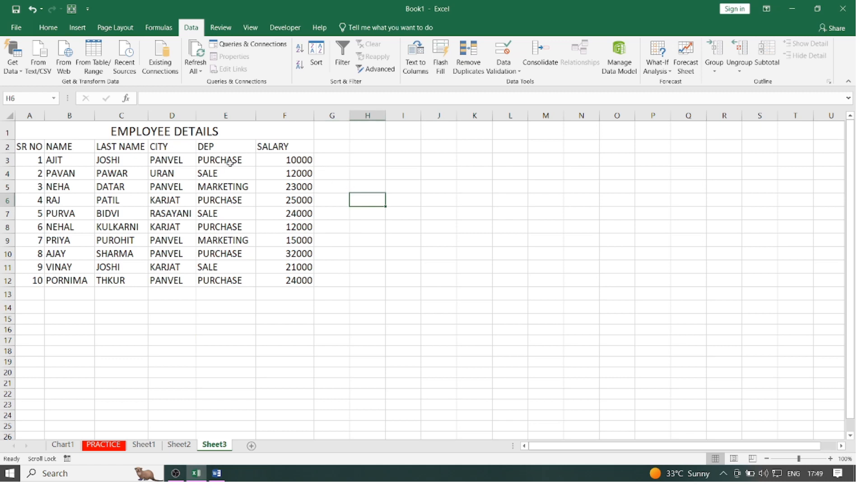
{"action": "left_click_drag", "start_coordinate": [180, 160], "coordinate": [174, 280]}
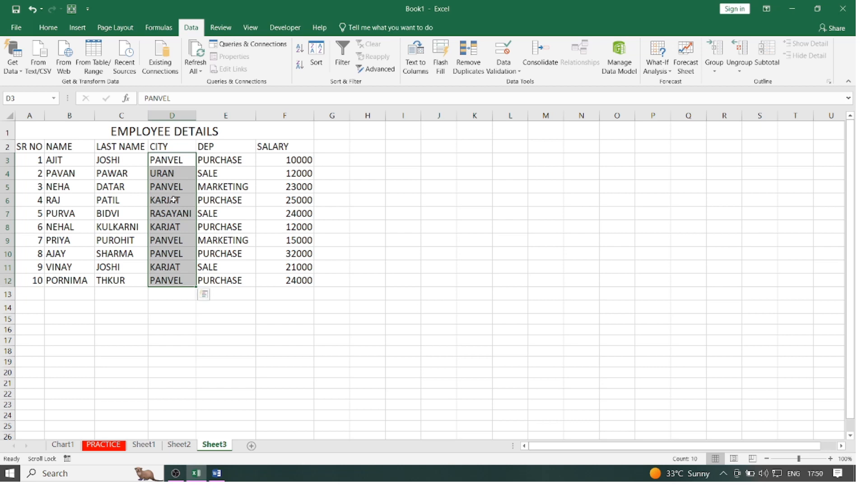
{"action": "left_click", "coordinate": [469, 226]}
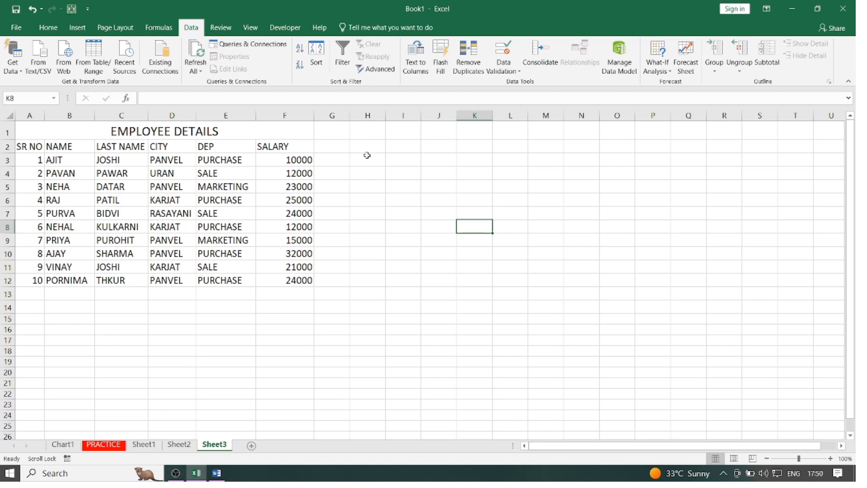
{"action": "left_click", "coordinate": [391, 240]}
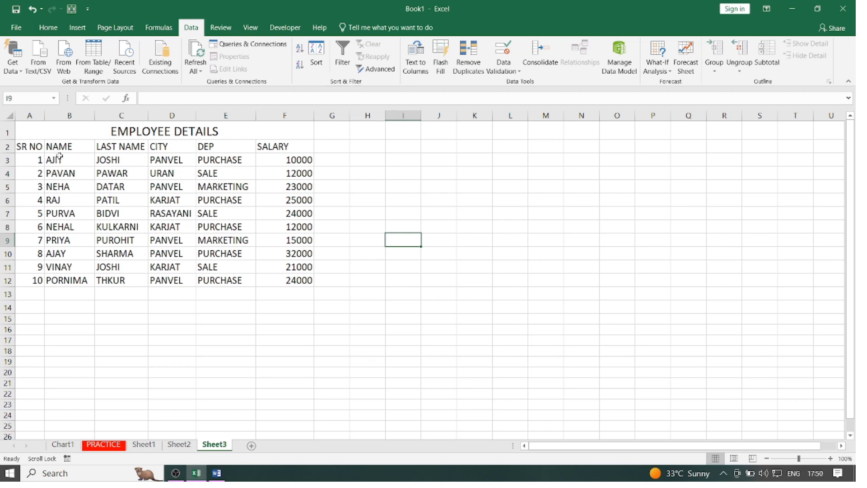
Step: Sort the first names in B3:B12 A to Z, bringing up the Sort Warning
{"action": "left_click_drag", "start_coordinate": [58, 157], "coordinate": [69, 278]}
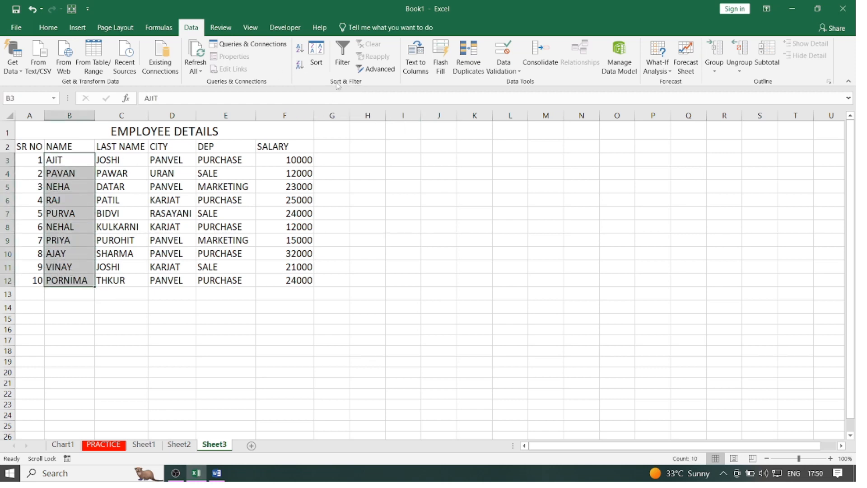
{"action": "left_click", "coordinate": [299, 48]}
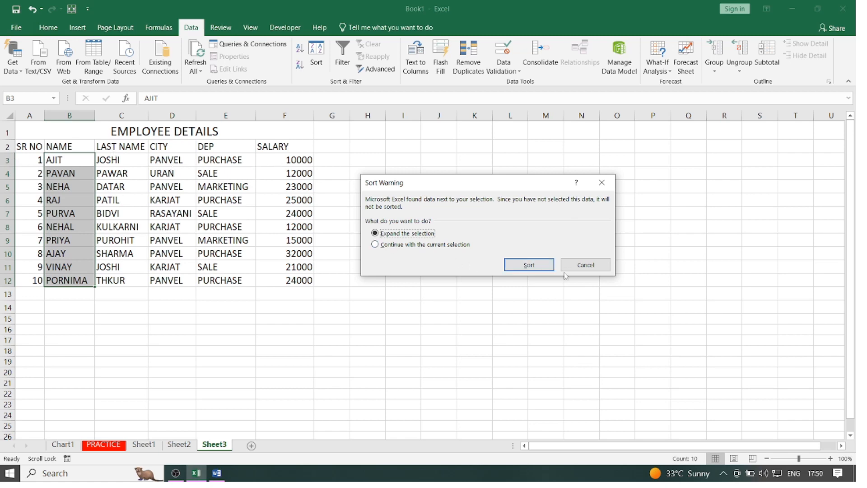
Step: Undo the whole-table name sort, then sort only the names in B3:B12 A to Z
{"action": "left_click", "coordinate": [535, 265]}
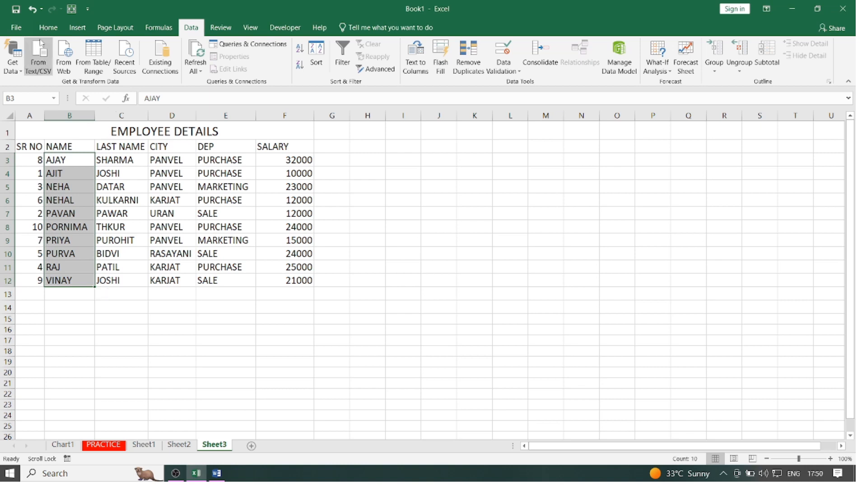
{"action": "left_click", "coordinate": [30, 9]}
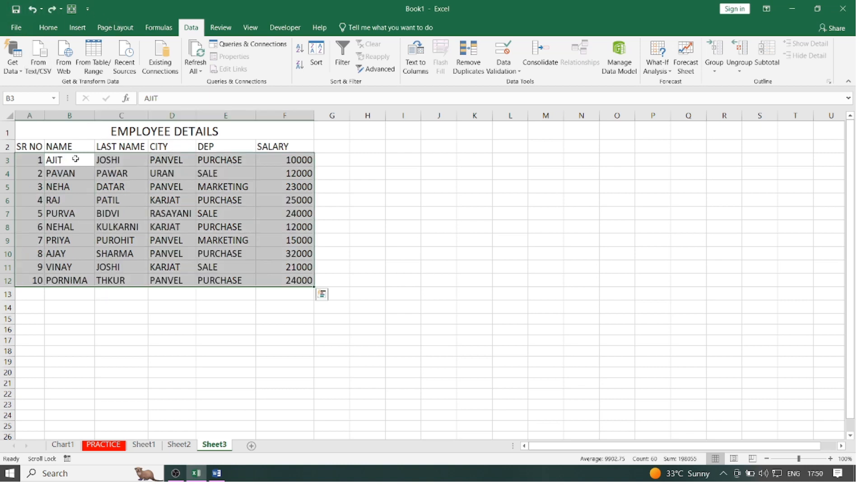
{"action": "left_click_drag", "start_coordinate": [75, 159], "coordinate": [76, 275]}
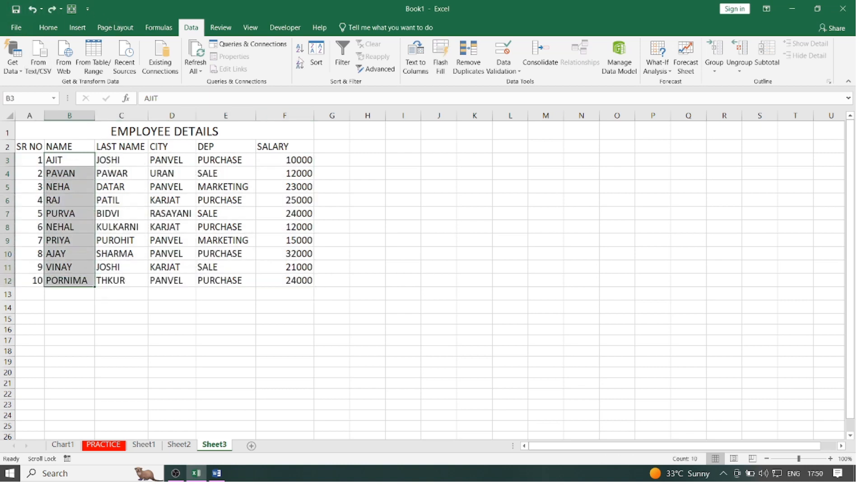
{"action": "left_click", "coordinate": [300, 48]}
{"action": "left_click", "coordinate": [386, 246]}
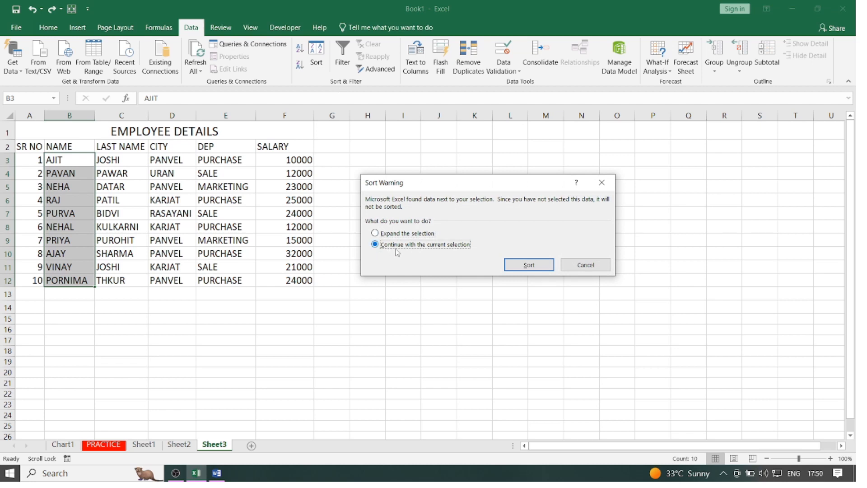
{"action": "left_click", "coordinate": [527, 265]}
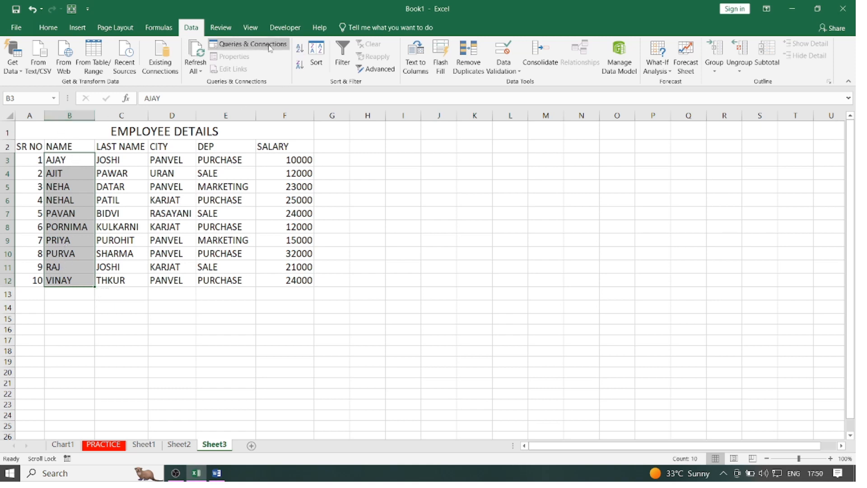
Step: Sort the names, surnames and cities block A to Z, then Z to A, then A to Z again
{"action": "left_click_drag", "start_coordinate": [66, 158], "coordinate": [88, 281]}
{"action": "left_click", "coordinate": [310, 53]}
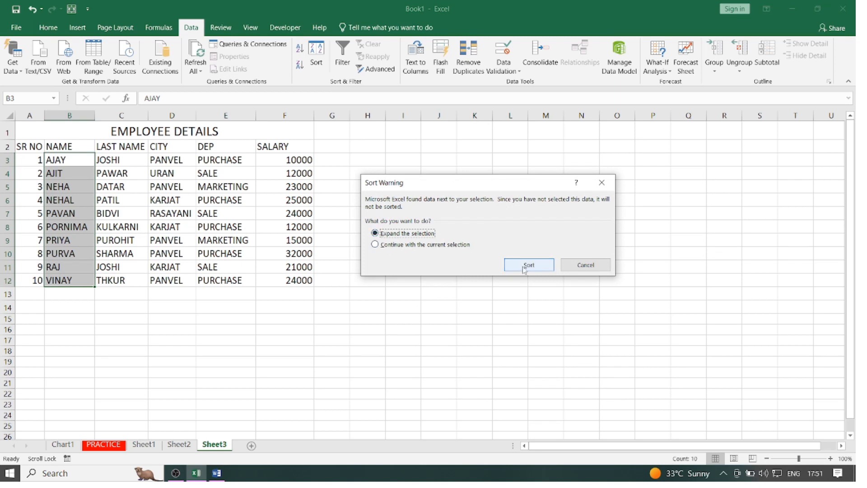
{"action": "left_click", "coordinate": [524, 268]}
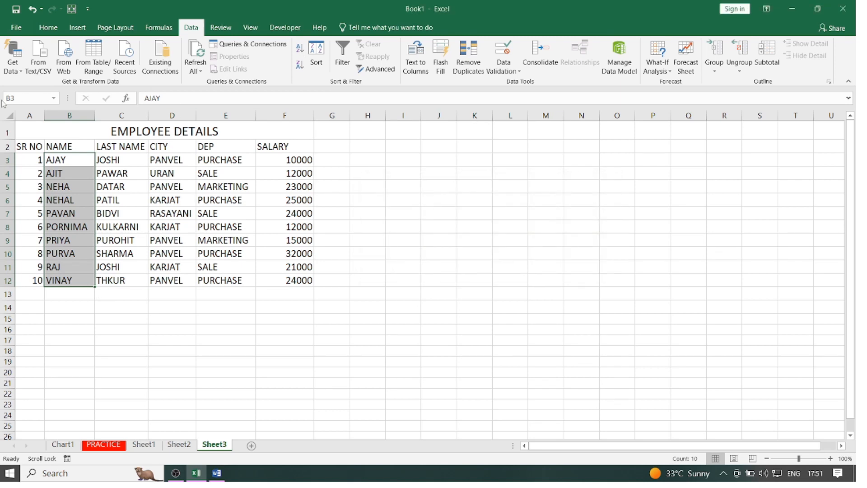
{"action": "left_click", "coordinate": [299, 67]}
{"action": "left_click", "coordinate": [519, 263]}
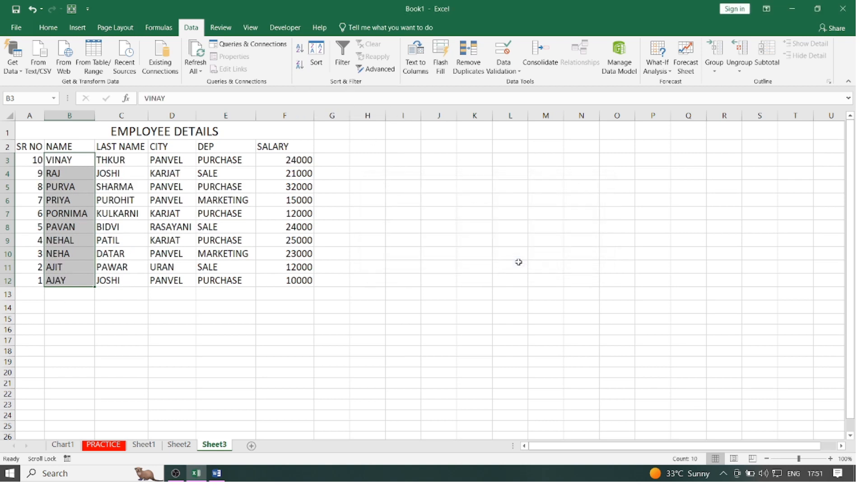
{"action": "left_click", "coordinate": [300, 50]}
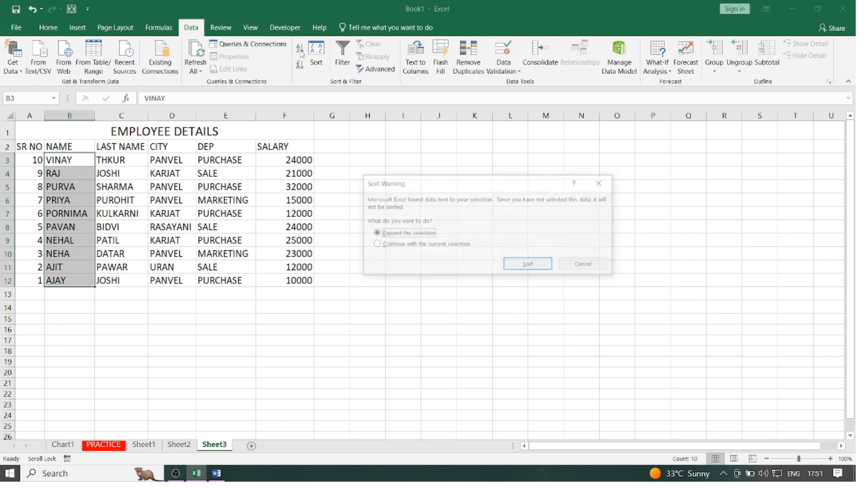
{"action": "left_click", "coordinate": [509, 265]}
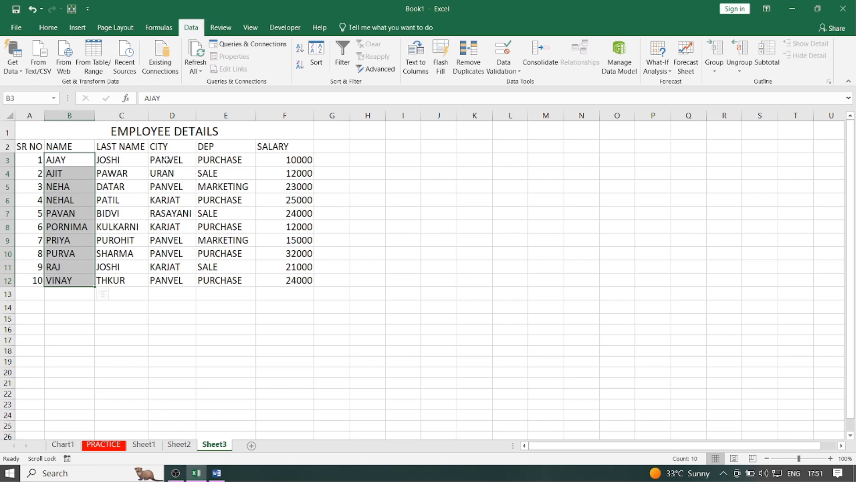
{"action": "left_click_drag", "start_coordinate": [167, 160], "coordinate": [170, 281]}
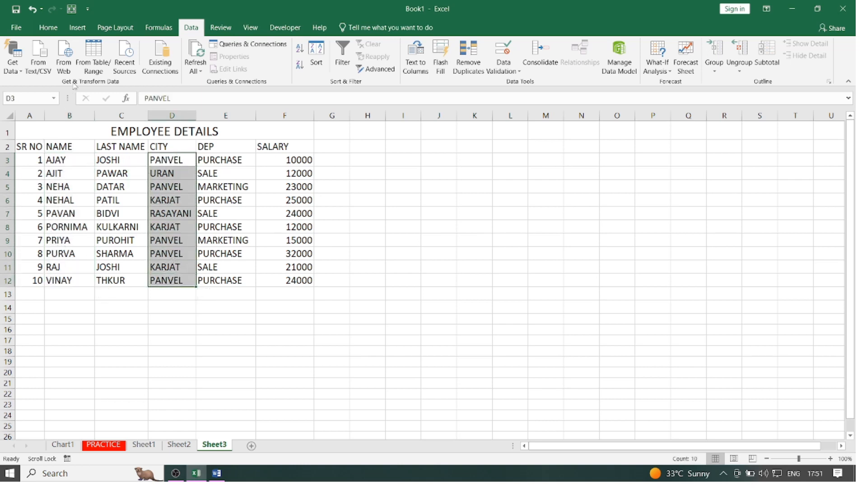
{"action": "left_click_drag", "start_coordinate": [169, 145], "coordinate": [169, 281]}
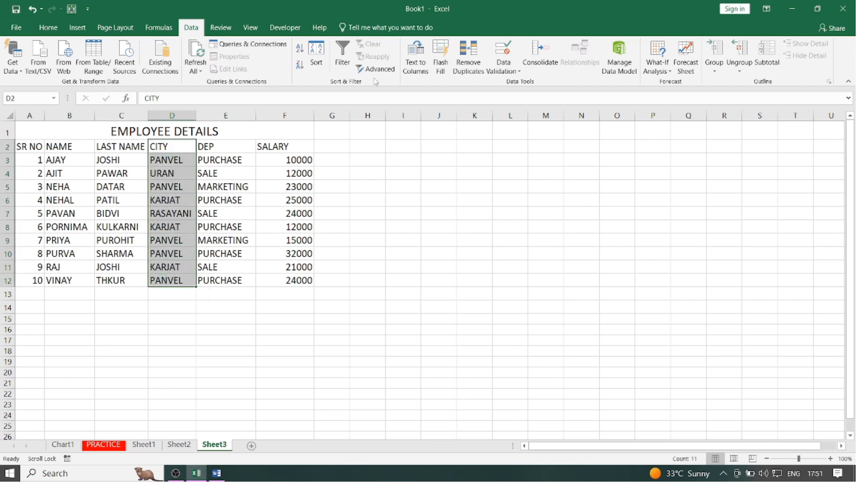
{"action": "left_click_drag", "start_coordinate": [183, 145], "coordinate": [172, 286]}
{"action": "left_click", "coordinate": [342, 56]}
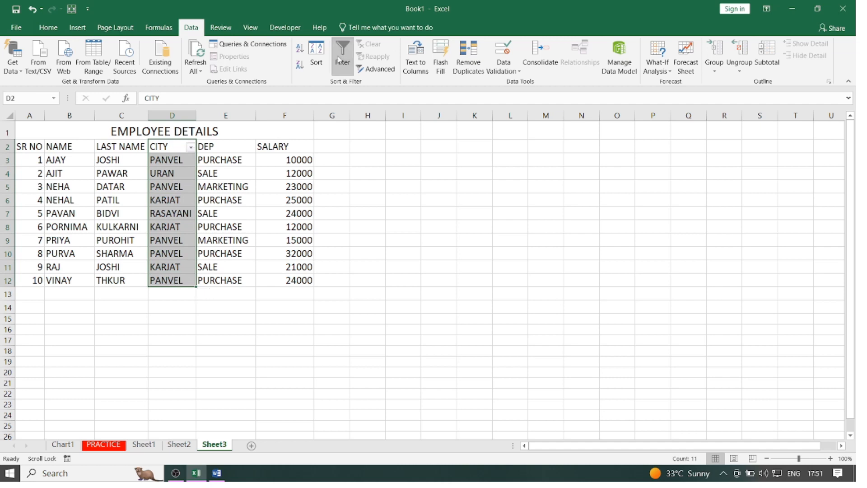
{"action": "left_click", "coordinate": [191, 149]}
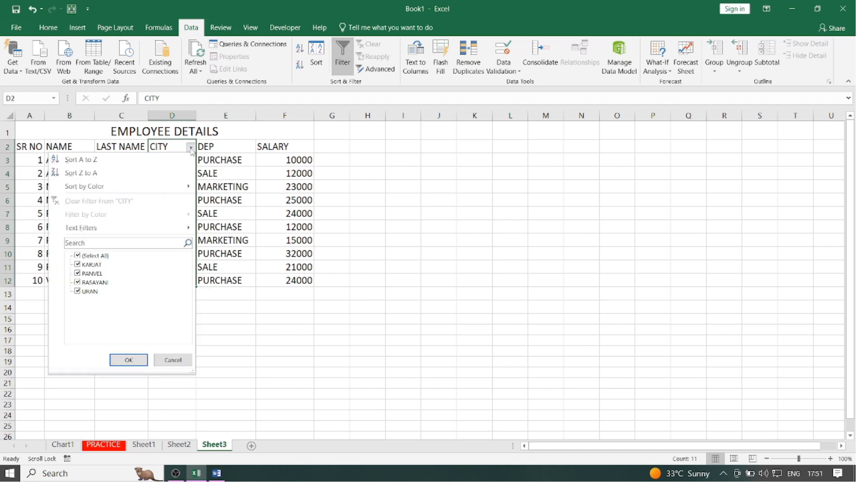
{"action": "left_click", "coordinate": [99, 257]}
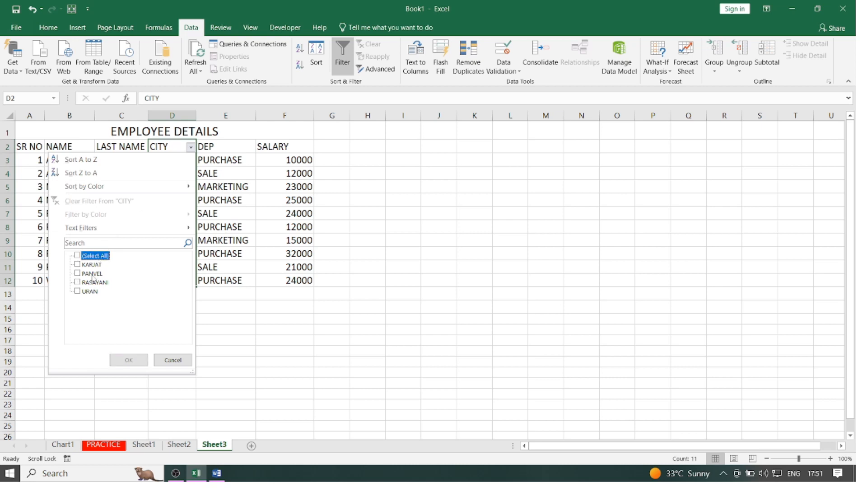
{"action": "left_click", "coordinate": [78, 273]}
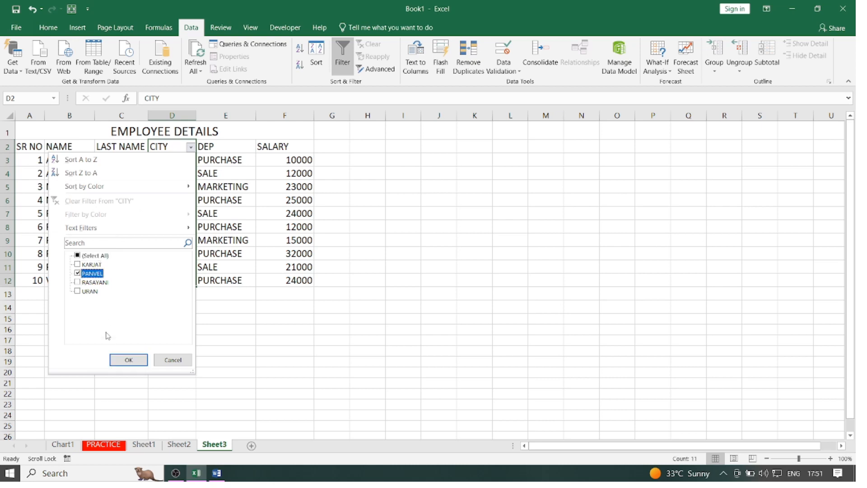
{"action": "left_click", "coordinate": [129, 360]}
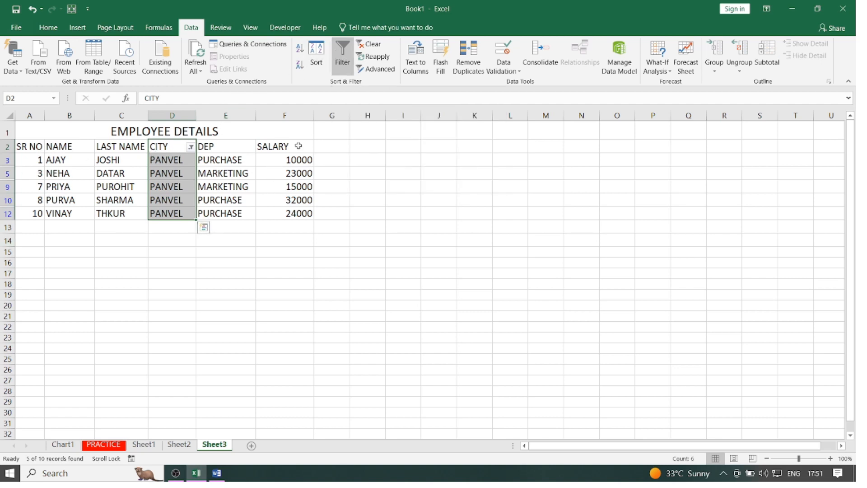
{"action": "left_click", "coordinate": [343, 57]}
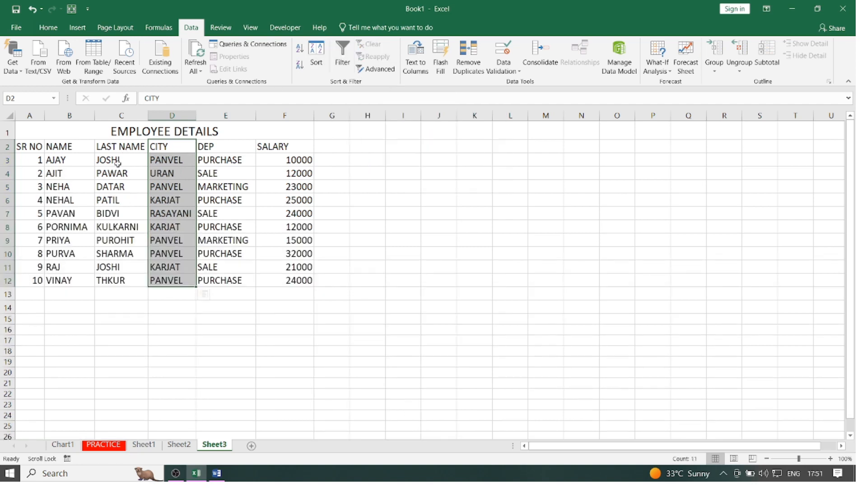
{"action": "left_click_drag", "start_coordinate": [168, 148], "coordinate": [166, 290]}
{"action": "left_click", "coordinate": [345, 60]}
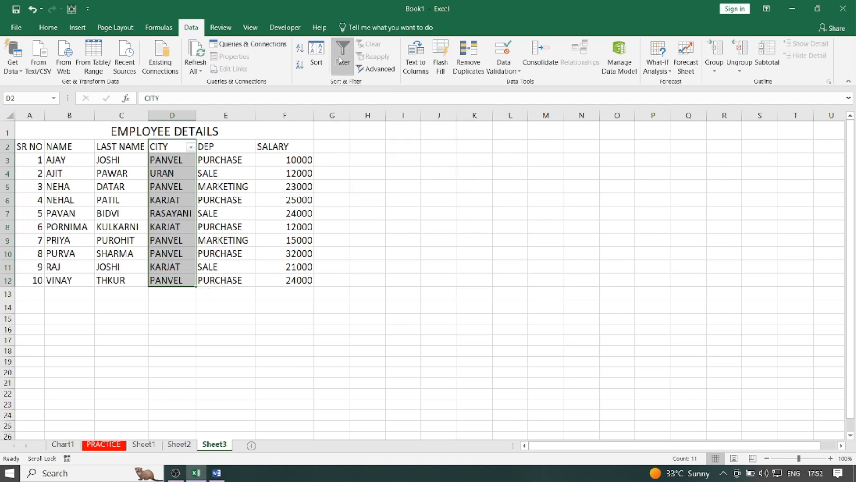
{"action": "left_click", "coordinate": [190, 147]}
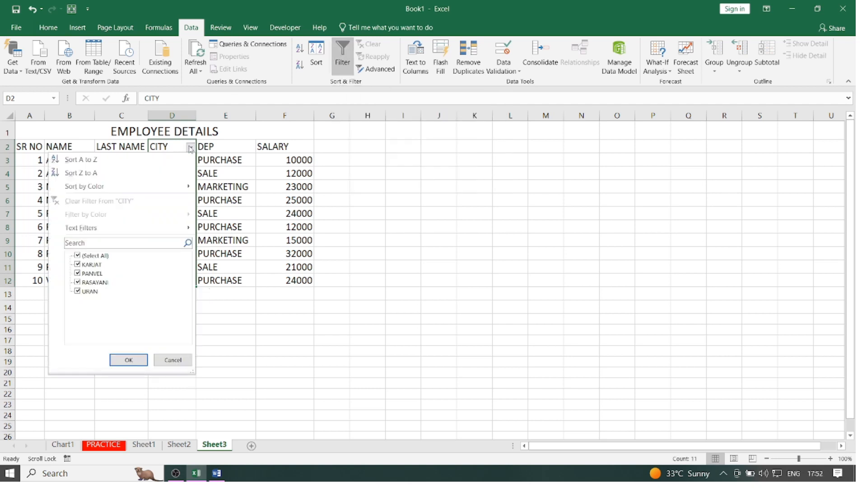
{"action": "left_click", "coordinate": [93, 257]}
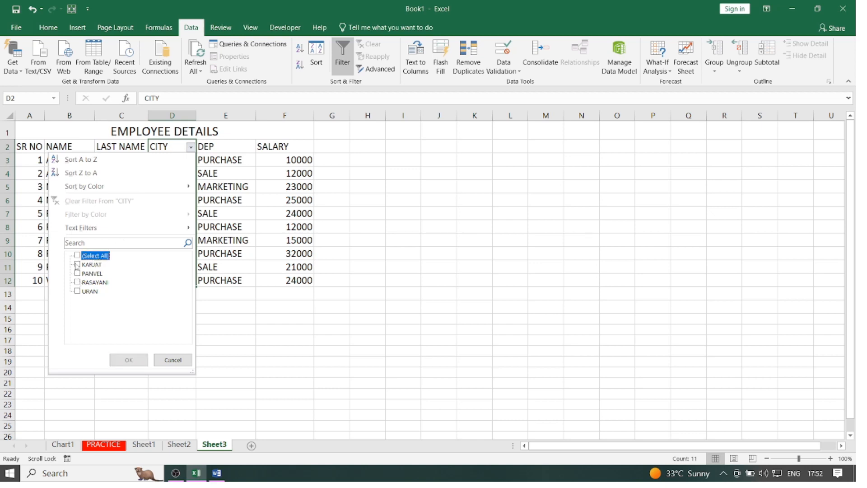
{"action": "left_click", "coordinate": [78, 282]}
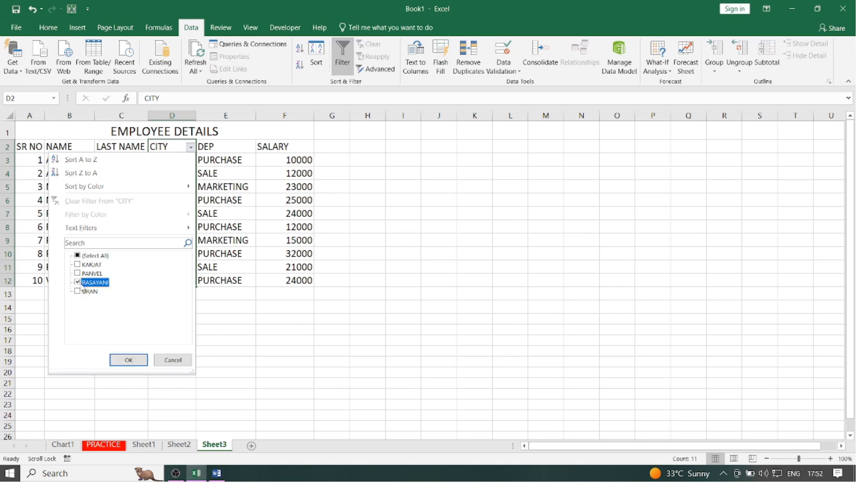
{"action": "left_click", "coordinate": [129, 359]}
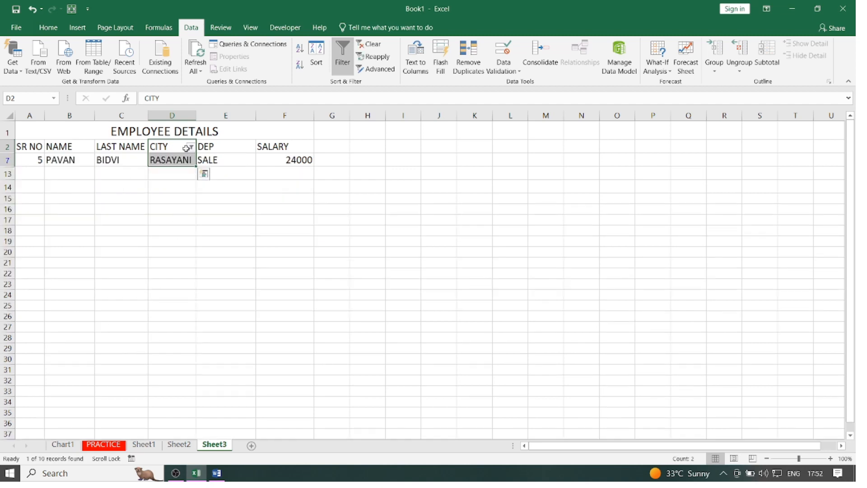
{"action": "left_click", "coordinate": [350, 54]}
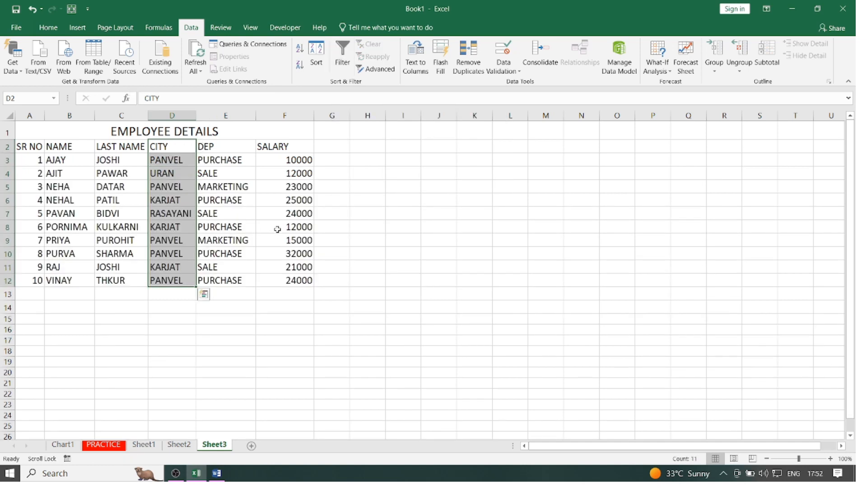
Step: Sort the whole table by DEP A to Z, grouping MARKETING, PURCHASE and SALE rows
{"action": "left_click_drag", "start_coordinate": [231, 161], "coordinate": [226, 282]}
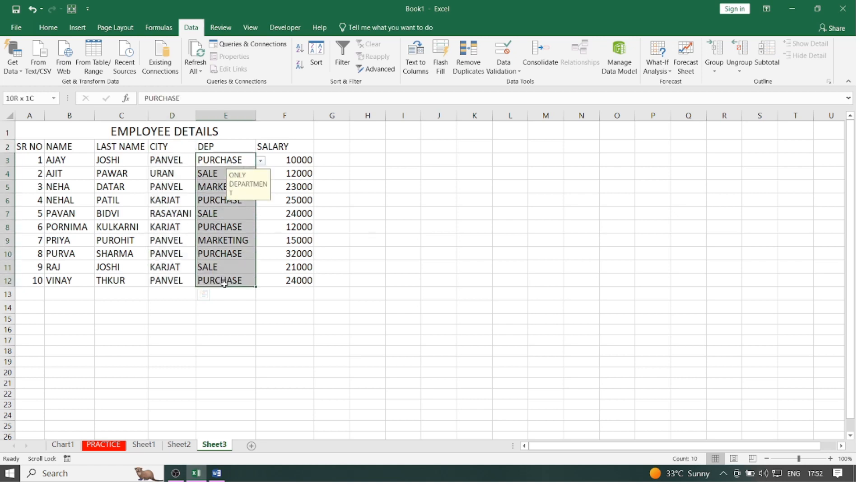
{"action": "left_click", "coordinate": [300, 49]}
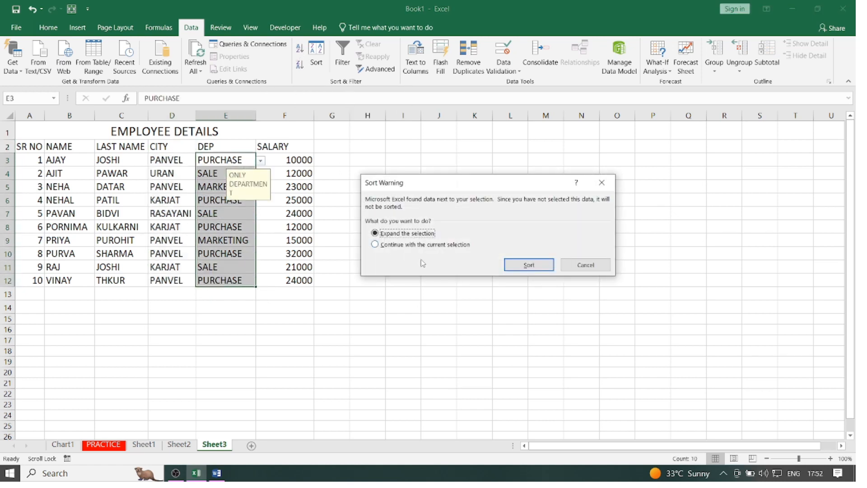
{"action": "left_click", "coordinate": [509, 270]}
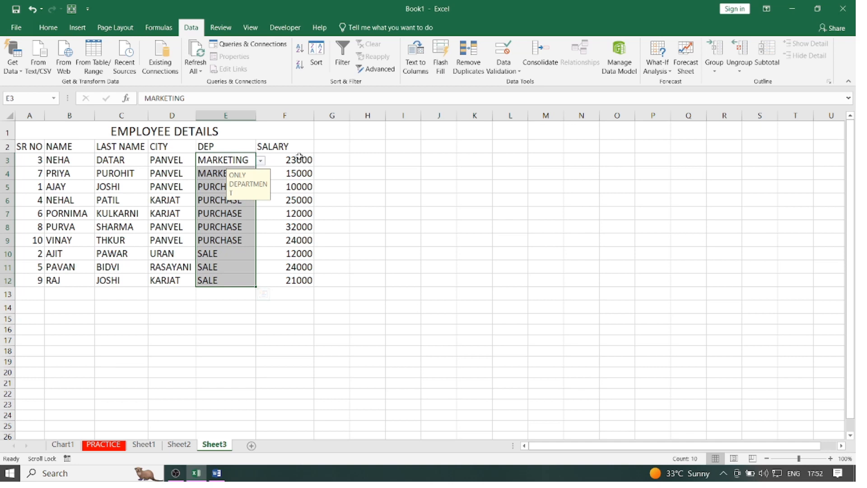
{"action": "left_click", "coordinate": [411, 177]}
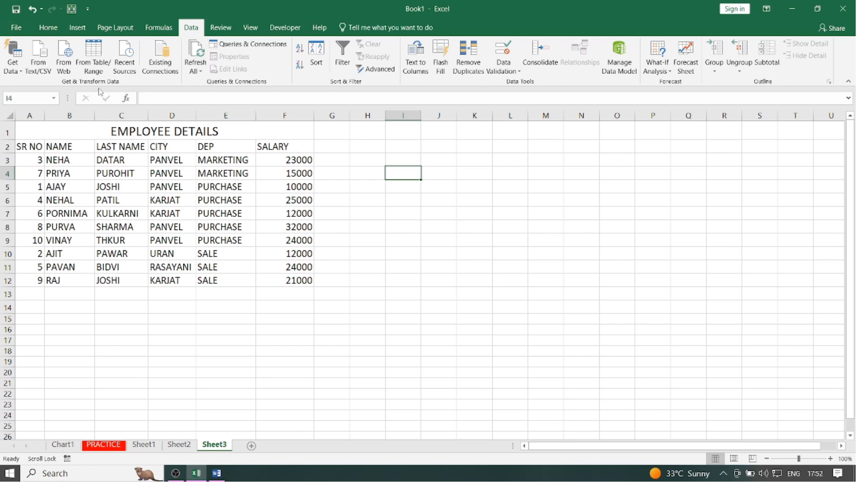
{"action": "left_click_drag", "start_coordinate": [70, 160], "coordinate": [73, 280]}
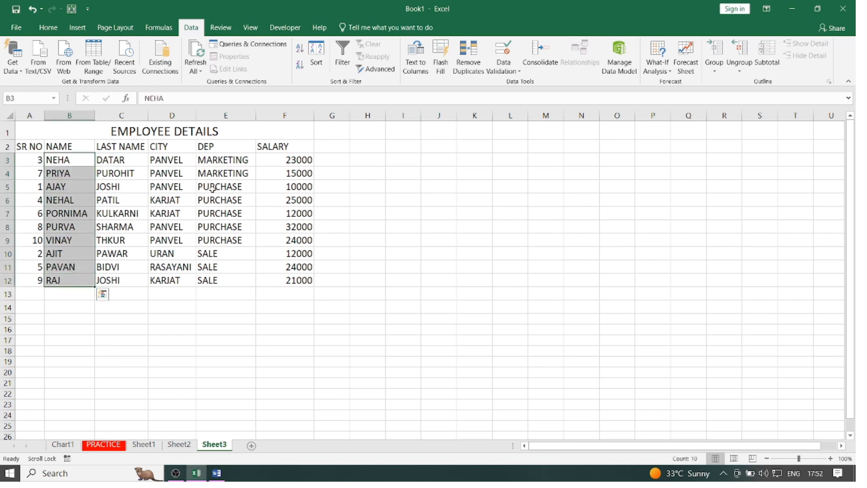
Step: Sort the full table by NAME A to Z, Z to A, then back to A to Z
{"action": "left_click", "coordinate": [299, 48]}
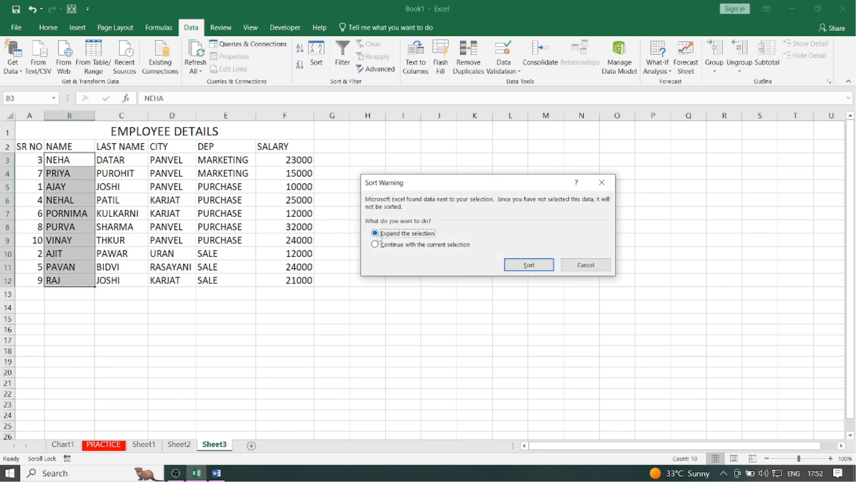
{"action": "left_click", "coordinate": [515, 267]}
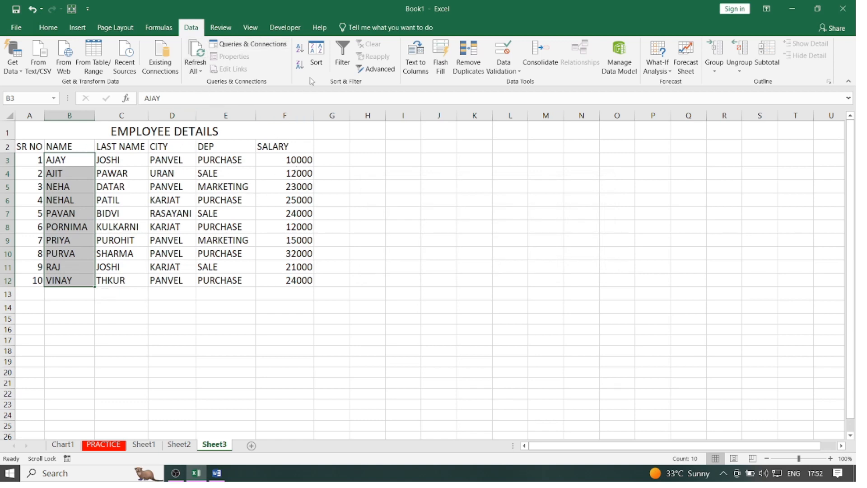
{"action": "left_click", "coordinate": [300, 65]}
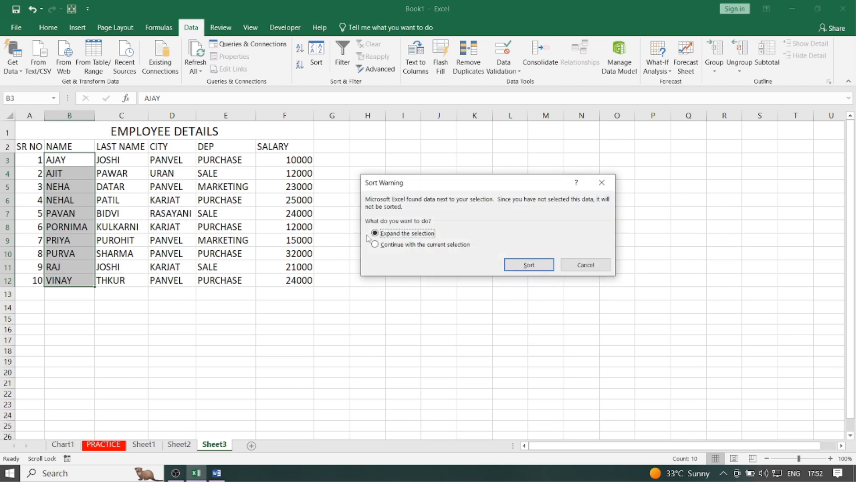
{"action": "left_click", "coordinate": [511, 269]}
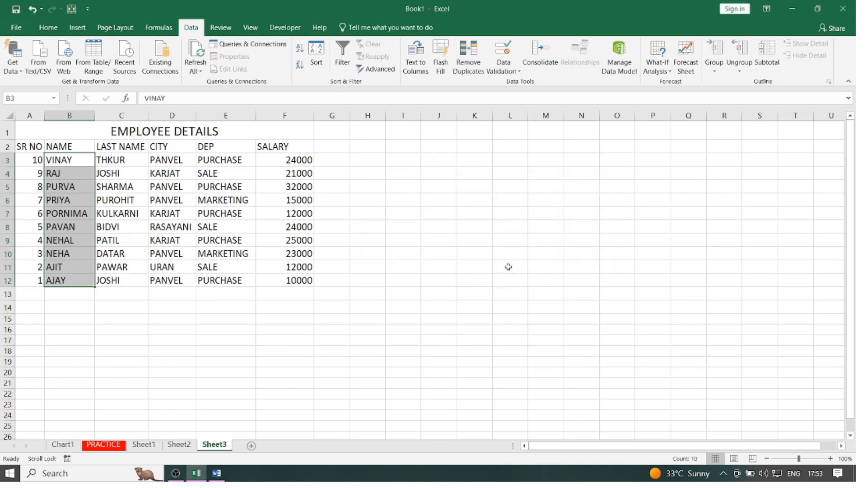
{"action": "left_click", "coordinate": [300, 49]}
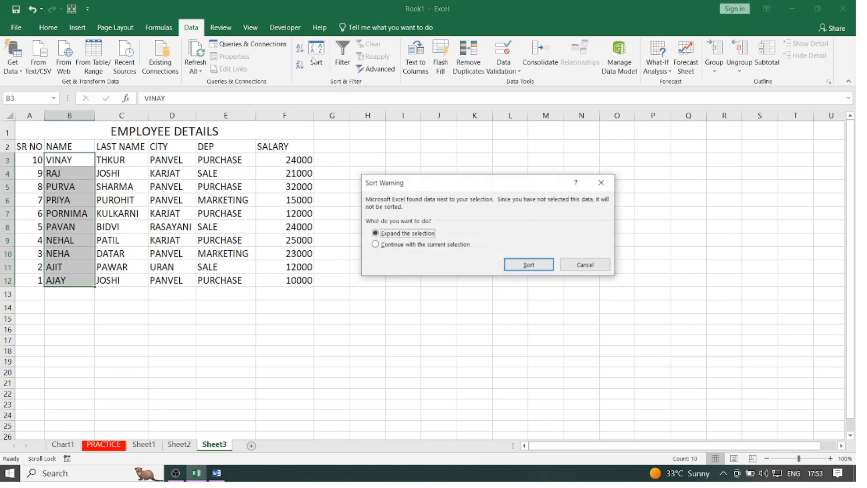
{"action": "left_click", "coordinate": [504, 267]}
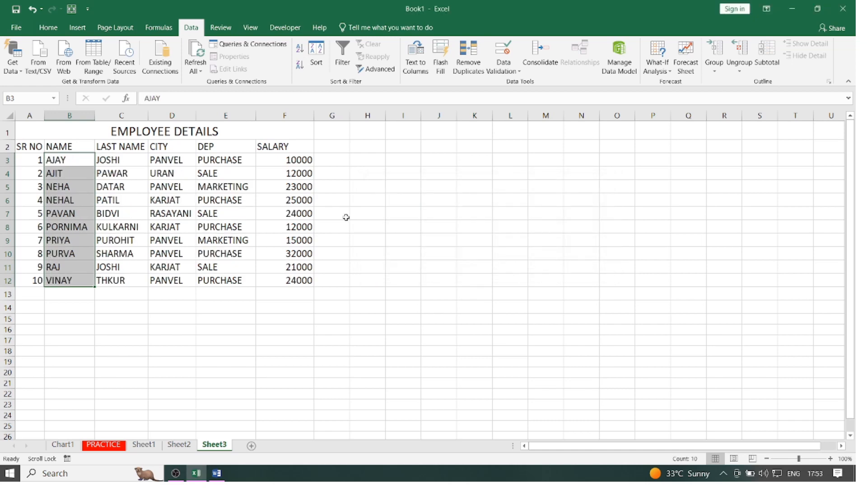
{"action": "left_click", "coordinate": [178, 147]}
{"action": "key", "text": "shift+Down"}
{"action": "key", "text": "shift+Down"}
{"action": "key", "text": "shift+Down"}
{"action": "key", "text": "shift+Down"}
{"action": "key", "text": "shift+Down"}
{"action": "key", "text": "shift+Down"}
{"action": "key", "text": "shift+Down"}
{"action": "key", "text": "shift+Down"}
{"action": "key", "text": "shift+Down"}
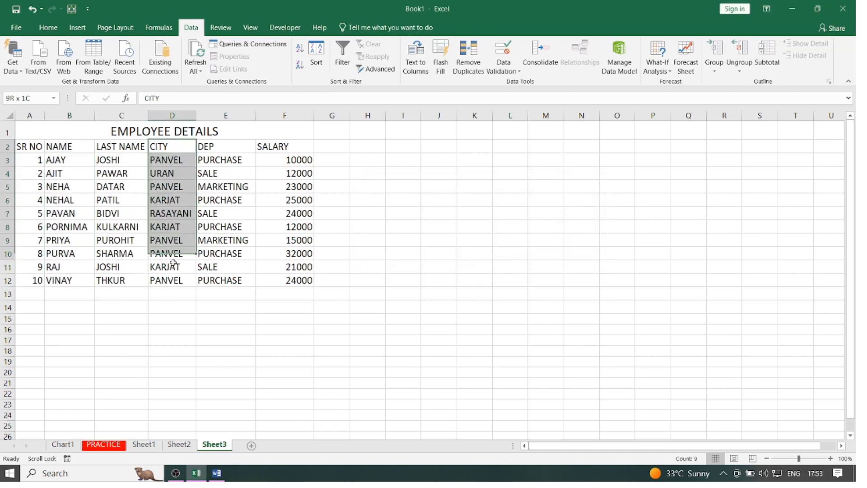
{"action": "left_click_drag", "start_coordinate": [230, 262], "coordinate": [229, 282]}
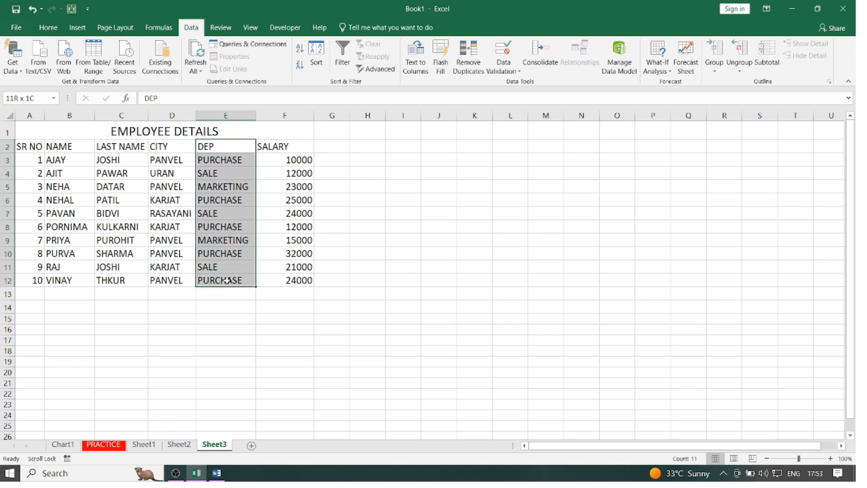
{"action": "left_click", "coordinate": [343, 57]}
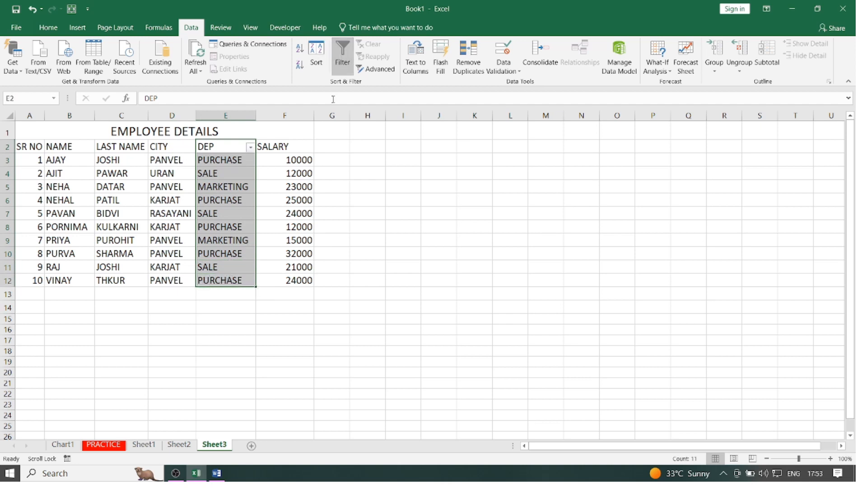
{"action": "left_click", "coordinate": [250, 147]}
{"action": "left_click", "coordinate": [152, 257]}
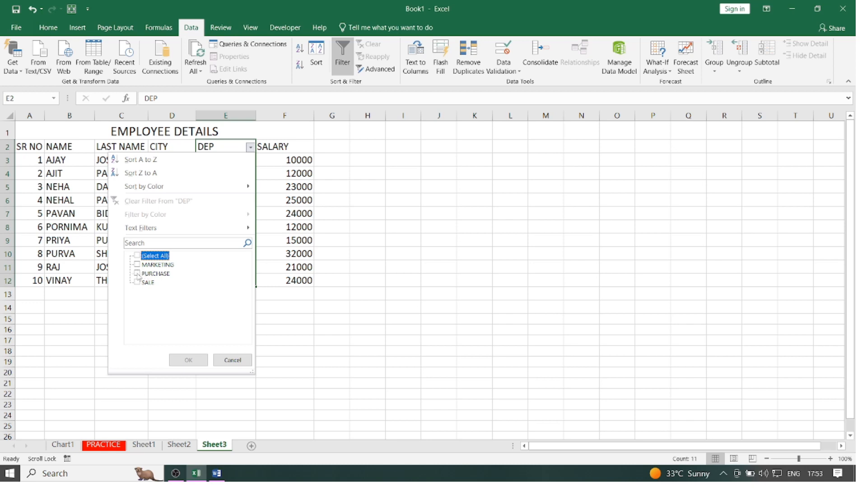
{"action": "left_click", "coordinate": [137, 273]}
{"action": "left_click", "coordinate": [188, 360]}
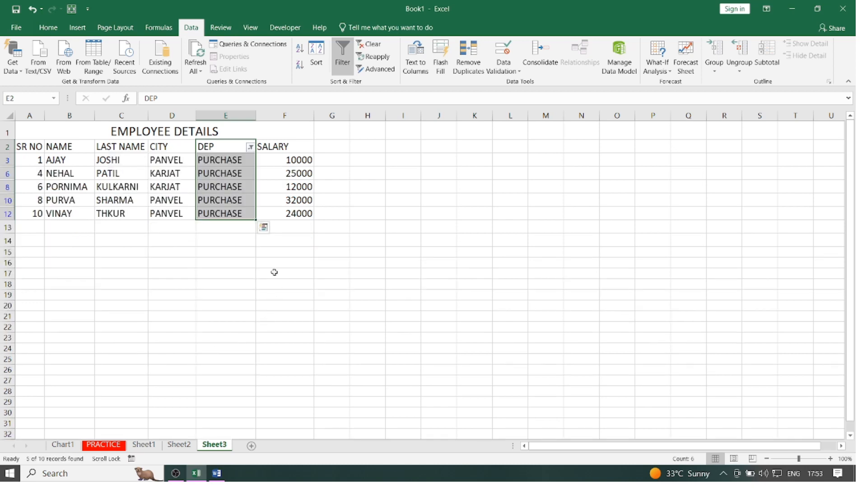
{"action": "left_click", "coordinate": [344, 65]}
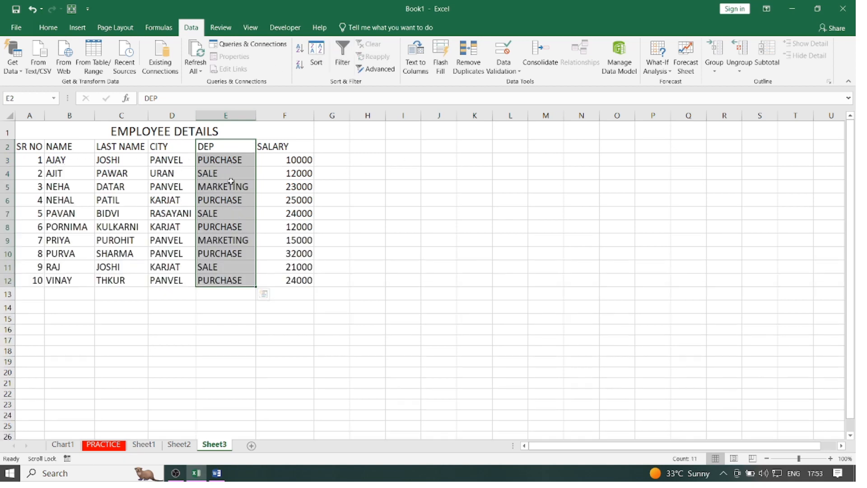
{"action": "left_click_drag", "start_coordinate": [226, 160], "coordinate": [226, 280]}
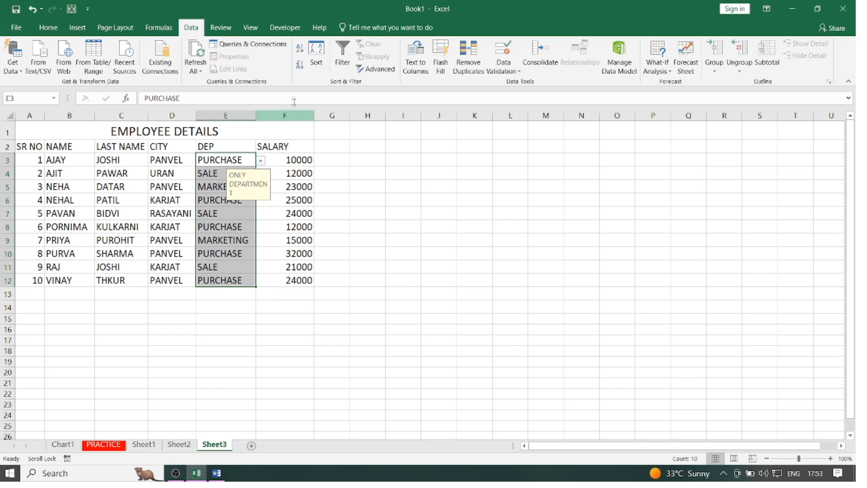
Step: Sort the full table by DEP A to Z, expanding the selection to whole rows
{"action": "left_click", "coordinate": [299, 48]}
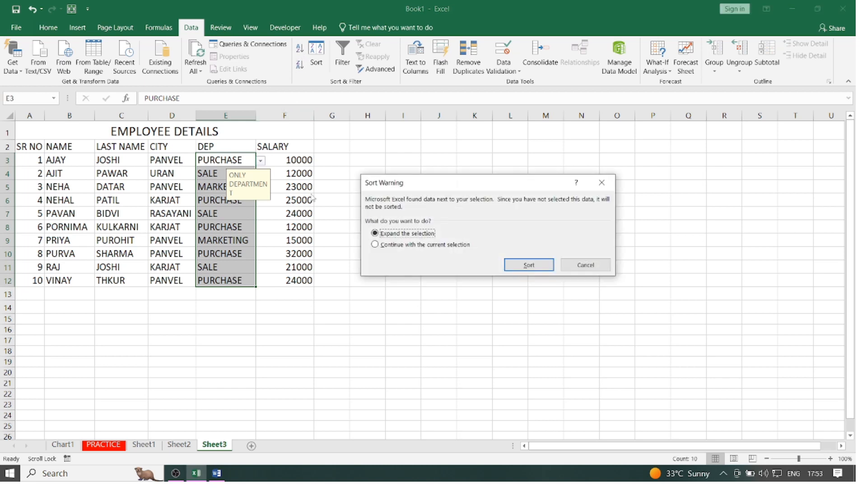
{"action": "left_click", "coordinate": [528, 265]}
{"action": "left_click_drag", "start_coordinate": [404, 198], "coordinate": [404, 233]}
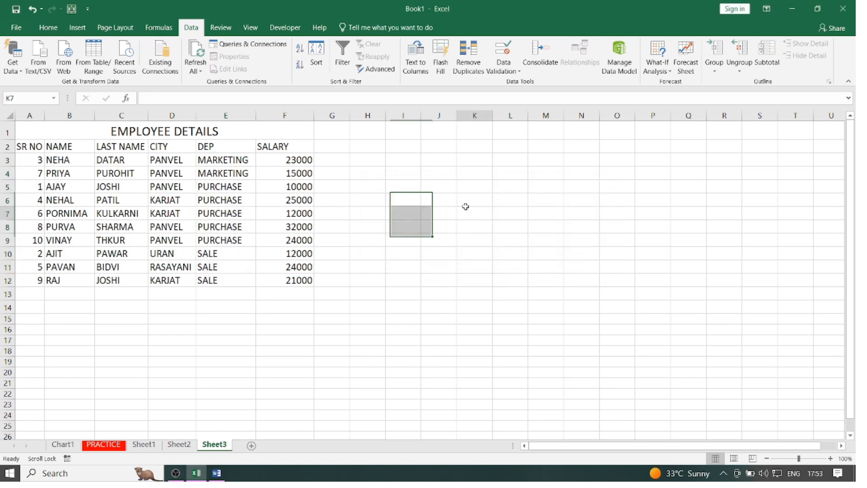
{"action": "left_click", "coordinate": [472, 212]}
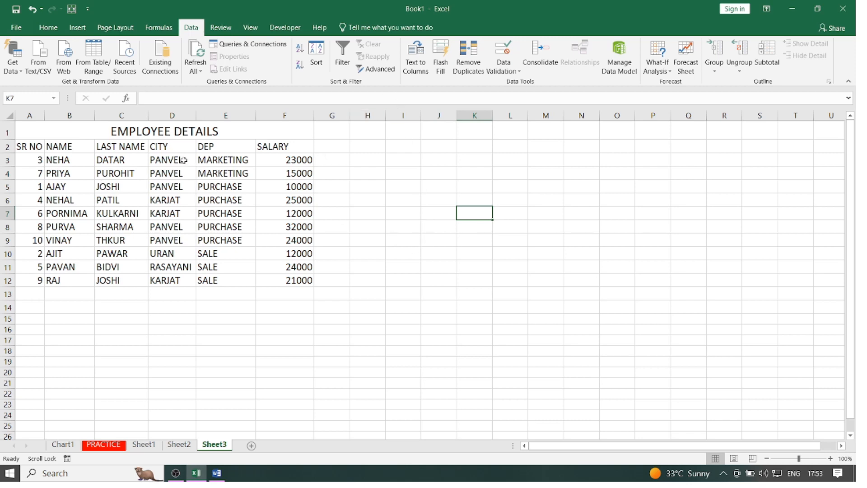
{"action": "left_click_drag", "start_coordinate": [183, 159], "coordinate": [165, 280]}
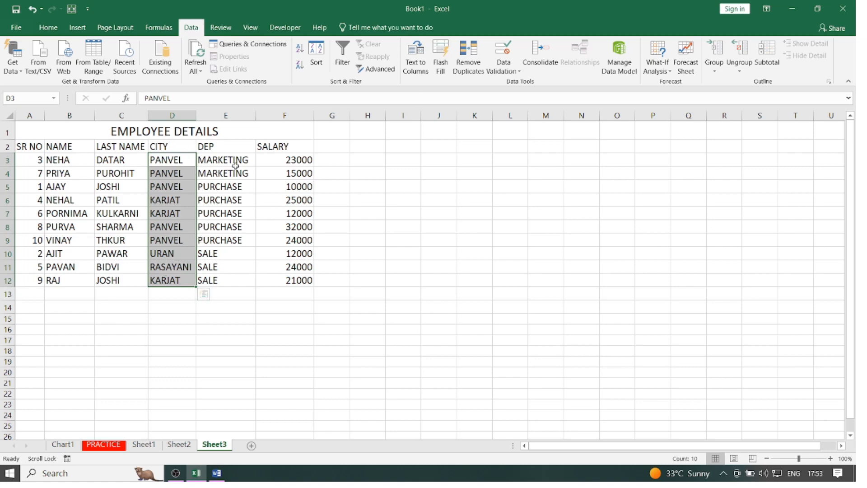
{"action": "left_click", "coordinate": [468, 64]}
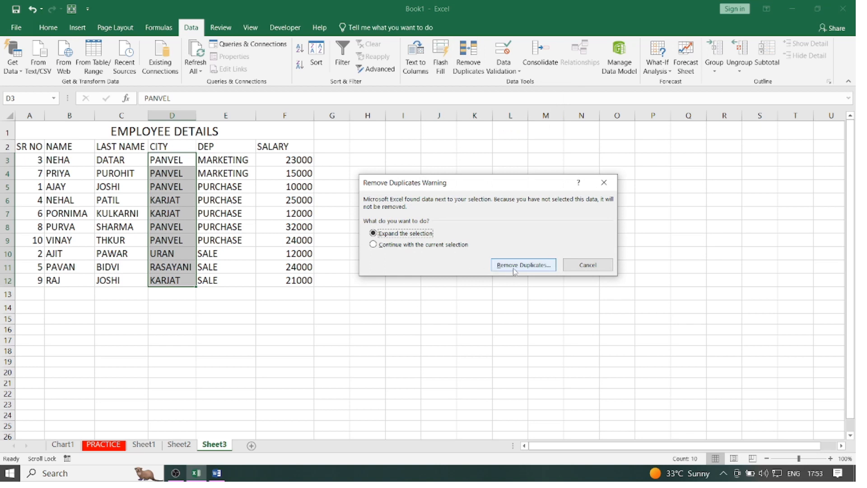
{"action": "left_click", "coordinate": [517, 265]}
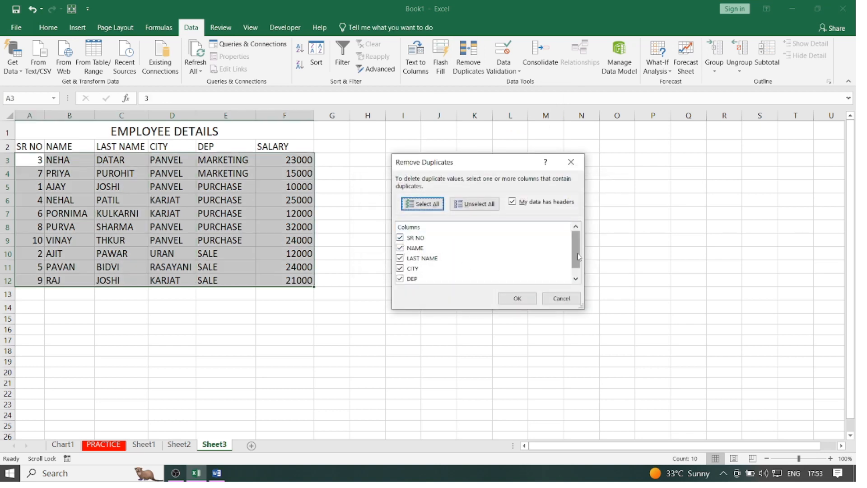
{"action": "left_click_drag", "start_coordinate": [577, 258], "coordinate": [578, 266]}
{"action": "left_click", "coordinate": [555, 298]}
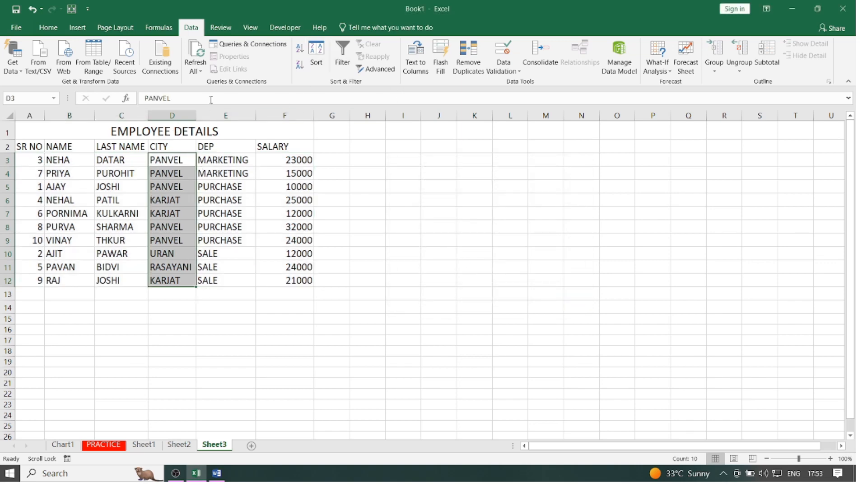
{"action": "left_click_drag", "start_coordinate": [175, 147], "coordinate": [169, 277]}
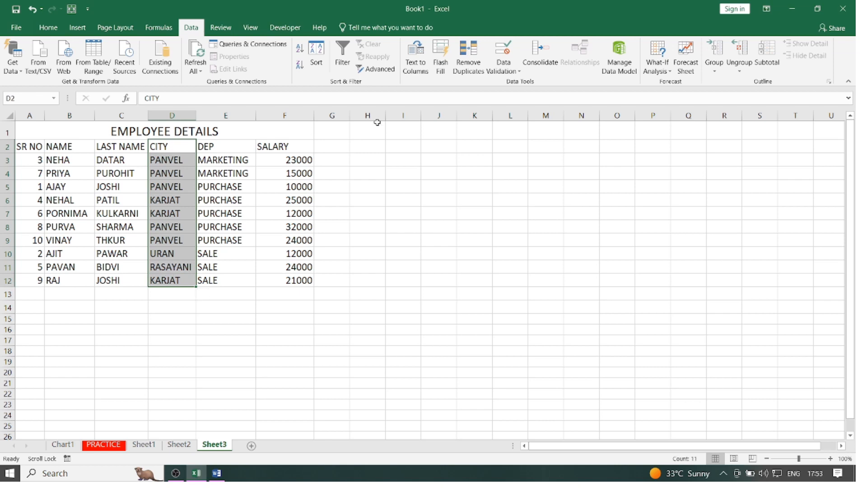
{"action": "left_click", "coordinate": [463, 65]}
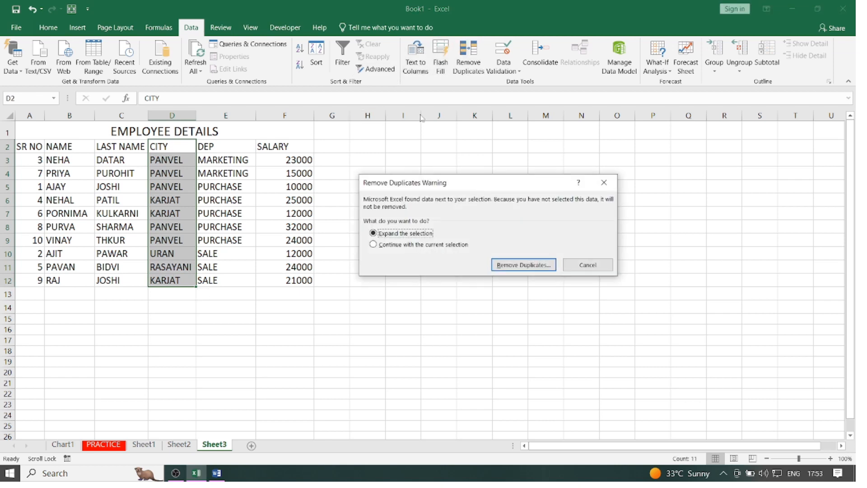
{"action": "left_click", "coordinate": [516, 265]}
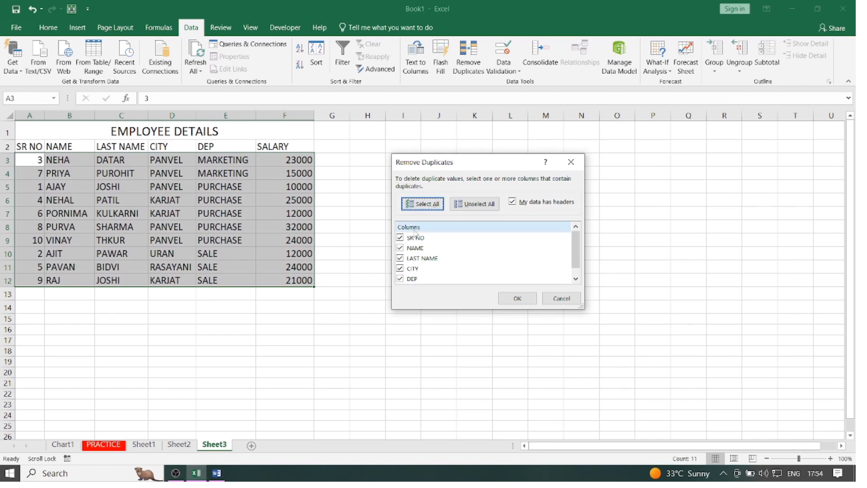
{"action": "scroll", "coordinate": [400, 240], "scroll_direction": "down", "scroll_amount": 1}
{"action": "left_click", "coordinate": [400, 238]}
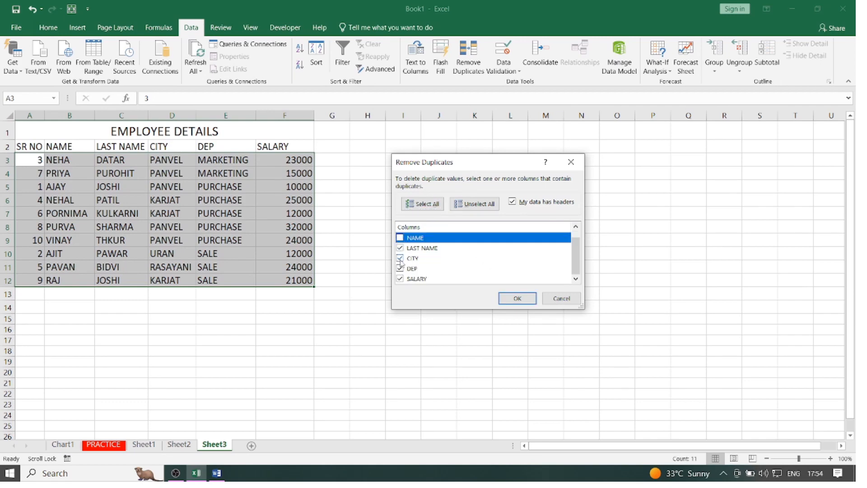
{"action": "left_click", "coordinate": [400, 248]}
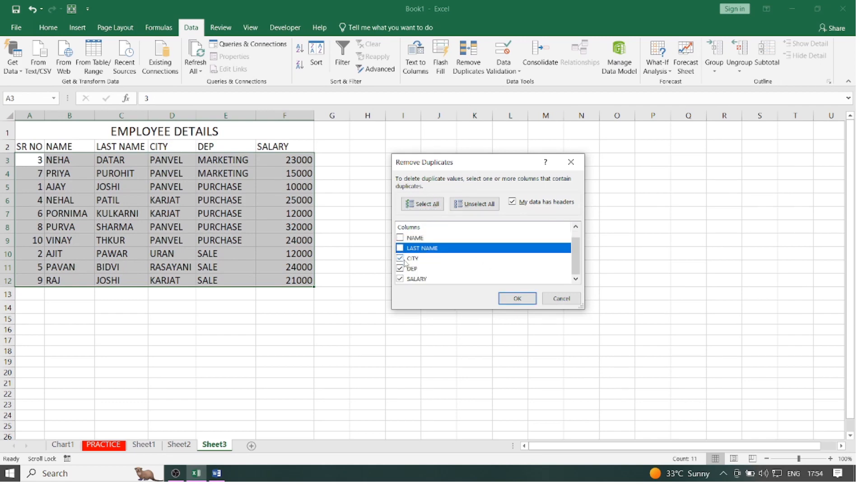
{"action": "left_click", "coordinate": [399, 258]}
{"action": "left_click", "coordinate": [400, 268]}
{"action": "left_click", "coordinate": [399, 258]}
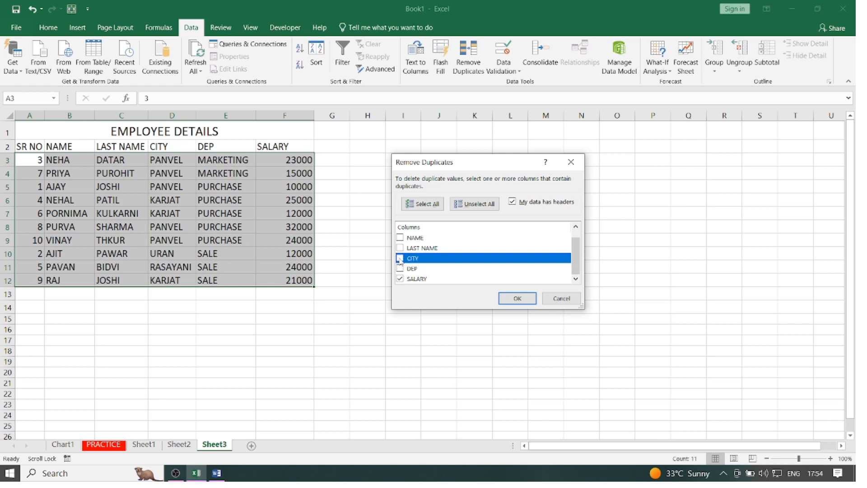
{"action": "left_click", "coordinate": [399, 258]}
{"action": "left_click", "coordinate": [399, 279]}
{"action": "left_click", "coordinate": [518, 299]}
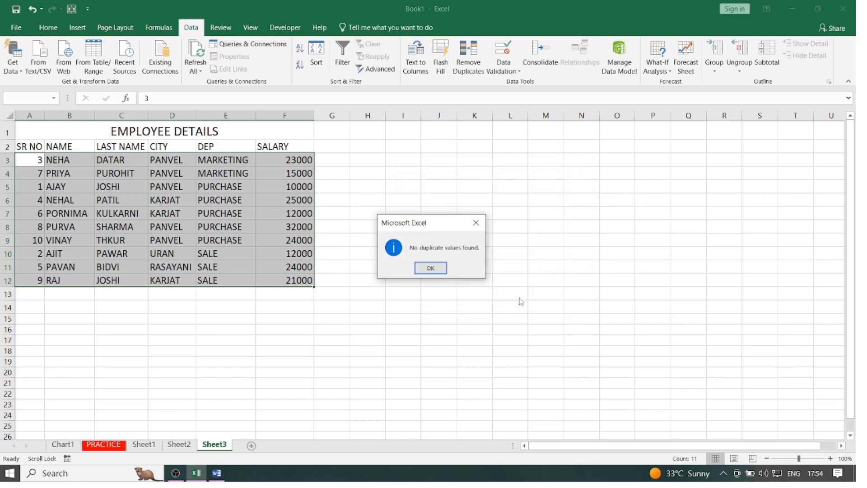
{"action": "left_click", "coordinate": [431, 268]}
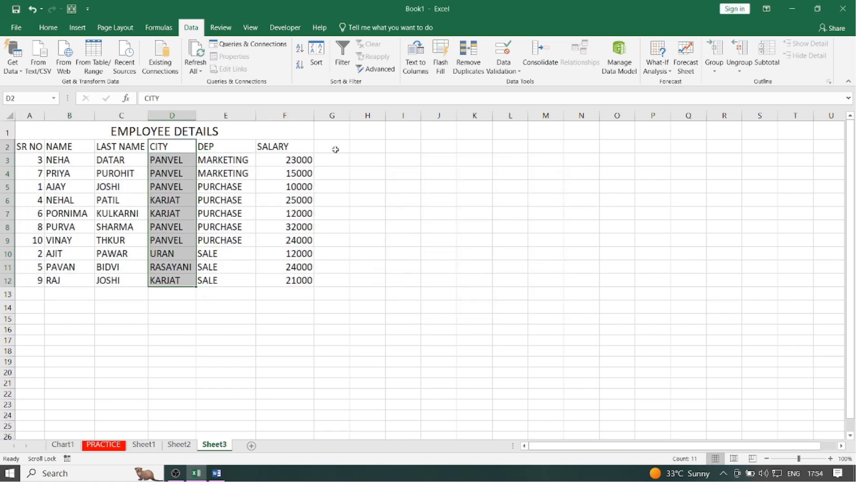
Step: Remove duplicates from the CITY column only, then undo the removal
{"action": "left_click", "coordinate": [465, 63]}
{"action": "left_click", "coordinate": [374, 245]}
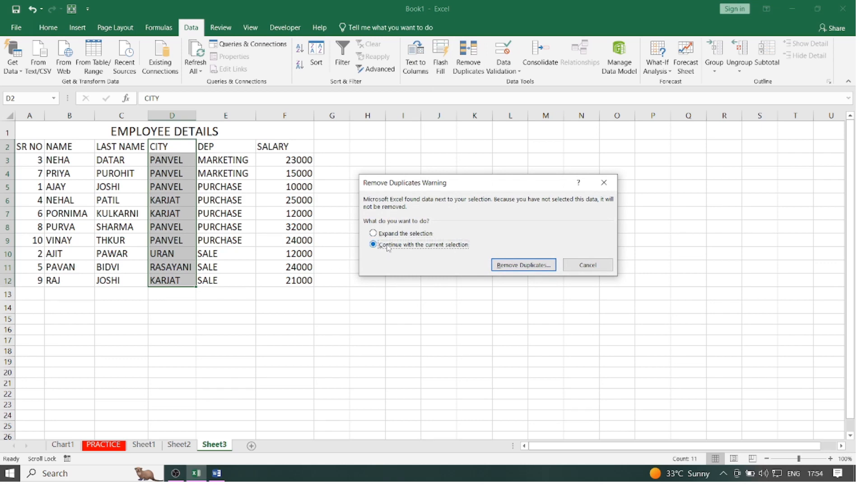
{"action": "left_click", "coordinate": [524, 265]}
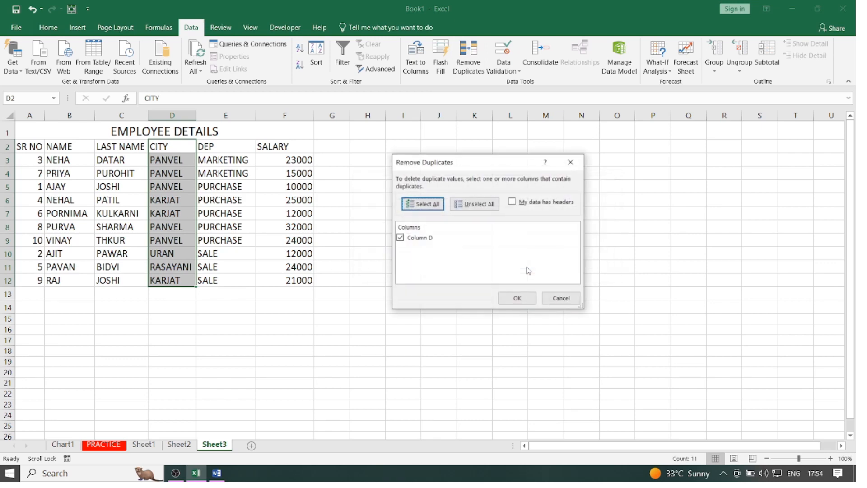
{"action": "left_click", "coordinate": [522, 298]}
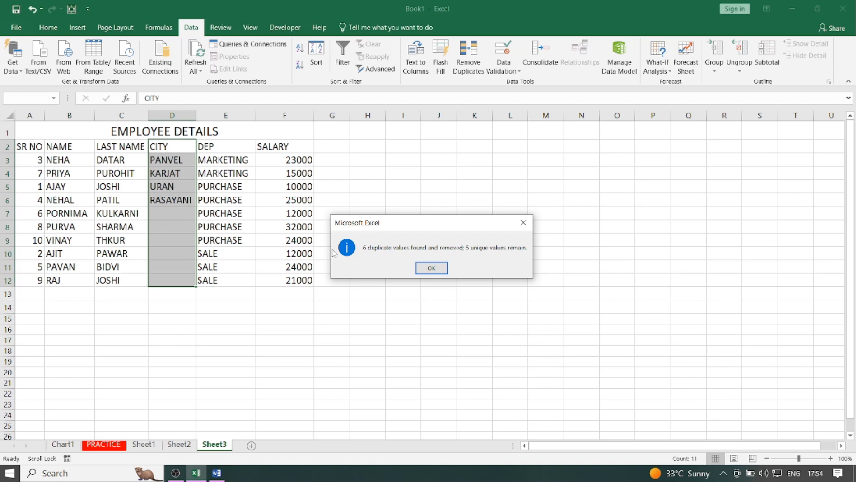
{"action": "left_click", "coordinate": [432, 268]}
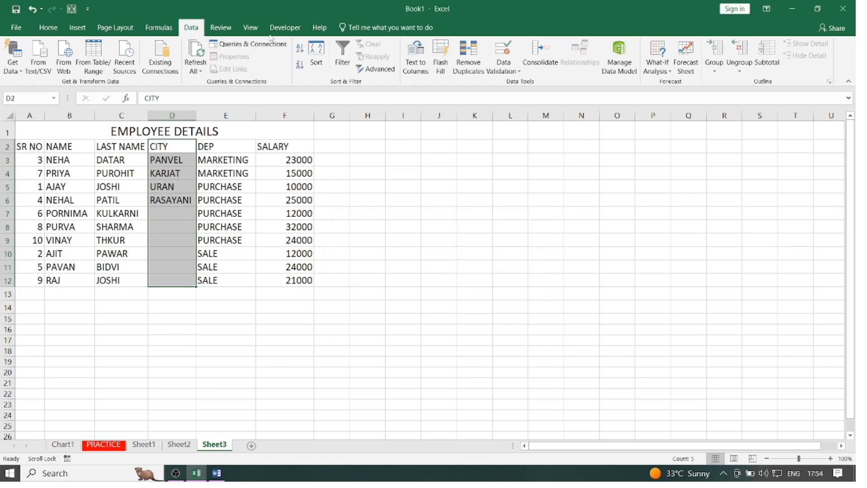
{"action": "left_click", "coordinate": [37, 16]}
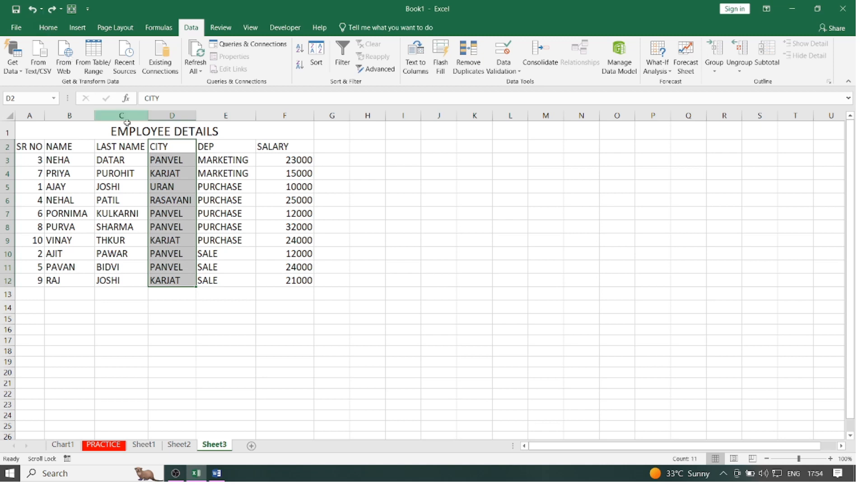
Step: Repeat the CITY-only duplicate removal with the current selection, and undo it again
{"action": "left_click", "coordinate": [467, 66]}
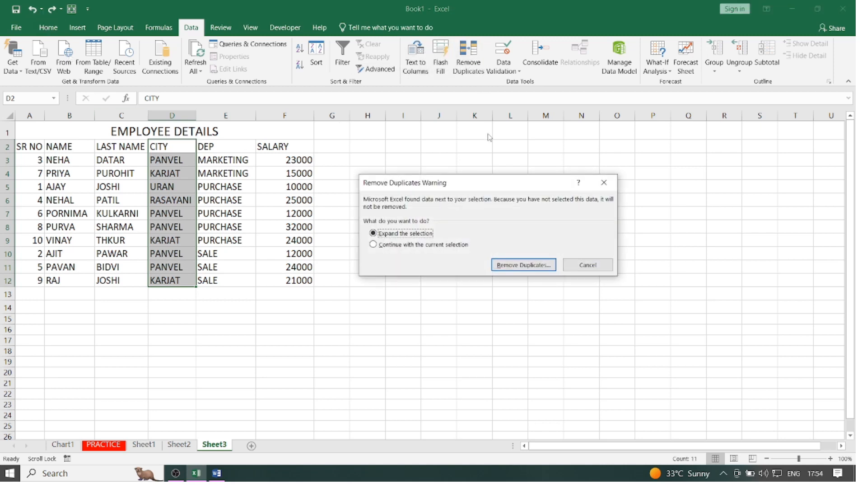
{"action": "left_click", "coordinate": [391, 244]}
{"action": "left_click", "coordinate": [526, 268]}
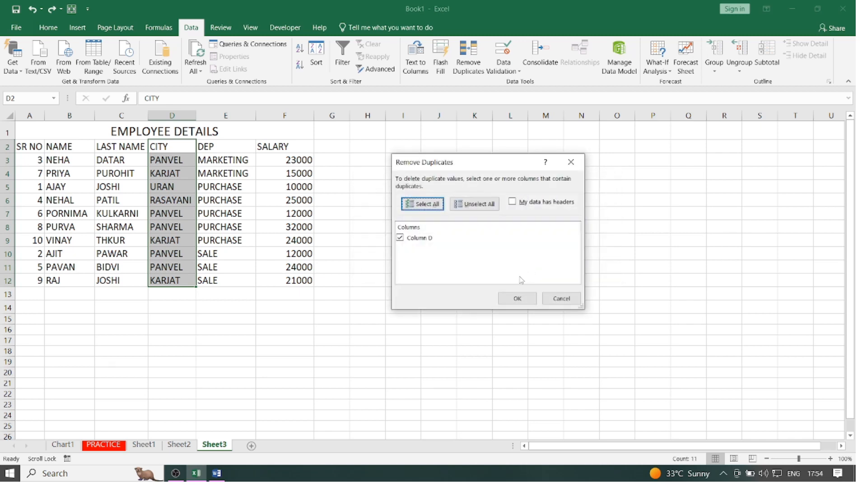
{"action": "left_click", "coordinate": [517, 298]}
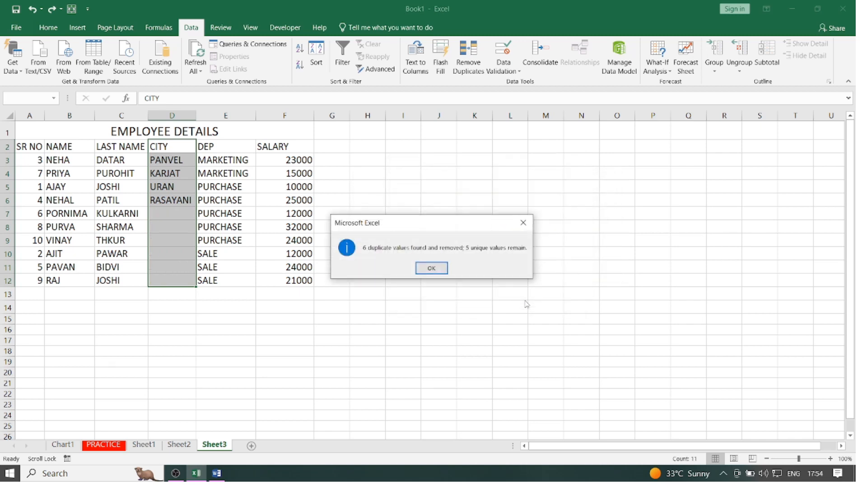
{"action": "left_click", "coordinate": [431, 268]}
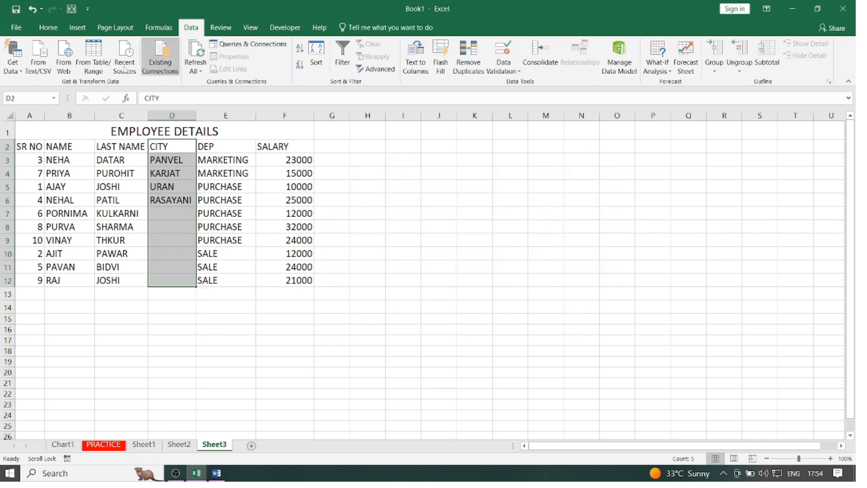
{"action": "left_click", "coordinate": [32, 9]}
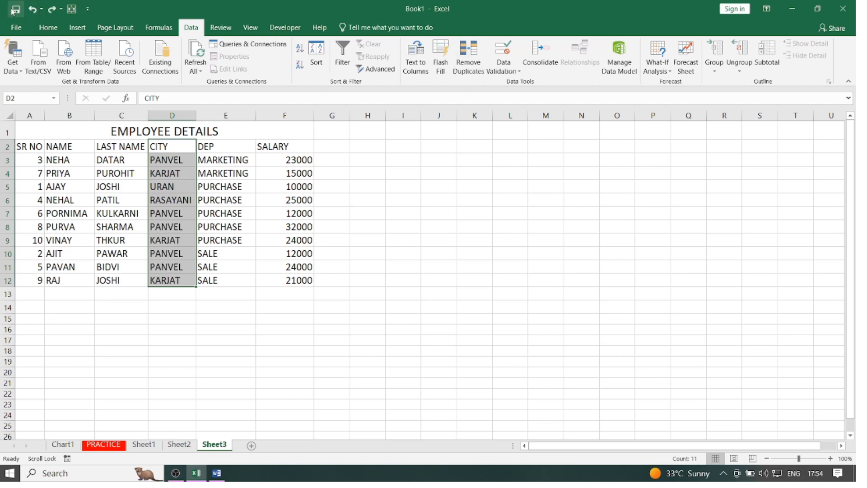
{"action": "left_click", "coordinate": [426, 228]}
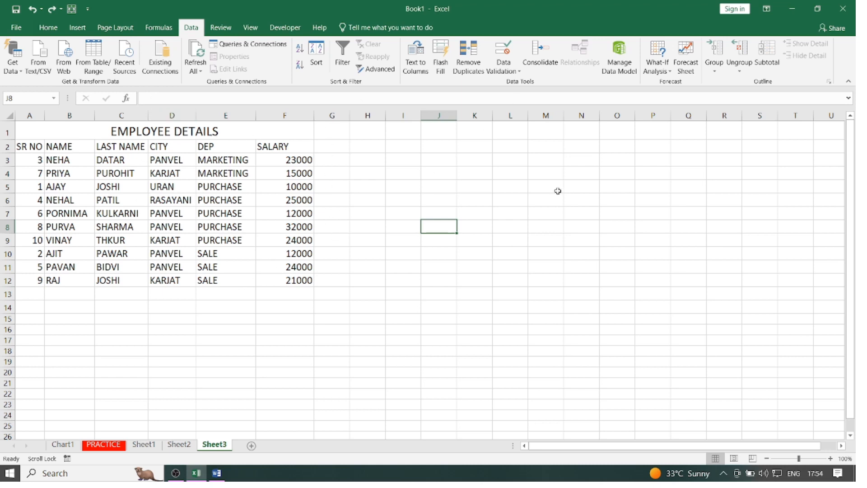
Step: Give M5:M14 a List validation with source ABSENT,PRESENT,LEAVE
{"action": "left_click_drag", "start_coordinate": [558, 191], "coordinate": [562, 312]}
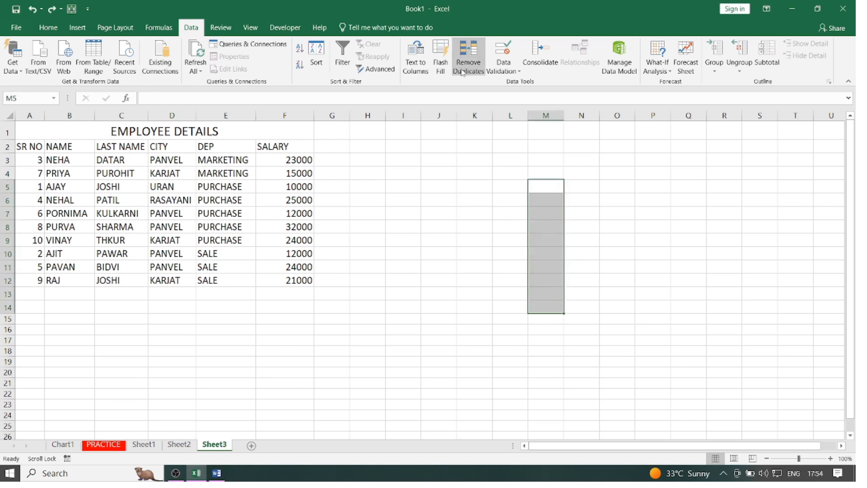
{"action": "left_click", "coordinate": [519, 71]}
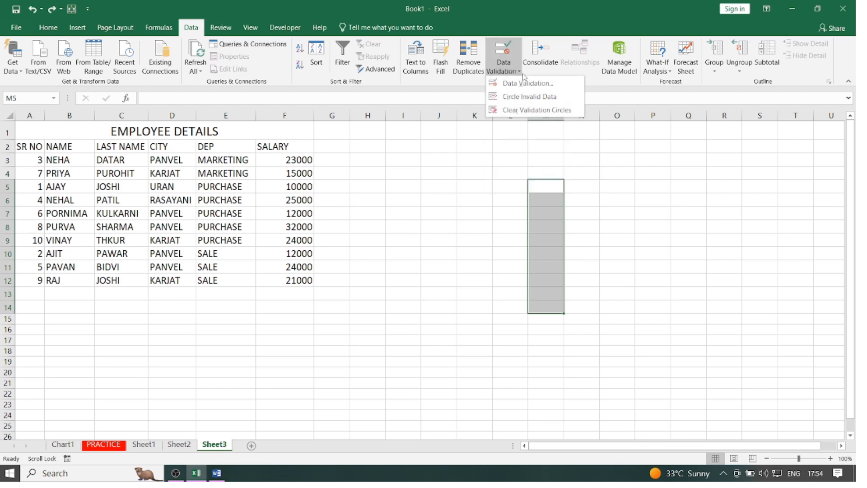
{"action": "left_click", "coordinate": [520, 82]}
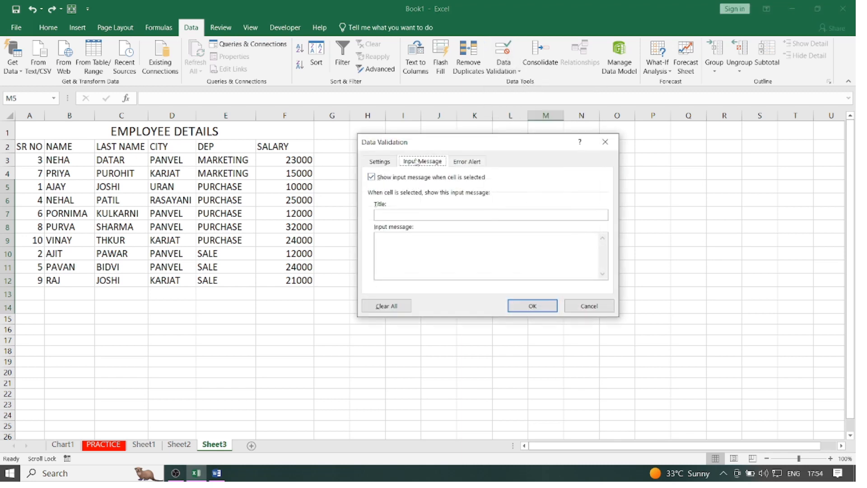
{"action": "left_click", "coordinate": [382, 162]}
{"action": "left_click", "coordinate": [451, 200]}
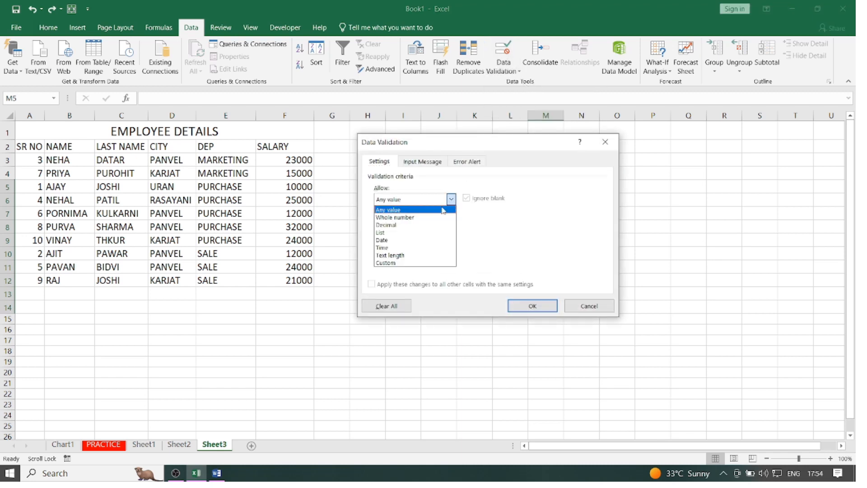
{"action": "left_click", "coordinate": [409, 233]}
{"action": "left_click", "coordinate": [398, 246]}
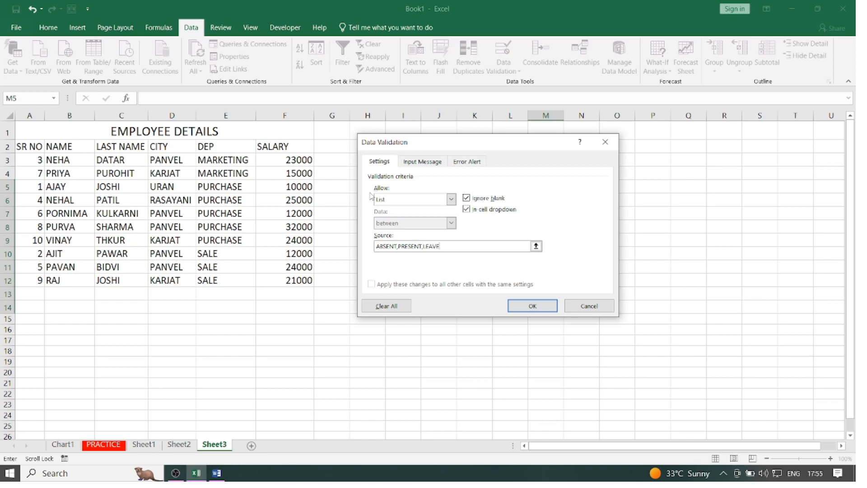
{"action": "left_click", "coordinate": [532, 306]}
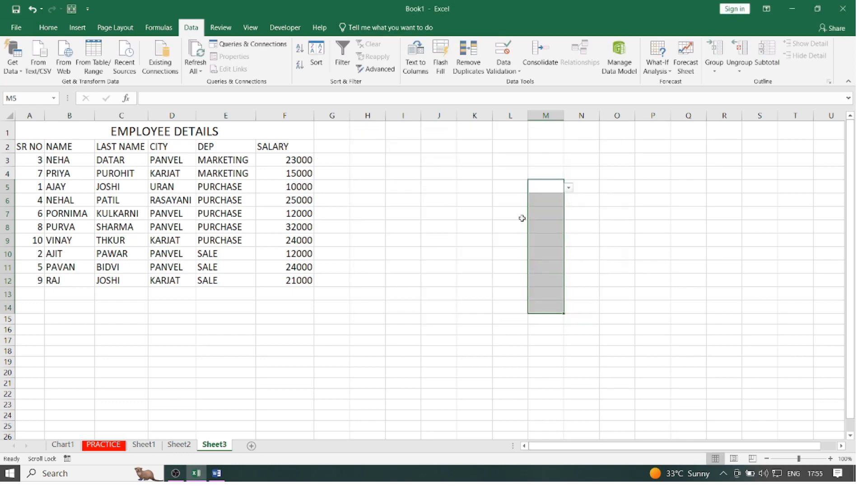
Step: Pick ABSENT, PRESENT and LEAVE from the dropdowns in M5, M6 and M7
{"action": "left_click", "coordinate": [569, 188]}
{"action": "left_click", "coordinate": [564, 198]}
{"action": "key", "text": "Down"}
{"action": "left_click", "coordinate": [569, 201]}
{"action": "left_click", "coordinate": [551, 215]}
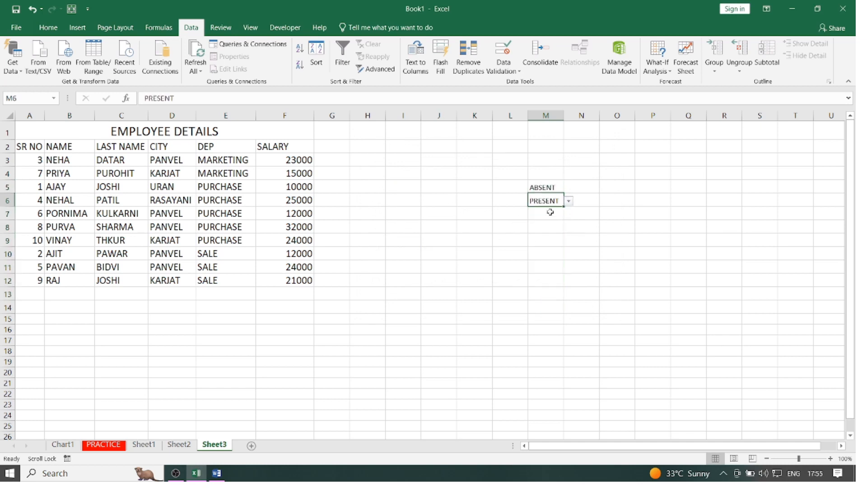
{"action": "key", "text": "Down"}
{"action": "left_click", "coordinate": [569, 215]}
{"action": "left_click", "coordinate": [541, 239]}
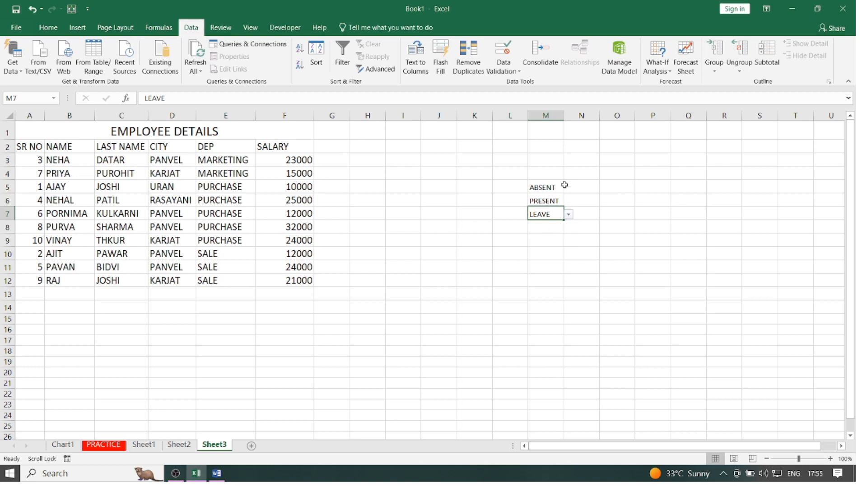
Step: Clear All on M5:M9, wiping the entries and their dropdown validation
{"action": "left_click_drag", "start_coordinate": [550, 180], "coordinate": [551, 241]}
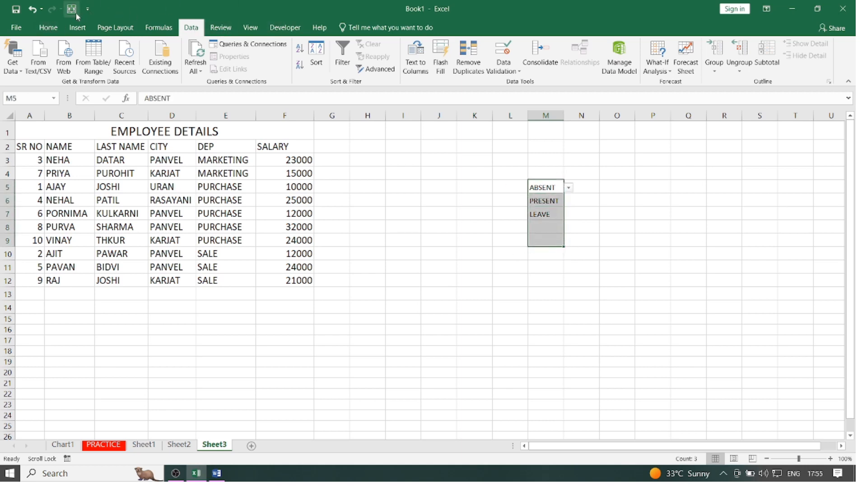
{"action": "left_click", "coordinate": [505, 69]}
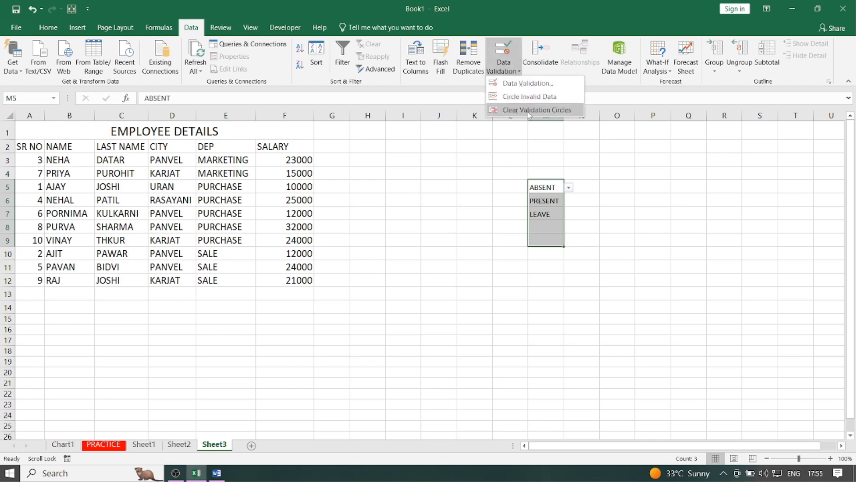
{"action": "left_click", "coordinate": [530, 110]}
{"action": "left_click", "coordinate": [504, 66]}
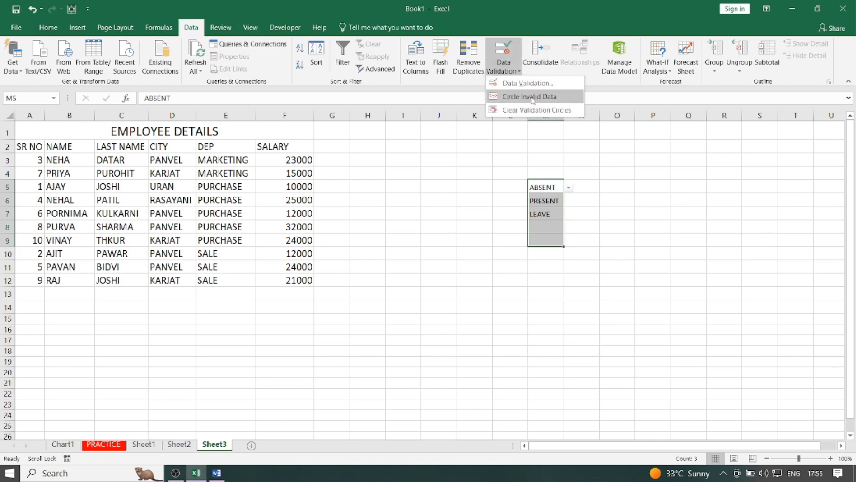
{"action": "left_click", "coordinate": [511, 68]}
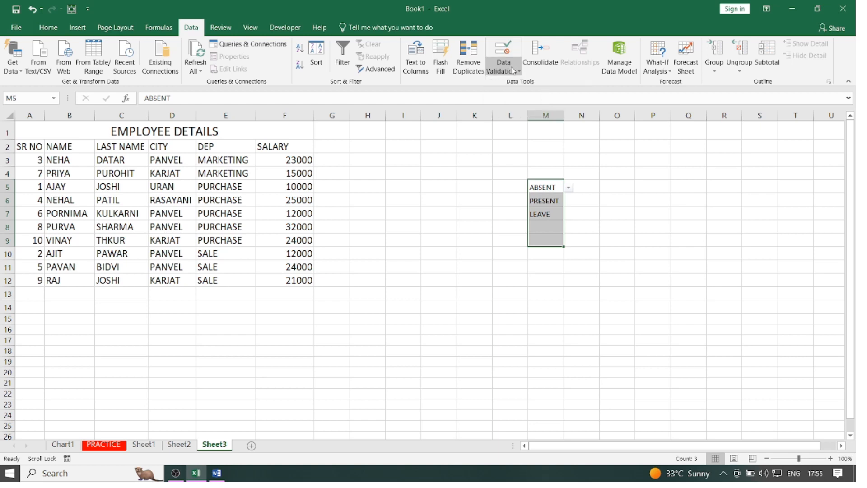
{"action": "left_click", "coordinate": [48, 27]}
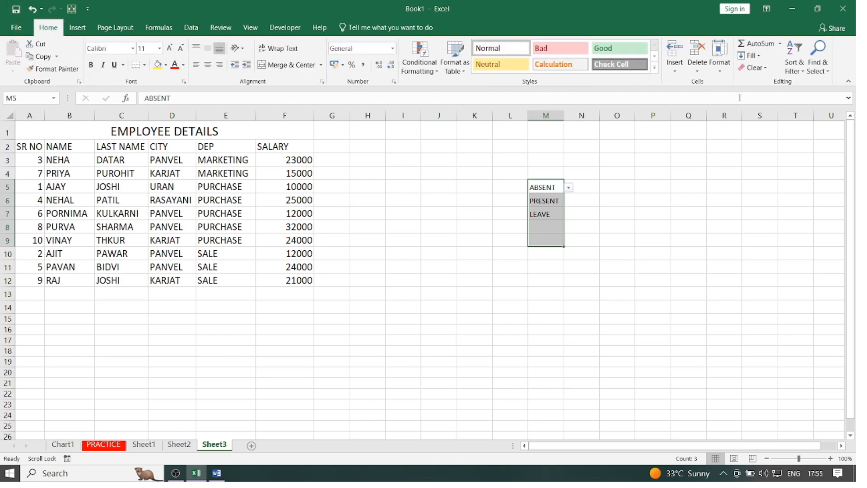
{"action": "left_click", "coordinate": [753, 67]}
{"action": "left_click", "coordinate": [759, 87]}
{"action": "left_click", "coordinate": [680, 184]}
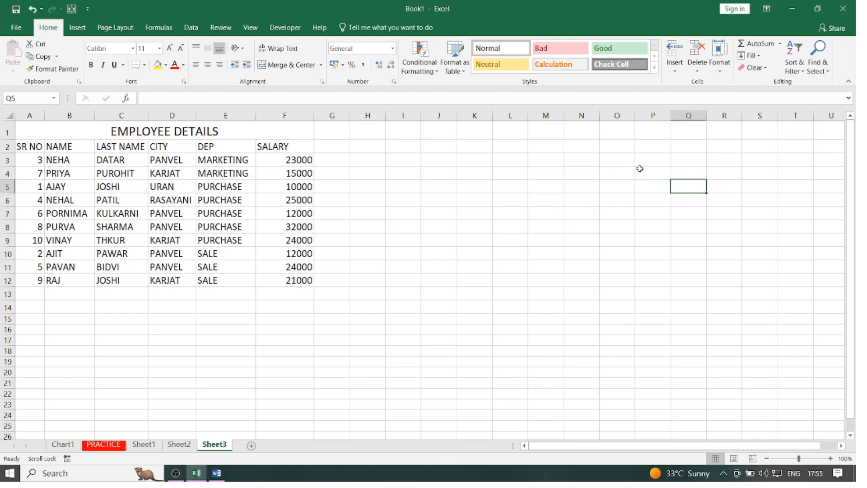
{"action": "left_click", "coordinate": [191, 27]}
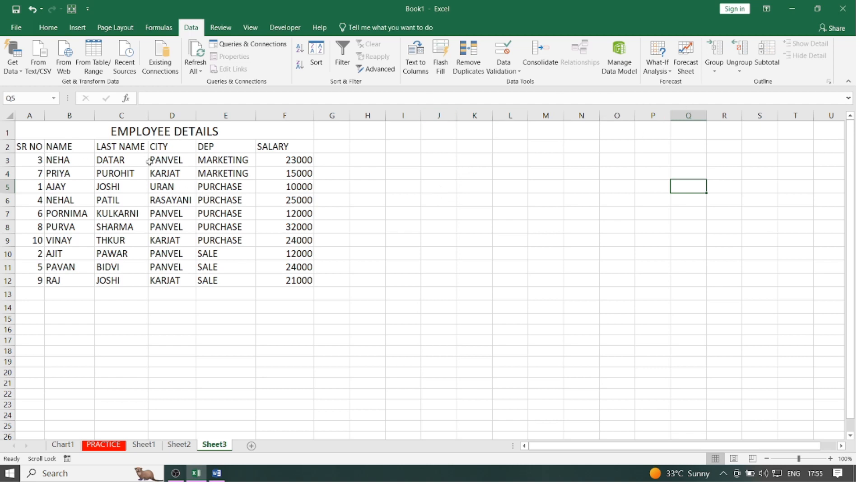
Step: View the DEP cells' ONLY DEPARTMENT input message, then select the table A2:F12
{"action": "left_click_drag", "start_coordinate": [212, 161], "coordinate": [211, 280]}
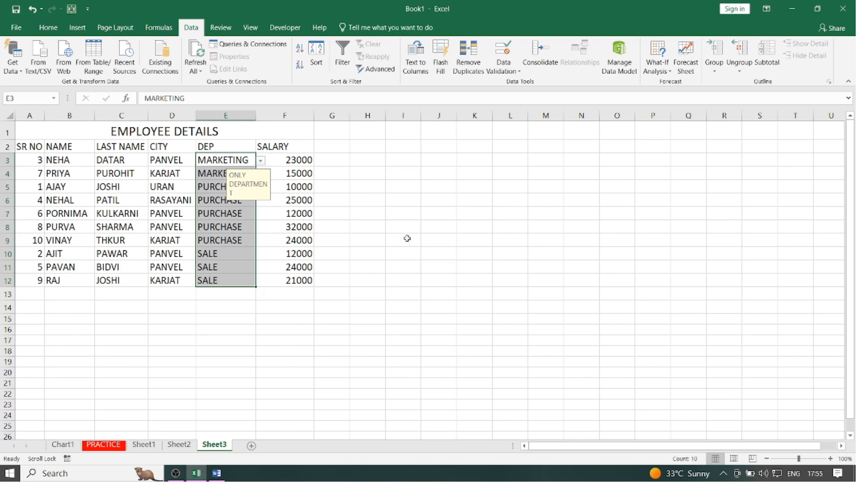
{"action": "left_click", "coordinate": [391, 228]}
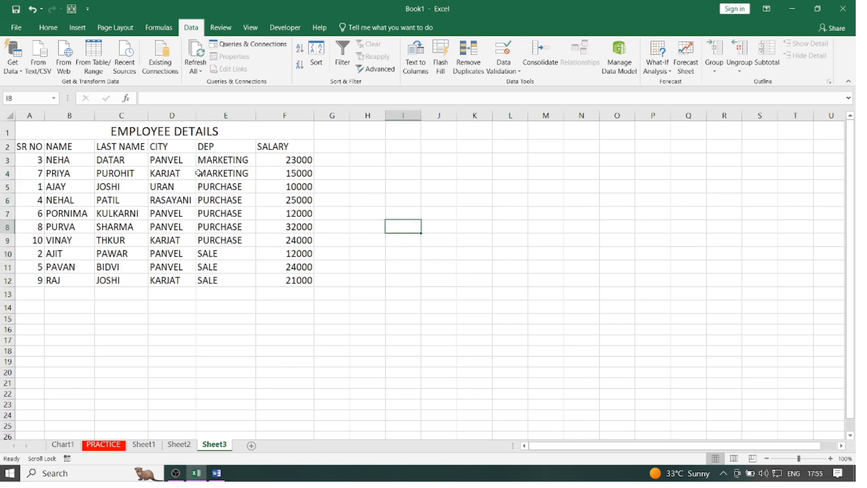
{"action": "left_click_drag", "start_coordinate": [39, 146], "coordinate": [307, 283]}
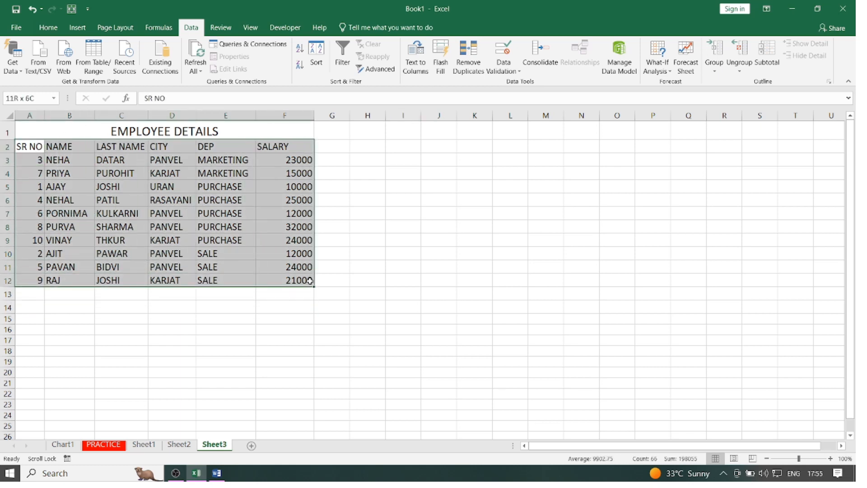
Step: Add Sum of SALARY subtotals at each change in DEP, giving a 198000 Grand Total
{"action": "left_click", "coordinate": [777, 56]}
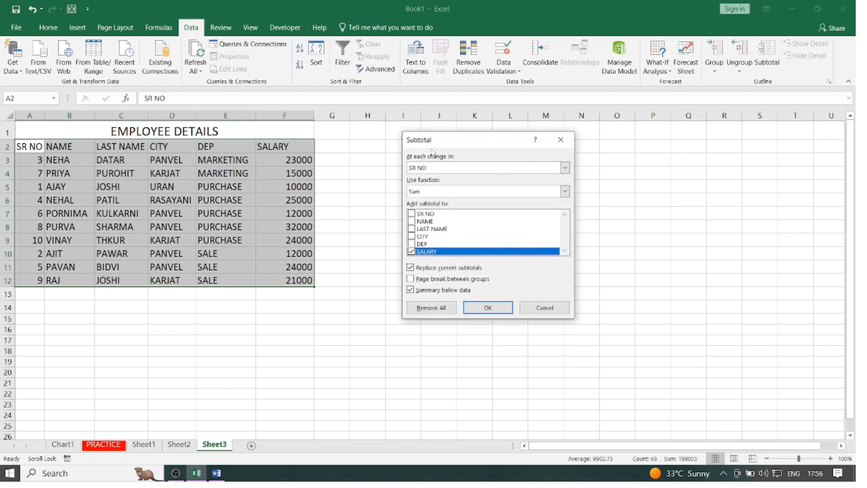
{"action": "left_click", "coordinate": [565, 168]}
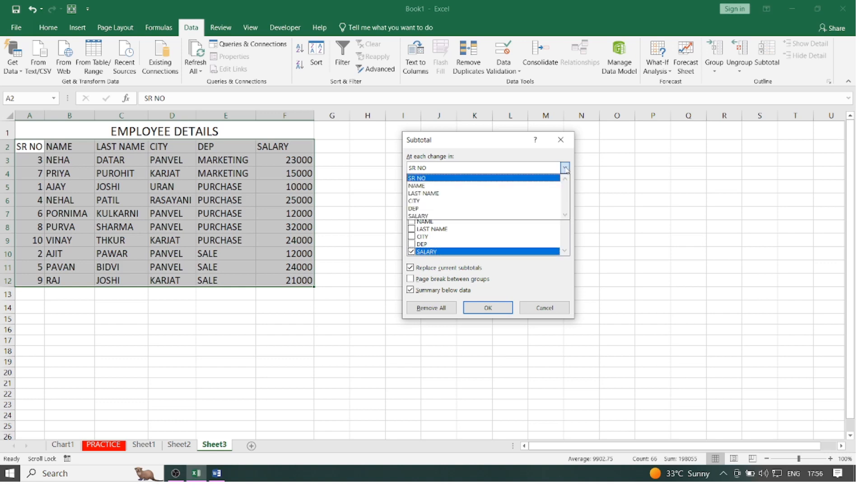
{"action": "left_click", "coordinate": [419, 208]}
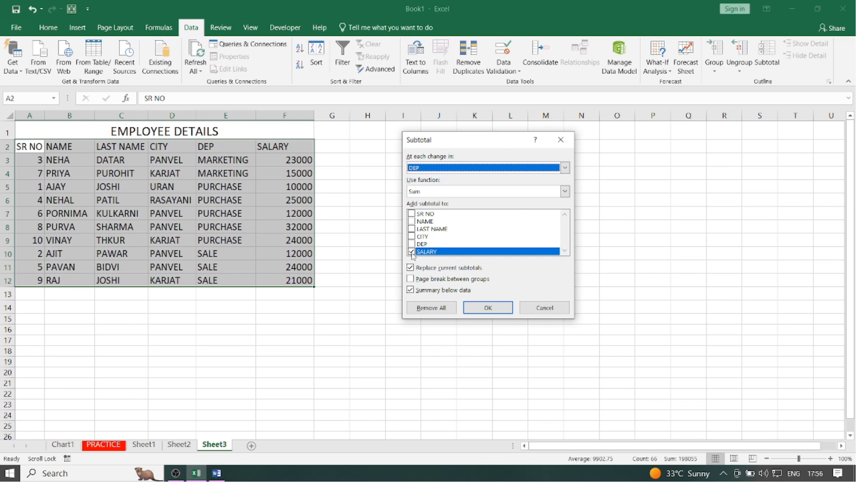
{"action": "left_click", "coordinate": [479, 309]}
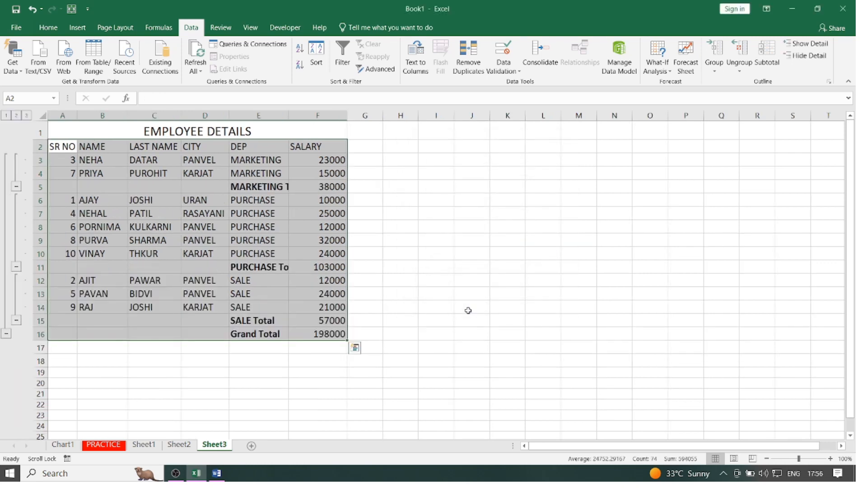
{"action": "left_click", "coordinate": [16, 186]}
{"action": "left_click", "coordinate": [16, 191]}
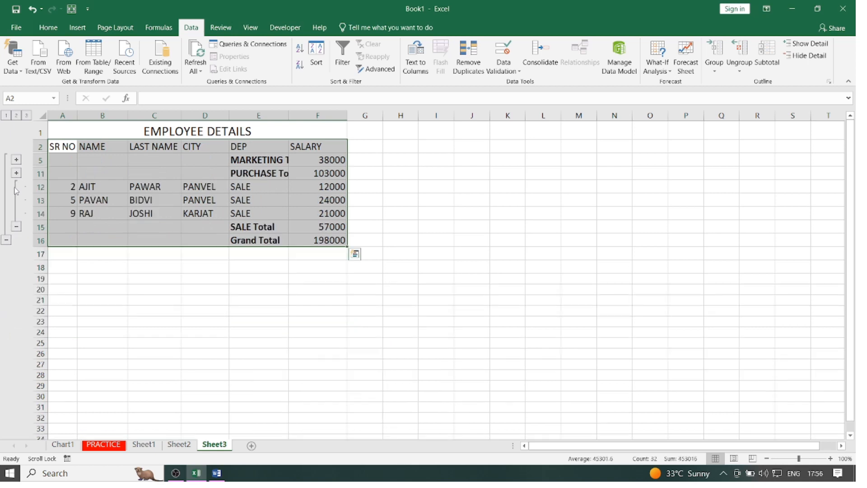
{"action": "left_click", "coordinate": [17, 227]}
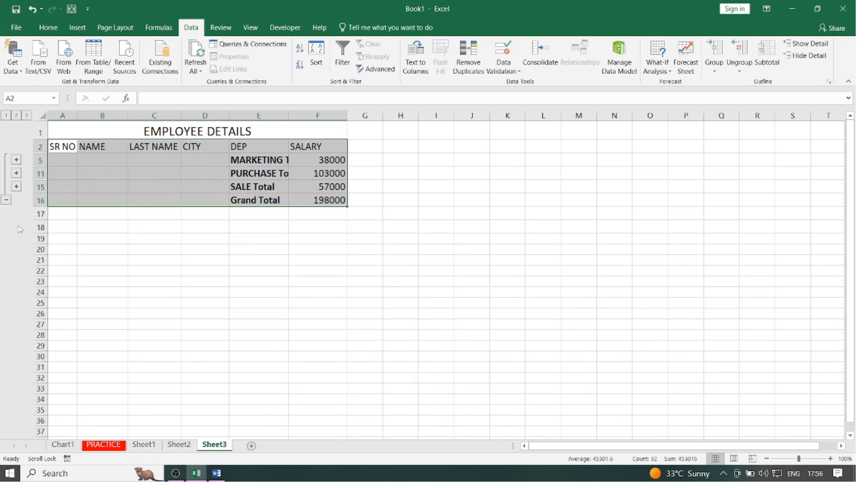
{"action": "left_click", "coordinate": [16, 160]}
{"action": "left_click", "coordinate": [17, 200]}
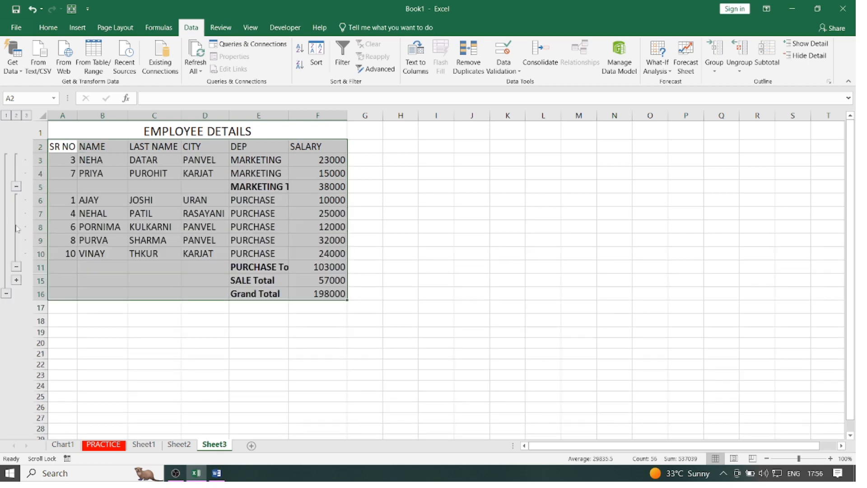
{"action": "left_click", "coordinate": [17, 280]}
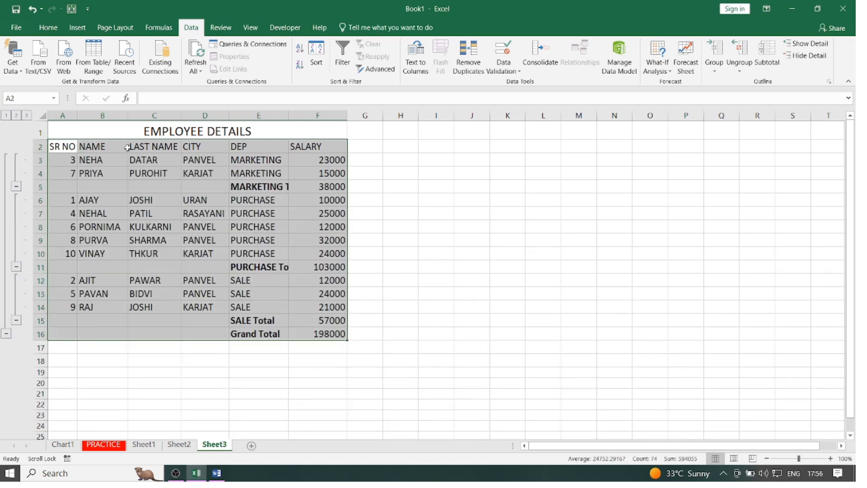
{"action": "left_click", "coordinate": [6, 116]}
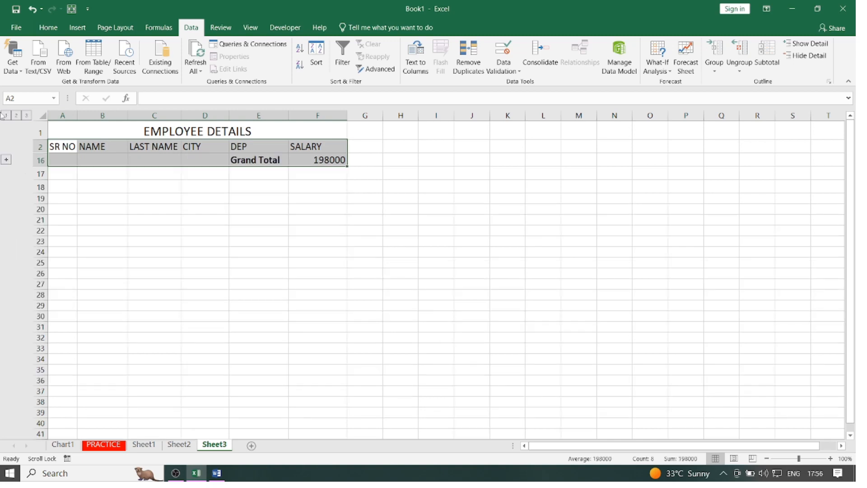
{"action": "left_click", "coordinate": [17, 116]}
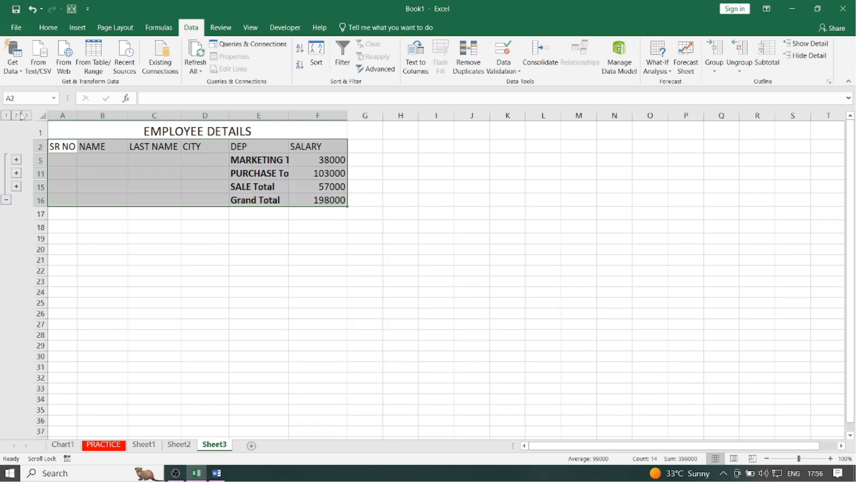
{"action": "left_click", "coordinate": [26, 115]}
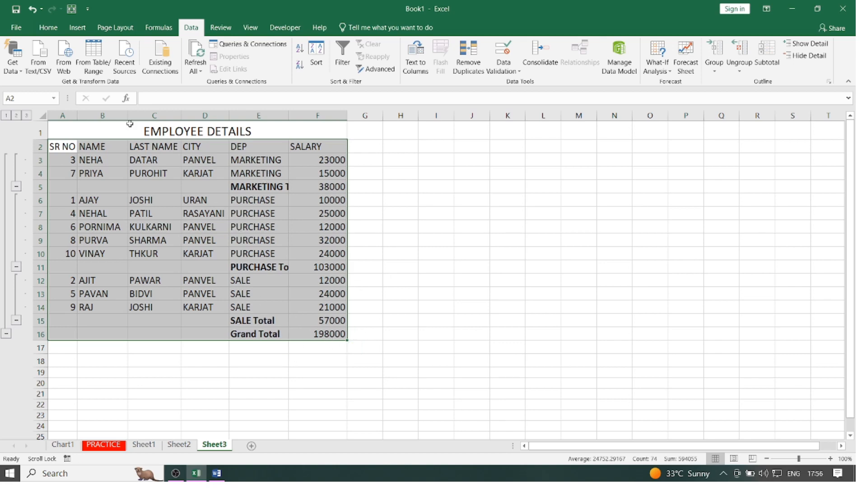
Step: Remove all subtotals from the employee table
{"action": "left_click", "coordinate": [775, 68]}
{"action": "left_click", "coordinate": [432, 308]}
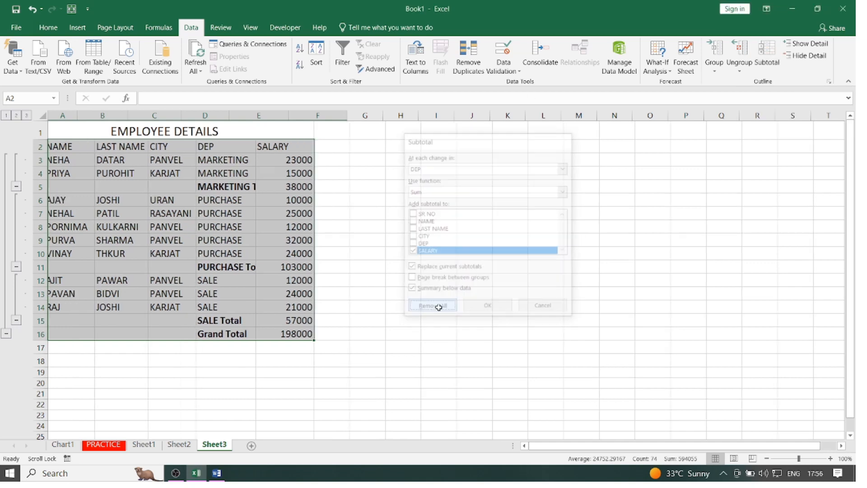
{"action": "left_click", "coordinate": [407, 291]}
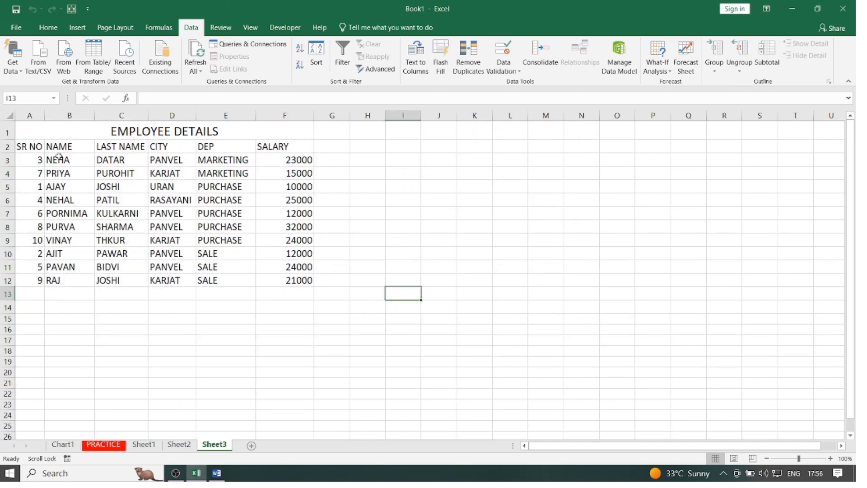
Step: Reapply the DEP salary subtotals to A2:F12, then remove them all again
{"action": "left_click_drag", "start_coordinate": [32, 144], "coordinate": [304, 280]}
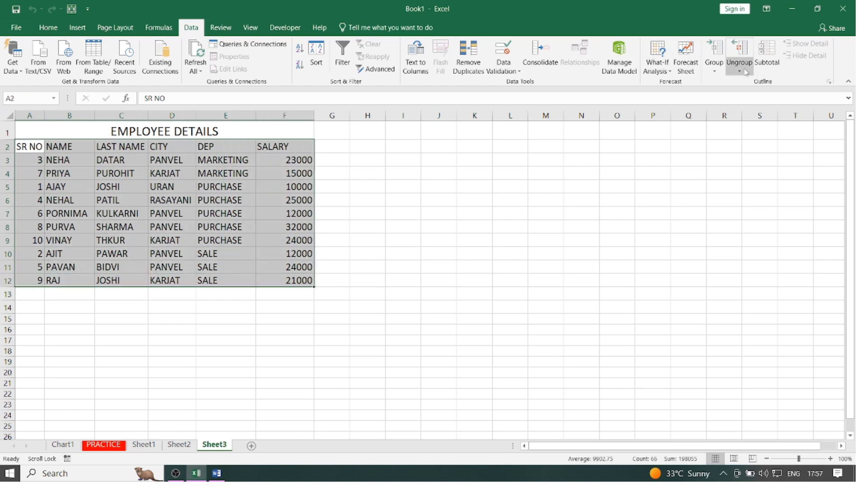
{"action": "left_click", "coordinate": [762, 68]}
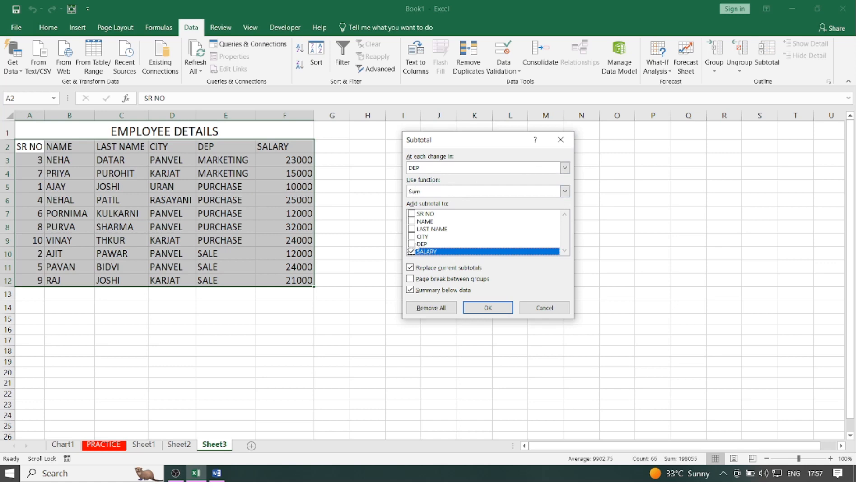
{"action": "left_click", "coordinate": [478, 308]}
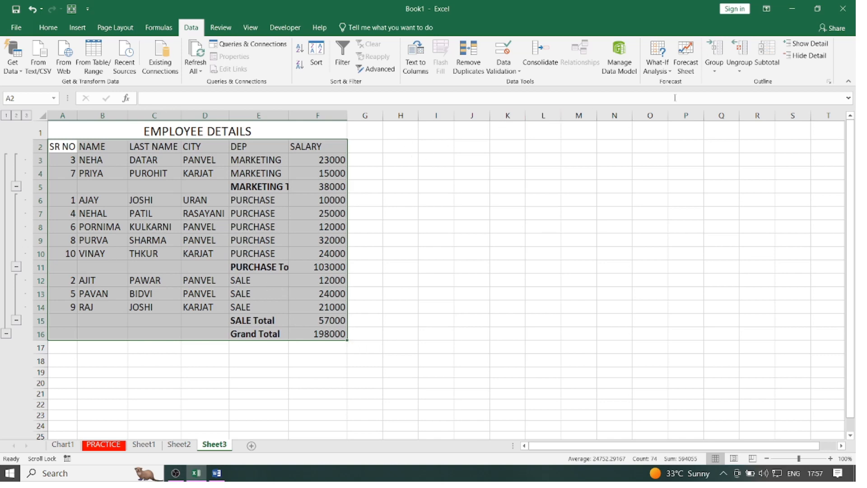
{"action": "left_click", "coordinate": [766, 59]}
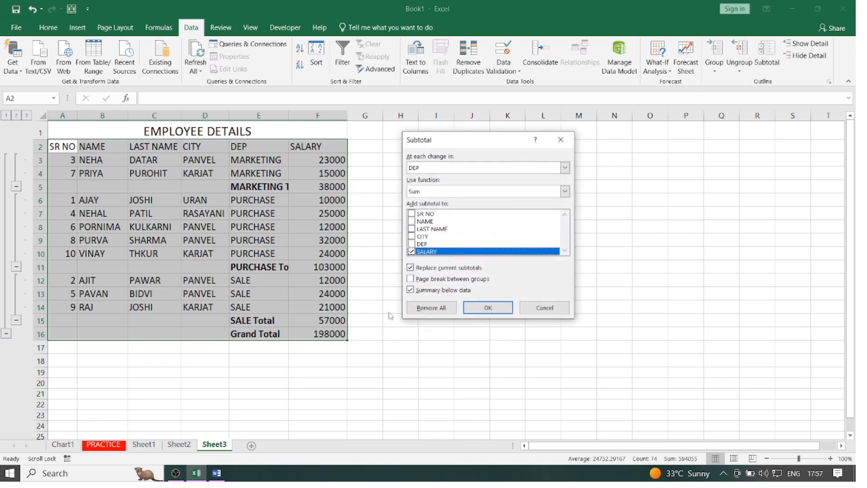
{"action": "left_click", "coordinate": [437, 309]}
{"action": "left_click", "coordinate": [504, 330]}
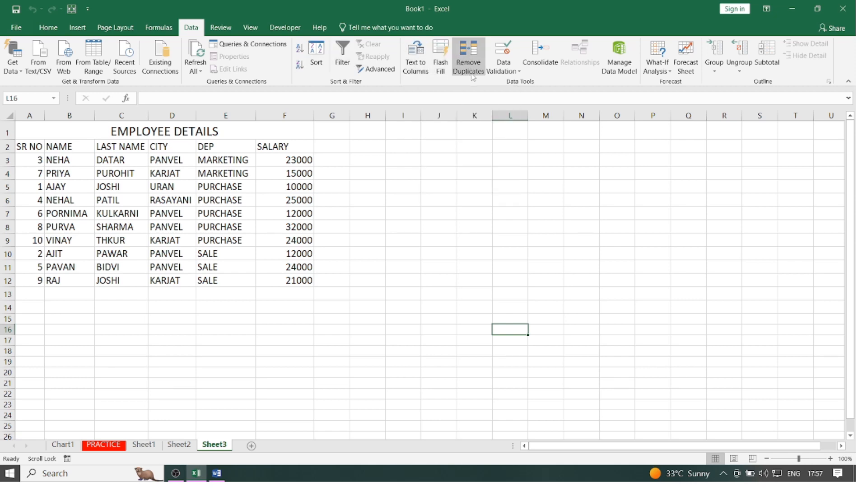
{"action": "left_click", "coordinate": [507, 70]}
{"action": "left_click", "coordinate": [513, 84]}
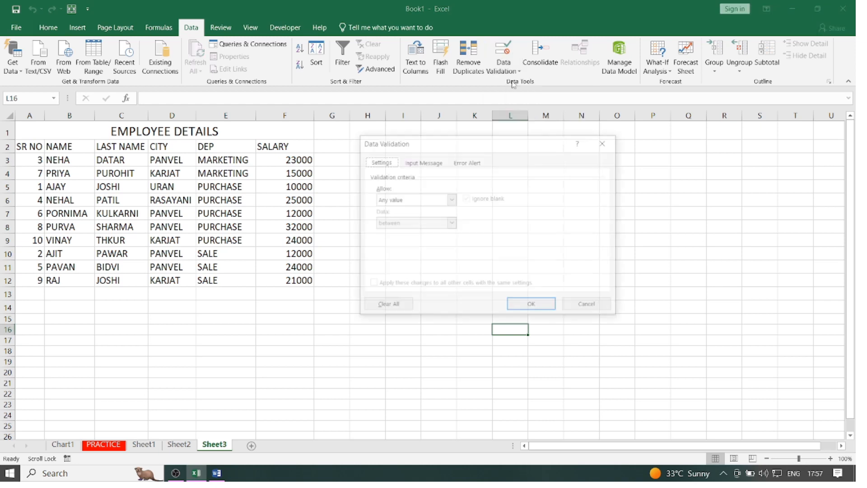
{"action": "left_click", "coordinate": [452, 199]}
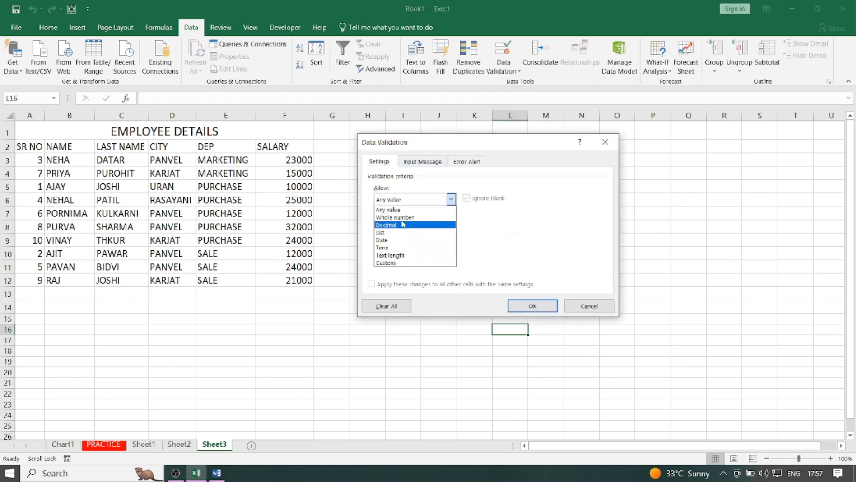
{"action": "left_click", "coordinate": [589, 306]}
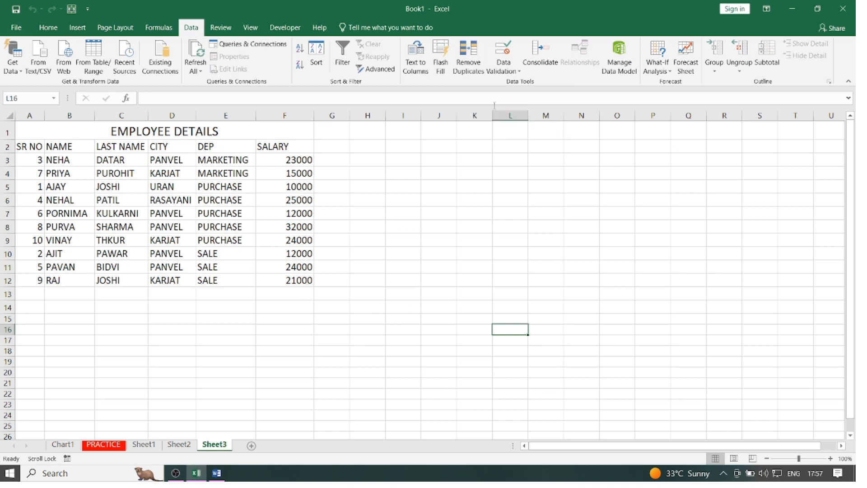
{"action": "left_click", "coordinate": [575, 176]}
{"action": "left_click_drag", "start_coordinate": [203, 147], "coordinate": [312, 282]}
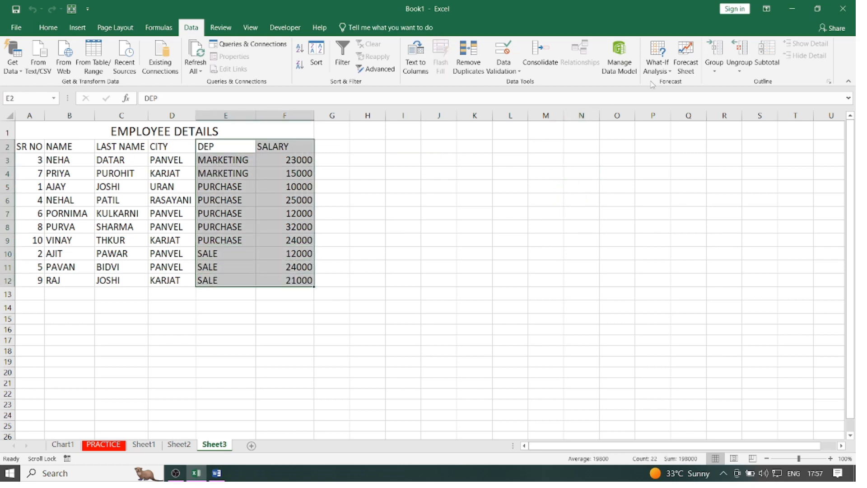
{"action": "left_click", "coordinate": [683, 68]}
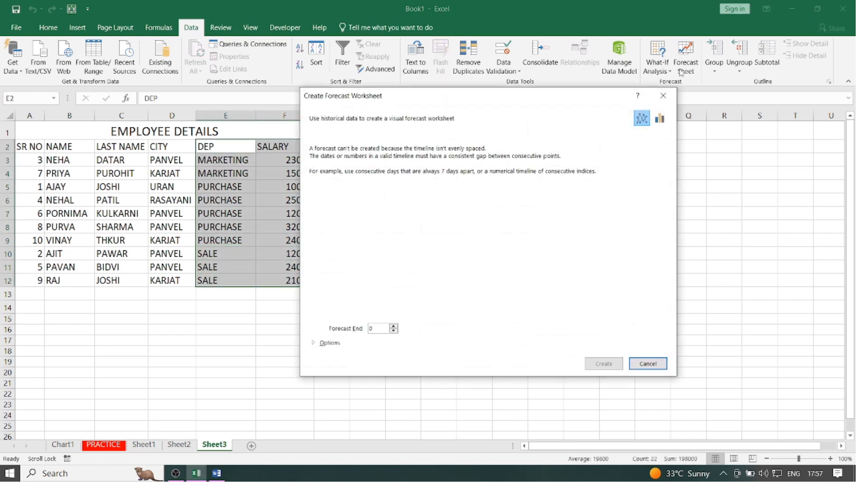
{"action": "left_click", "coordinate": [393, 326]}
{"action": "left_click", "coordinate": [662, 118]}
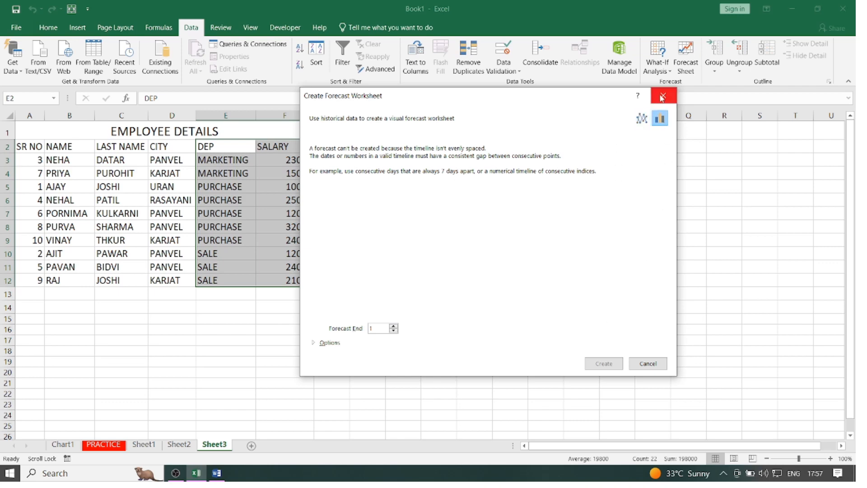
{"action": "left_click", "coordinate": [663, 95]}
{"action": "left_click", "coordinate": [581, 186]}
{"action": "left_click_drag", "start_coordinate": [258, 151], "coordinate": [280, 294]}
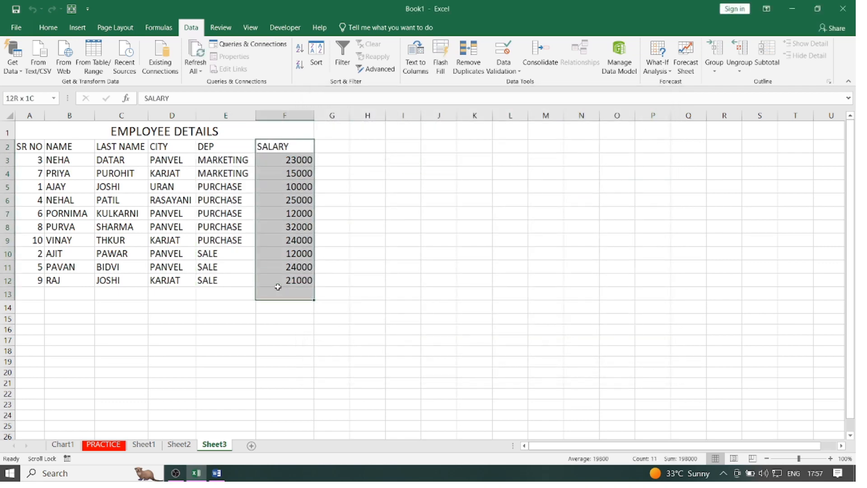
{"action": "left_click", "coordinate": [690, 64]}
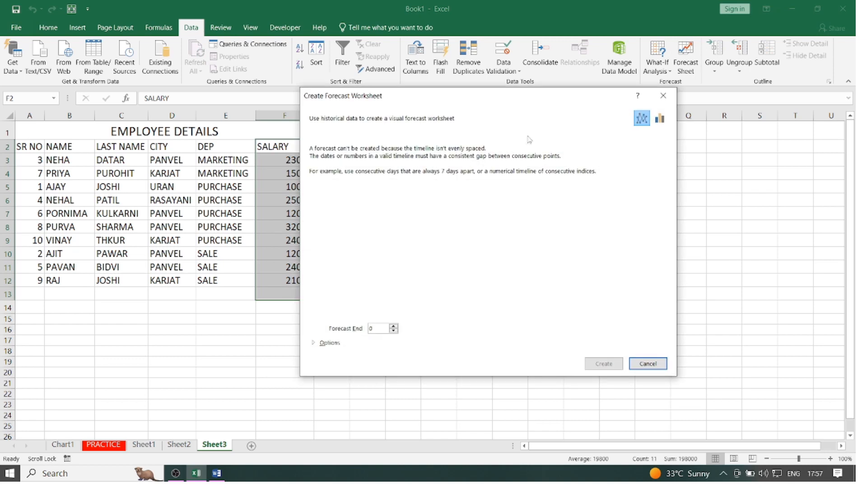
{"action": "left_click", "coordinate": [329, 342]}
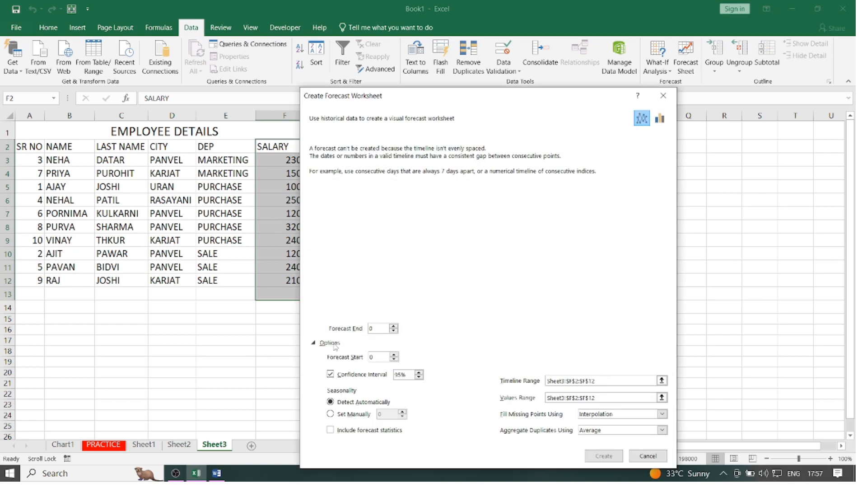
{"action": "left_click", "coordinate": [655, 454]}
{"action": "left_click", "coordinate": [417, 161]}
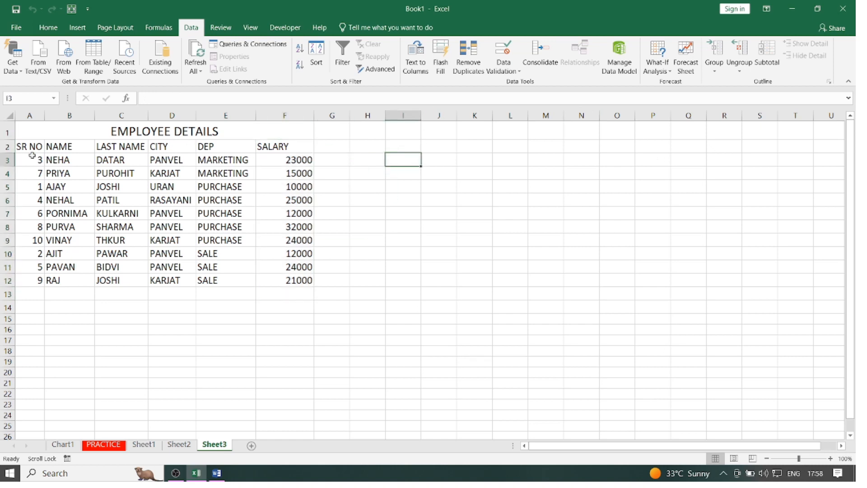
{"action": "left_click_drag", "start_coordinate": [25, 146], "coordinate": [294, 280]}
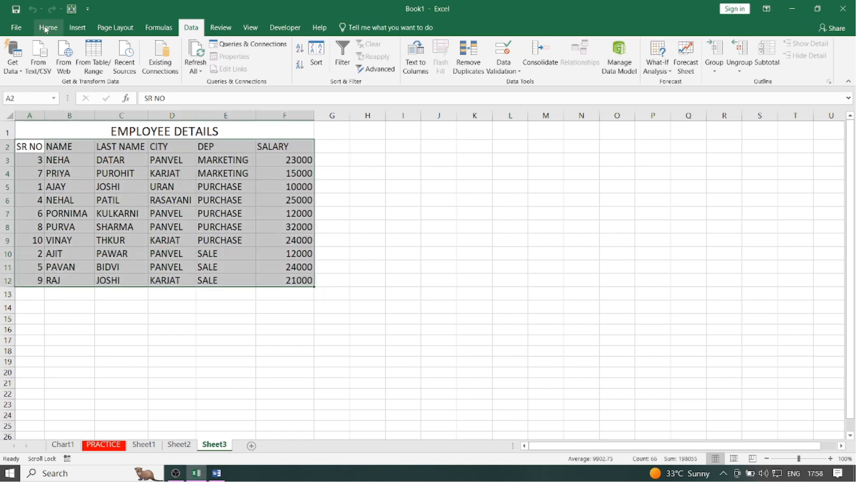
Step: Preview a forecast of the employee salaries, then close it without creating it
{"action": "left_click", "coordinate": [685, 67]}
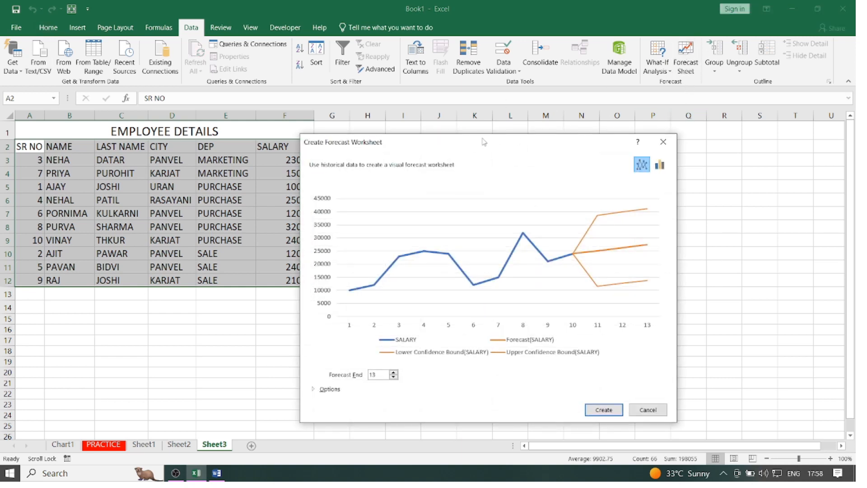
{"action": "left_click_drag", "start_coordinate": [483, 141], "coordinate": [563, 139]}
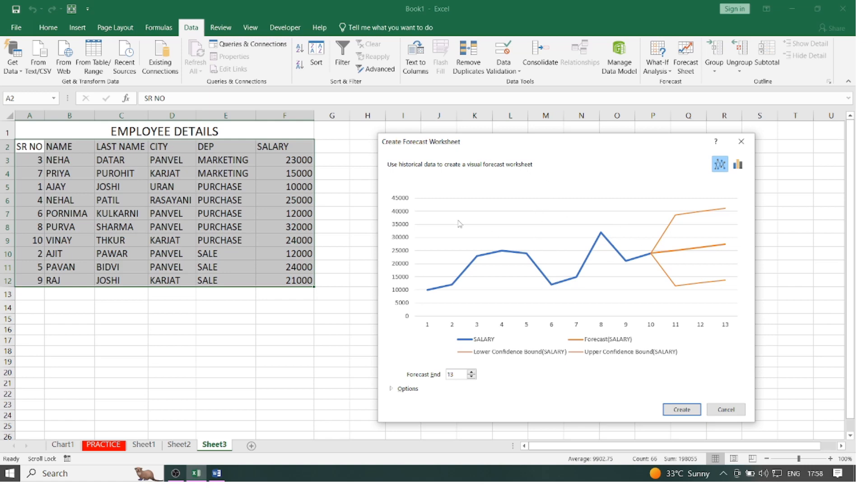
{"action": "left_click", "coordinate": [721, 409]}
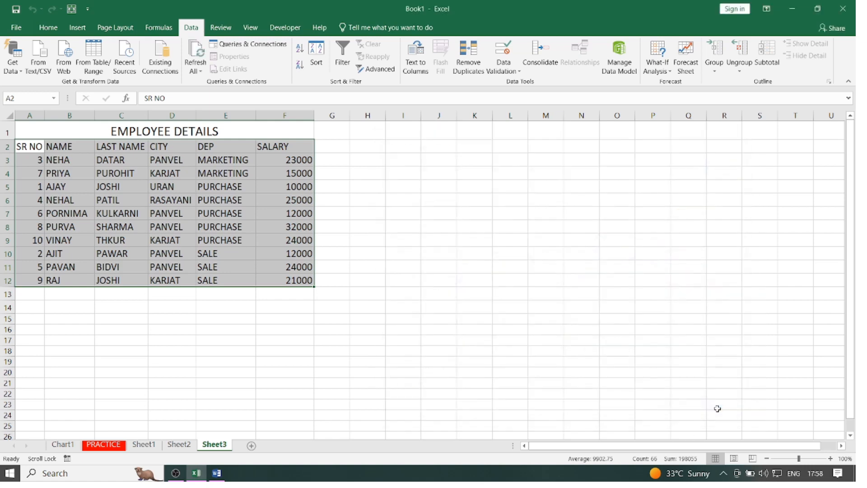
Step: Reselect the employee table A2:F12 and preview its salary forecast again, then open Windows search
{"action": "left_click_drag", "start_coordinate": [22, 146], "coordinate": [286, 280]}
{"action": "left_click", "coordinate": [688, 64]}
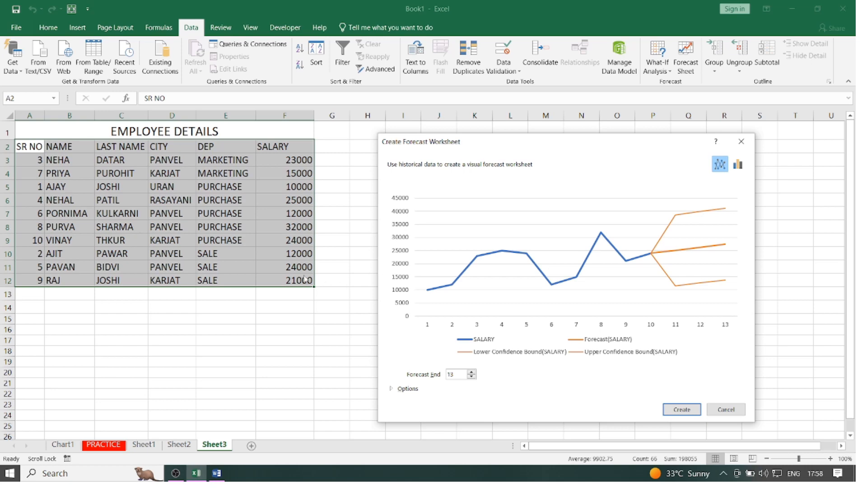
{"action": "left_click", "coordinate": [57, 472]}
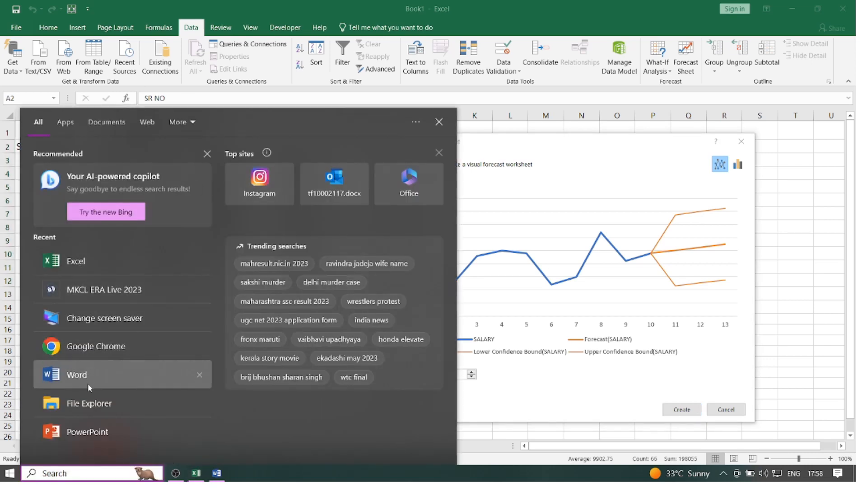
Step: In File Explorer, go to Session Topic's location and open EXCEL > session 29 data tab zip folder
{"action": "left_click", "coordinate": [89, 403]}
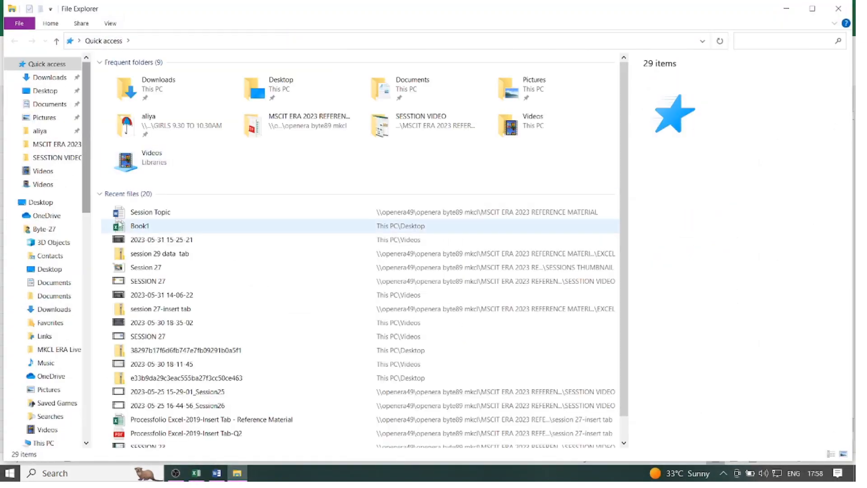
{"action": "right_click", "coordinate": [149, 212]}
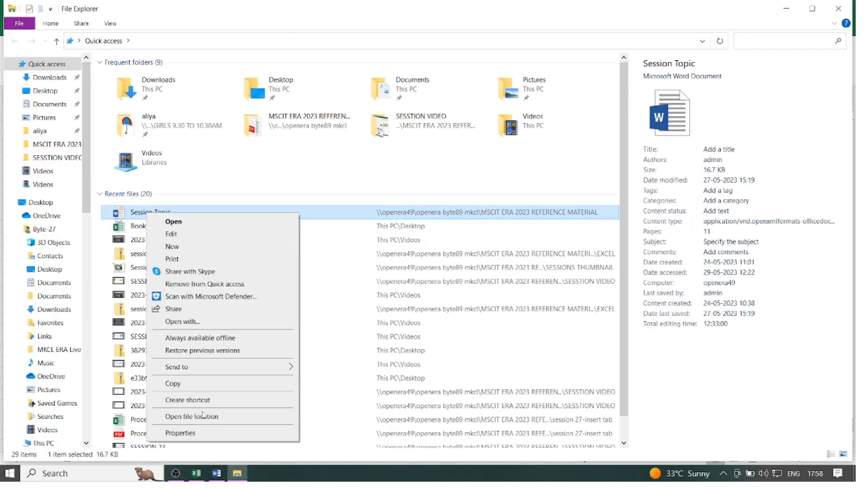
{"action": "left_click", "coordinate": [199, 416]}
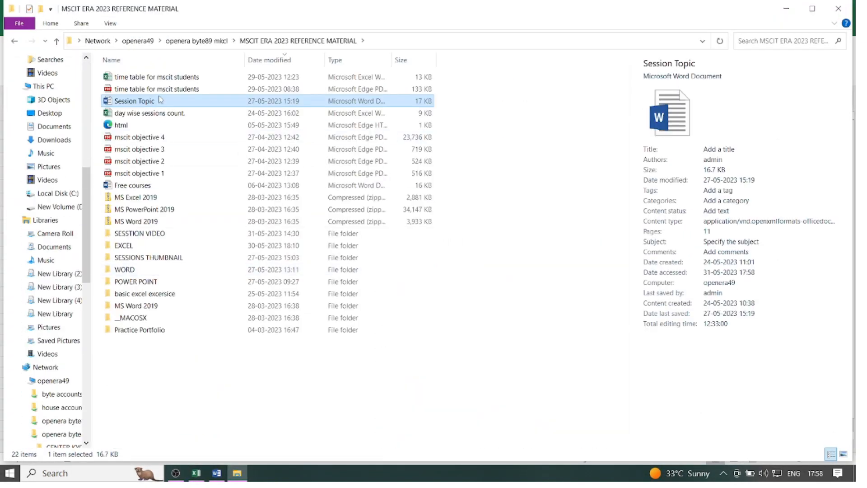
{"action": "double_click", "coordinate": [123, 245]}
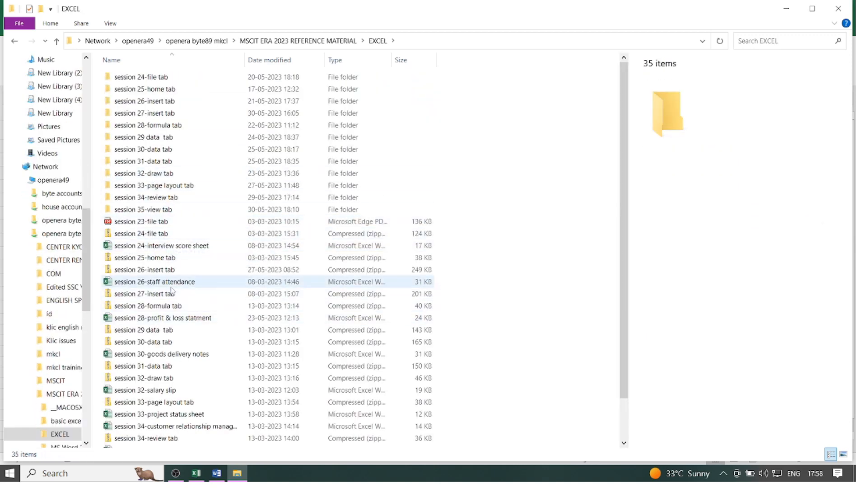
{"action": "double_click", "coordinate": [154, 330]}
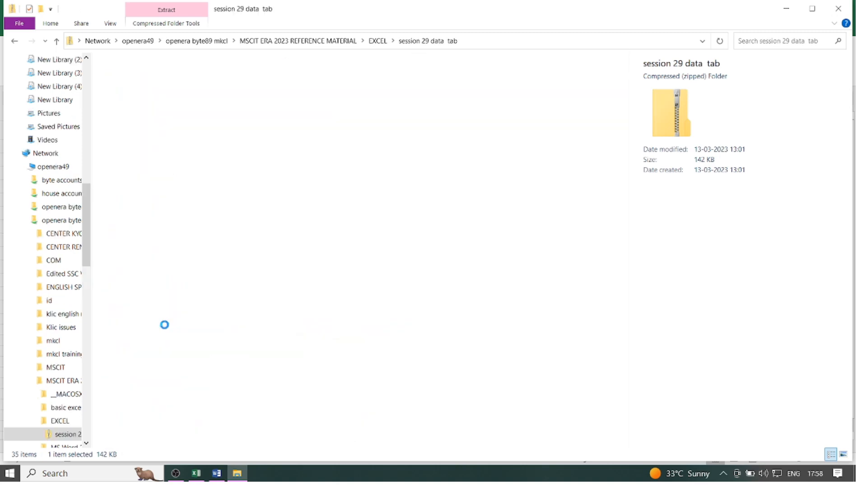
Step: Open the Processfolio Excel-2019-Data Tab-Q1 task PDF from the zip folder
{"action": "left_click", "coordinate": [142, 90]}
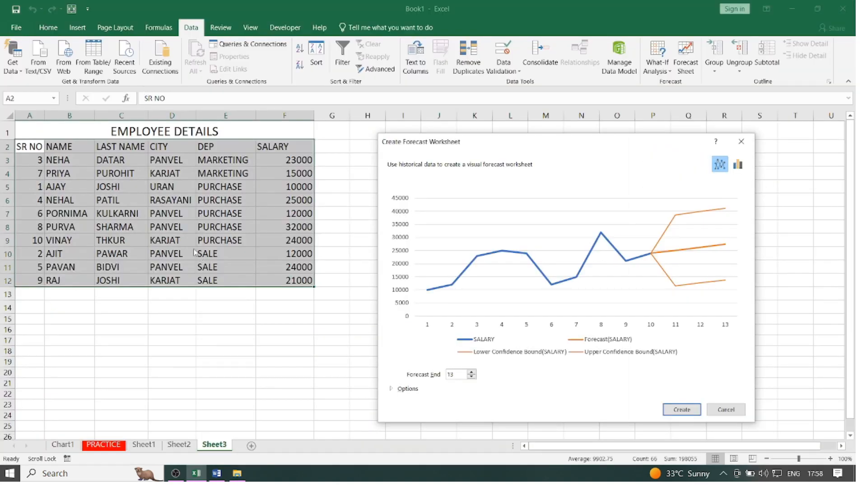
{"action": "left_click", "coordinate": [199, 471]}
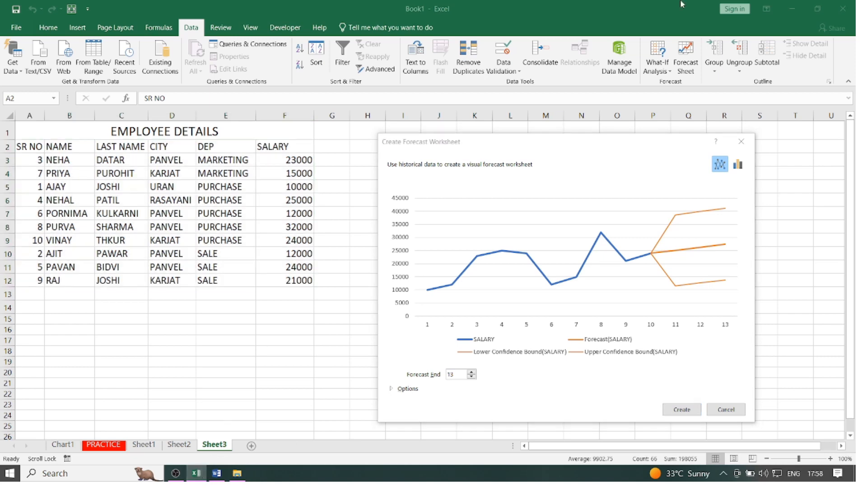
{"action": "left_click", "coordinate": [794, 12]}
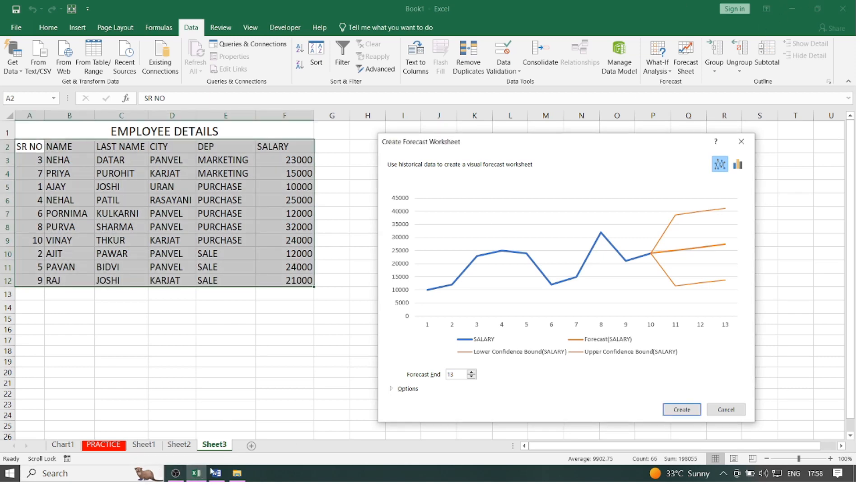
{"action": "left_click", "coordinate": [238, 473]}
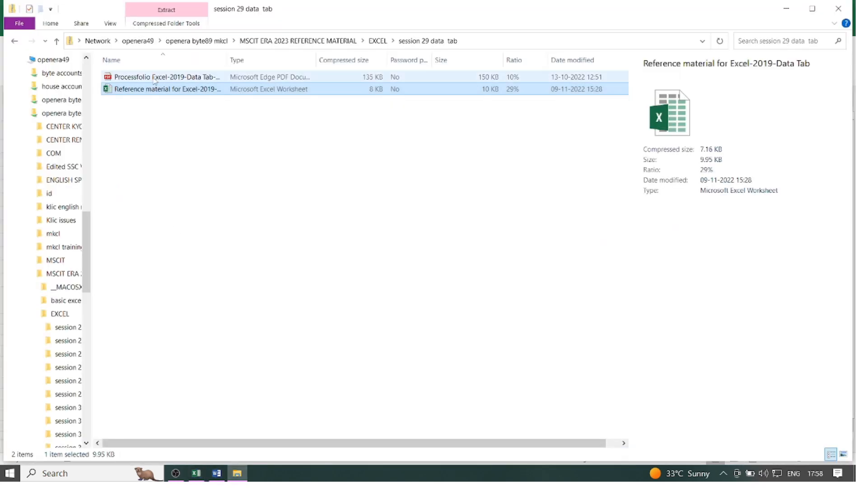
{"action": "double_click", "coordinate": [173, 78]}
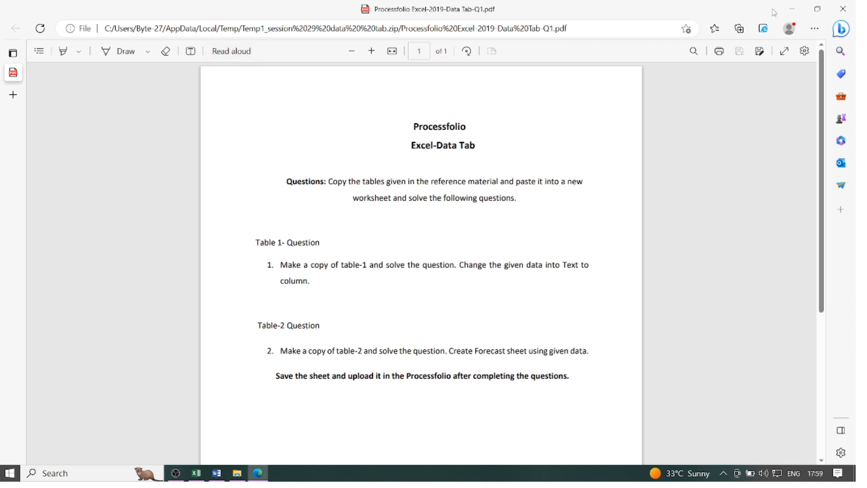
Step: Minimise the task PDF, return to Excel and cancel the Create Forecast Worksheet preview
{"action": "left_click", "coordinate": [792, 9]}
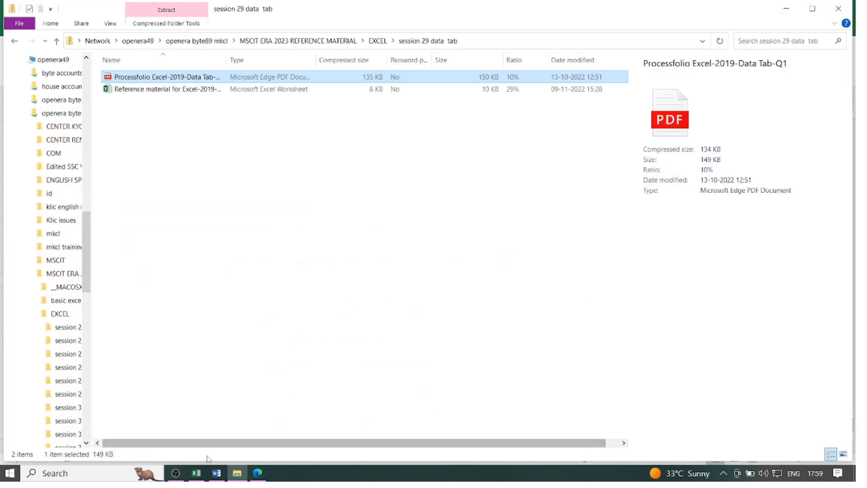
{"action": "left_click", "coordinate": [196, 473]}
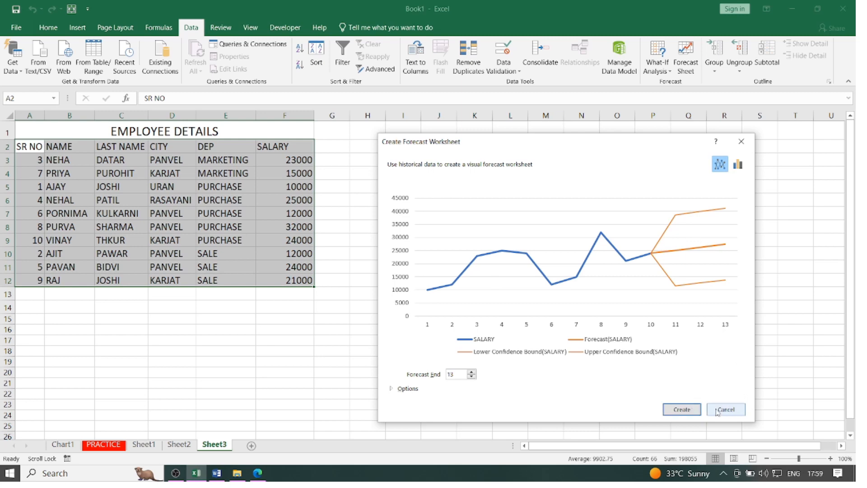
{"action": "left_click", "coordinate": [726, 409]}
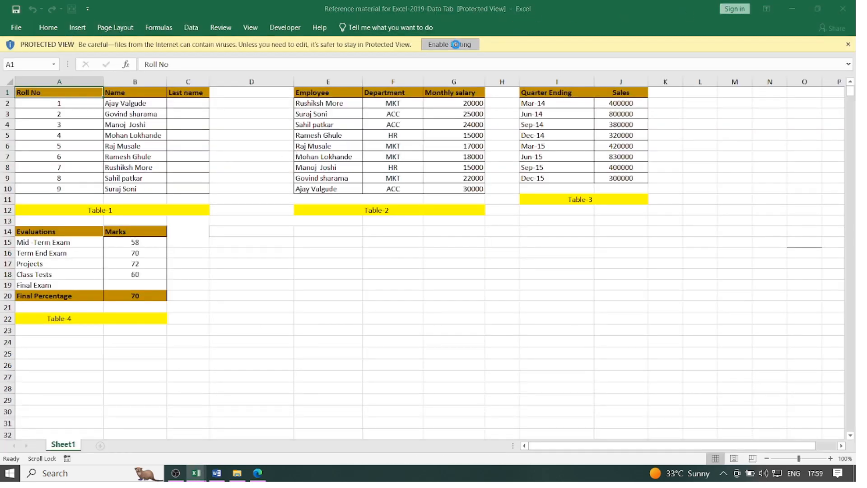
Step: Enable editing in the reference workbook and select Table-1 in A1:C10
{"action": "left_click", "coordinate": [450, 44]}
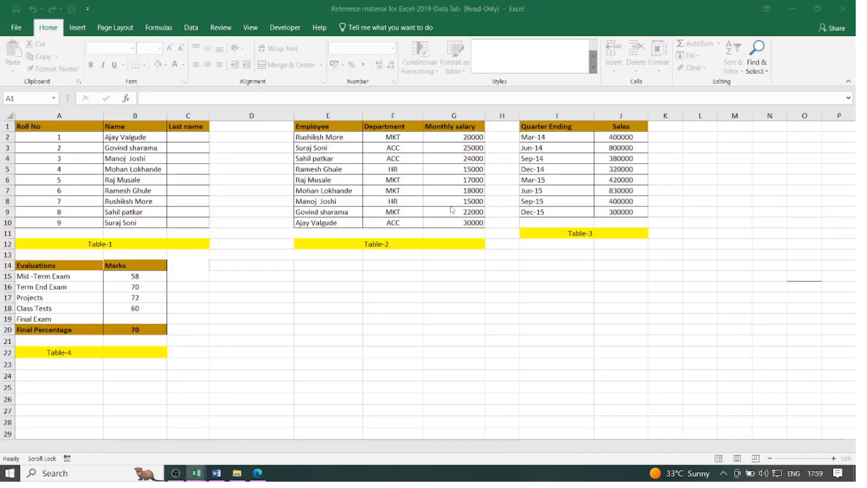
{"action": "left_click", "coordinate": [258, 473]}
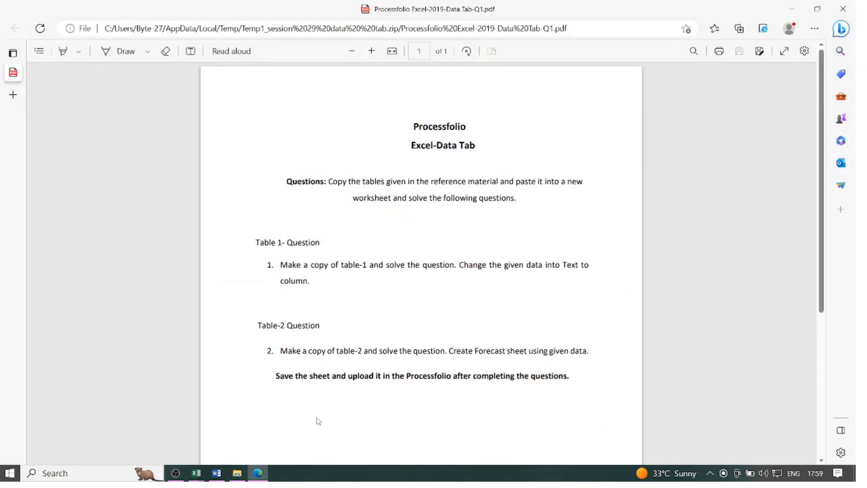
{"action": "left_click", "coordinate": [256, 469]}
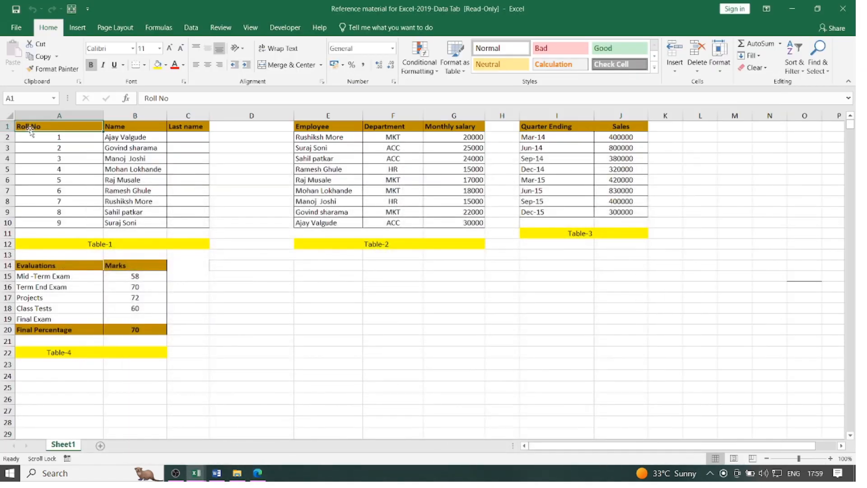
{"action": "left_click_drag", "start_coordinate": [32, 127], "coordinate": [180, 219]}
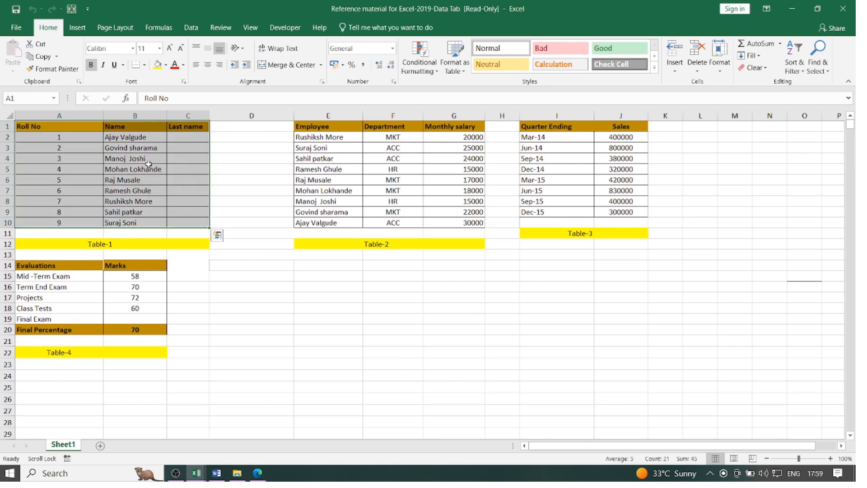
Step: Paste Table-1 into a new blank workbook and widen column B for the names
{"action": "left_click", "coordinate": [17, 28]}
{"action": "left_click", "coordinate": [23, 72]}
{"action": "left_click", "coordinate": [149, 181]}
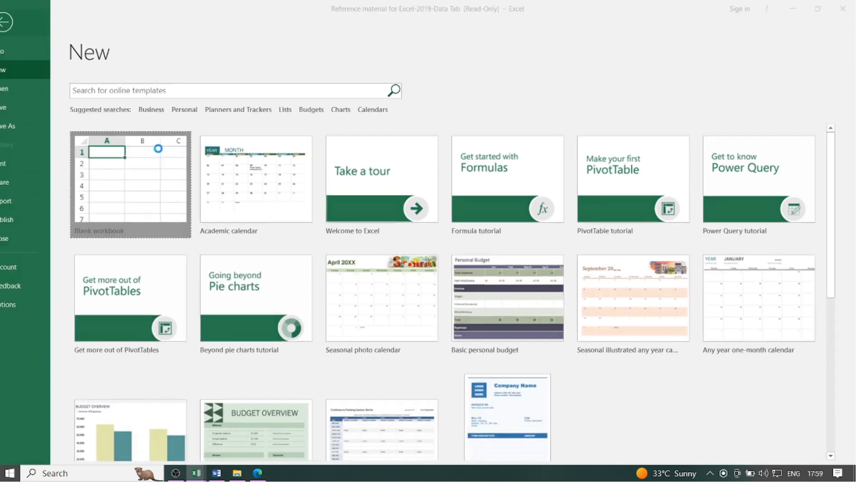
{"action": "left_click", "coordinate": [12, 50]}
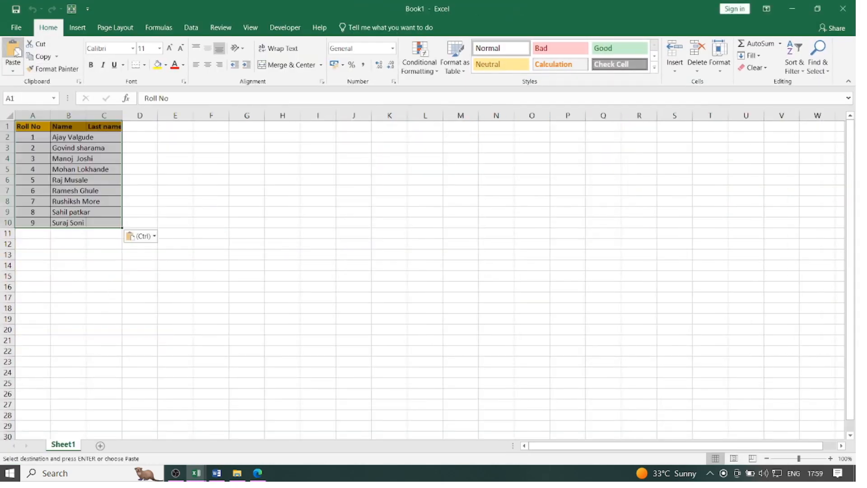
{"action": "left_click", "coordinate": [211, 219]}
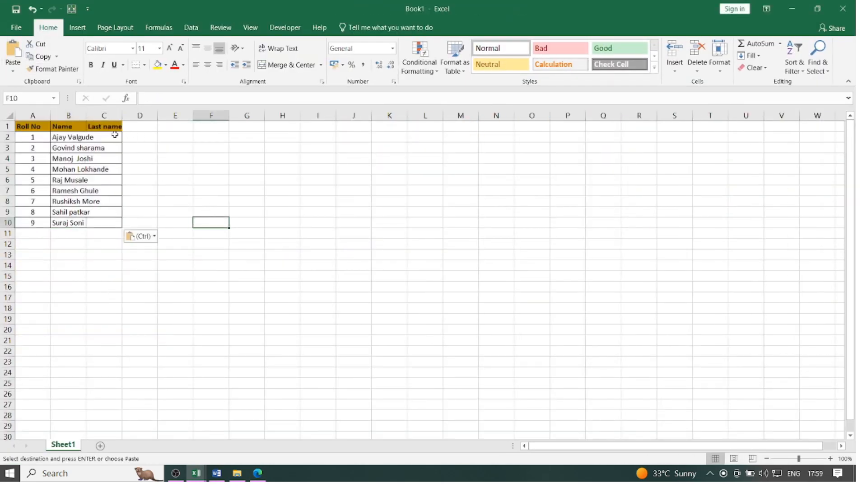
{"action": "left_click_drag", "start_coordinate": [87, 119], "coordinate": [93, 224]}
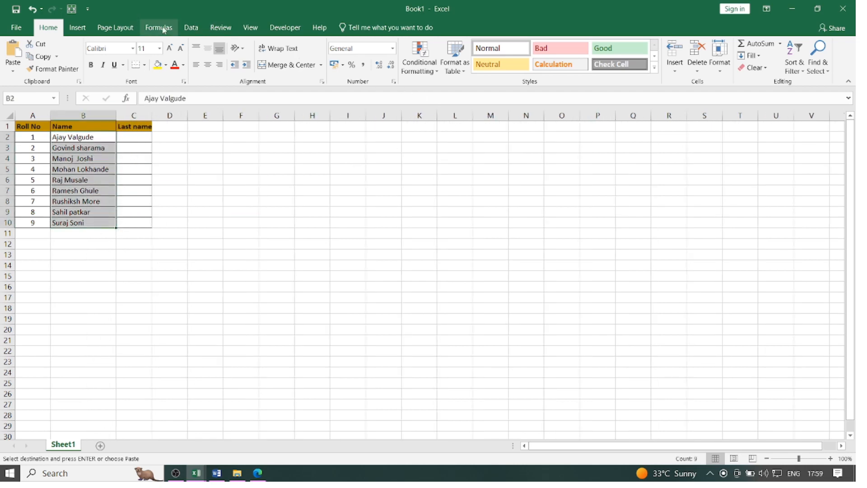
Step: Split the names with Data > Text to Columns, then undo the split
{"action": "left_click", "coordinate": [192, 28]}
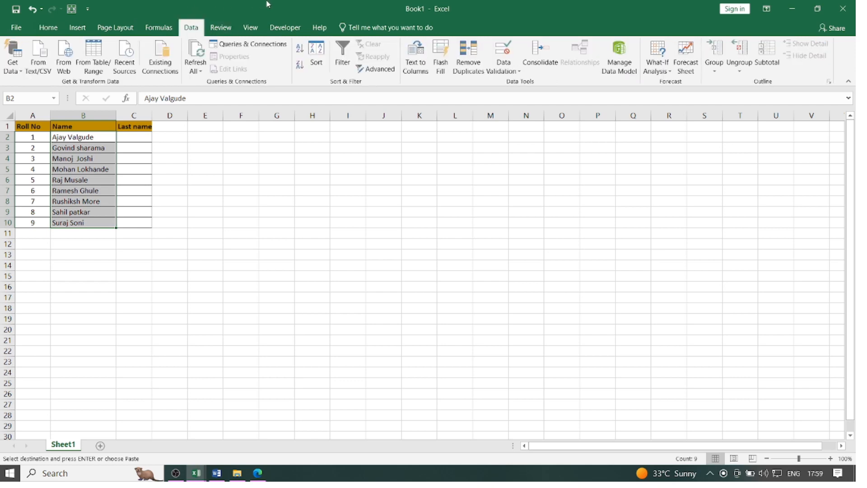
{"action": "left_click", "coordinate": [423, 76]}
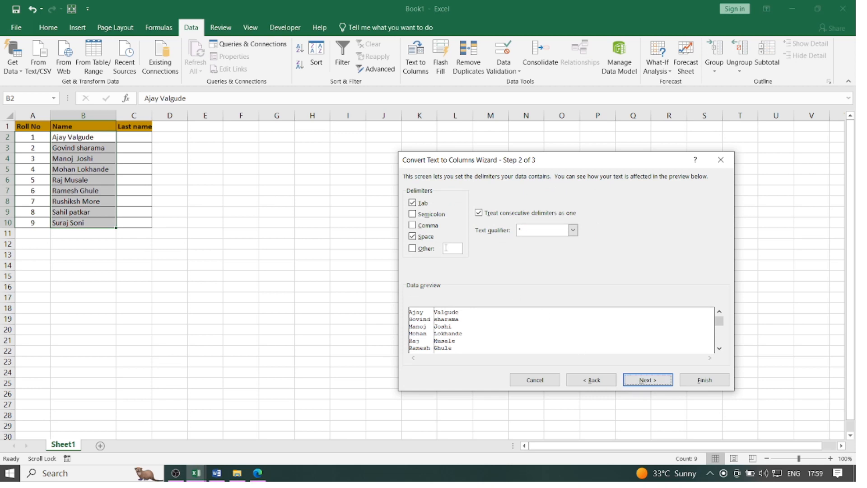
{"action": "left_click", "coordinate": [649, 380]}
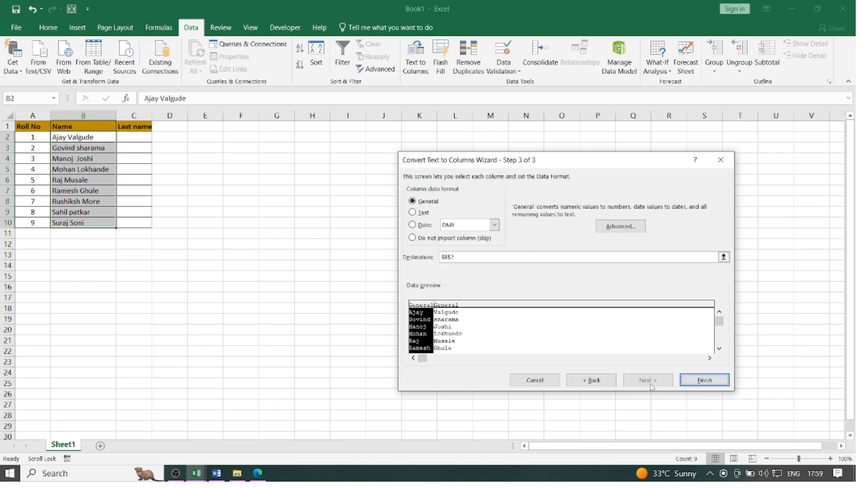
{"action": "left_click", "coordinate": [705, 381]}
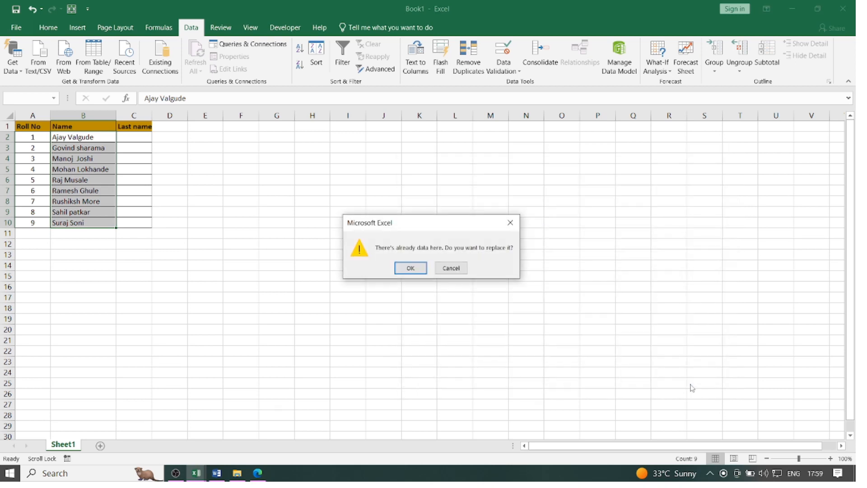
{"action": "left_click", "coordinate": [415, 271]}
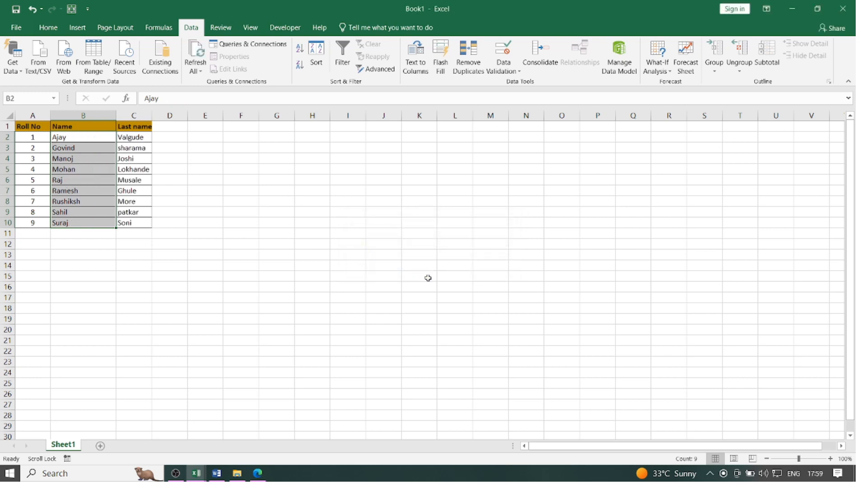
{"action": "left_click", "coordinate": [307, 247]}
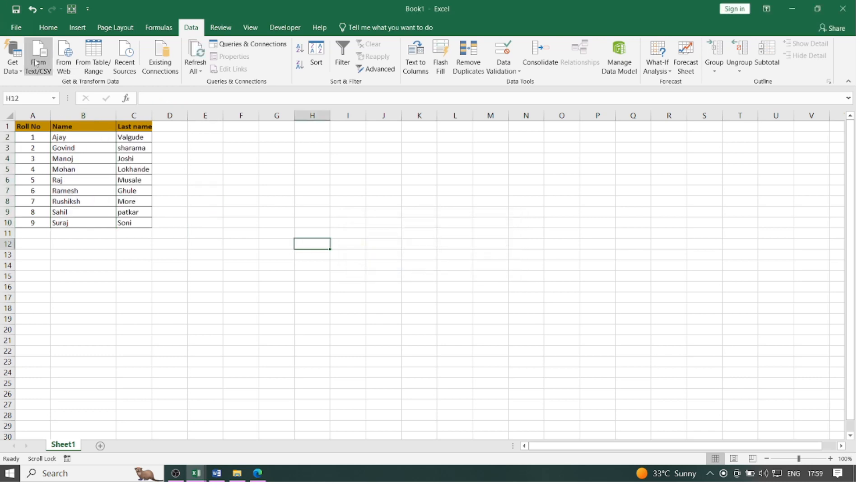
{"action": "left_click", "coordinate": [31, 10]}
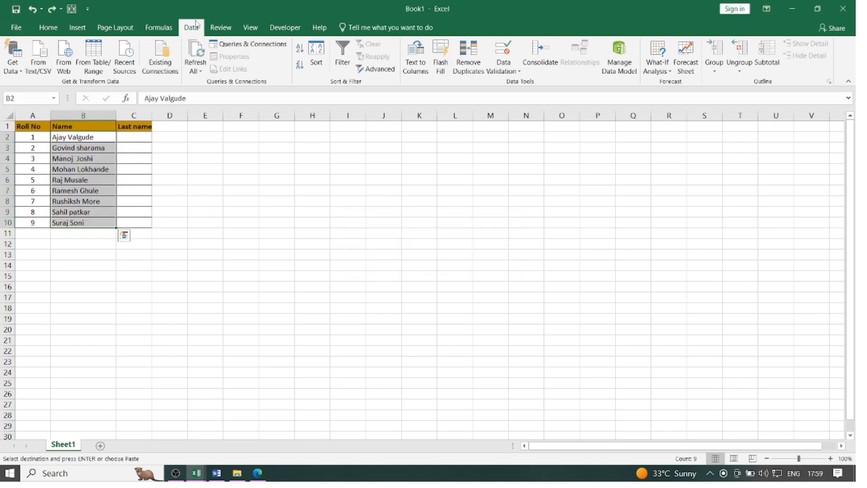
Step: Rerun Text to Columns to split names into first and last names, overwriting the Last name column
{"action": "left_click", "coordinate": [427, 66]}
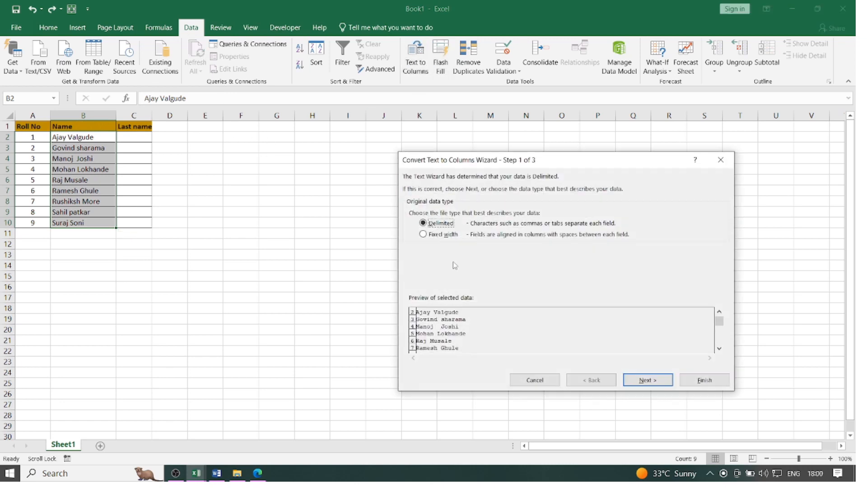
{"action": "left_click", "coordinate": [647, 380]}
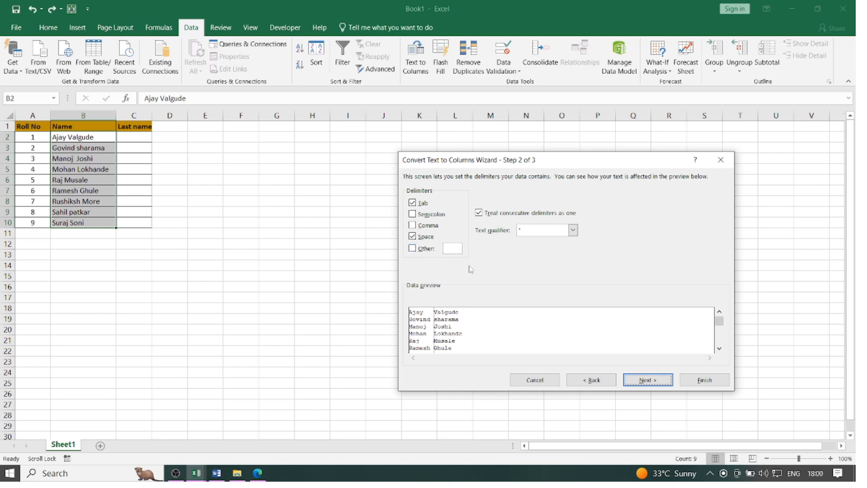
{"action": "left_click", "coordinate": [645, 381]}
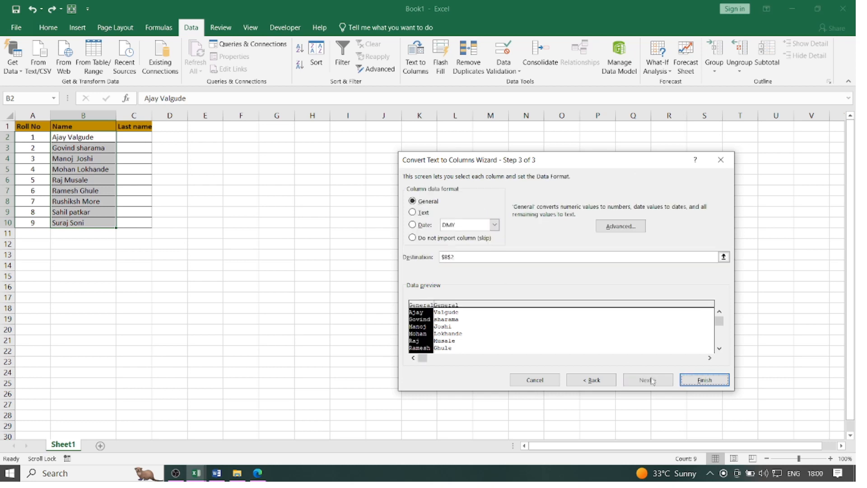
{"action": "left_click", "coordinate": [682, 382]}
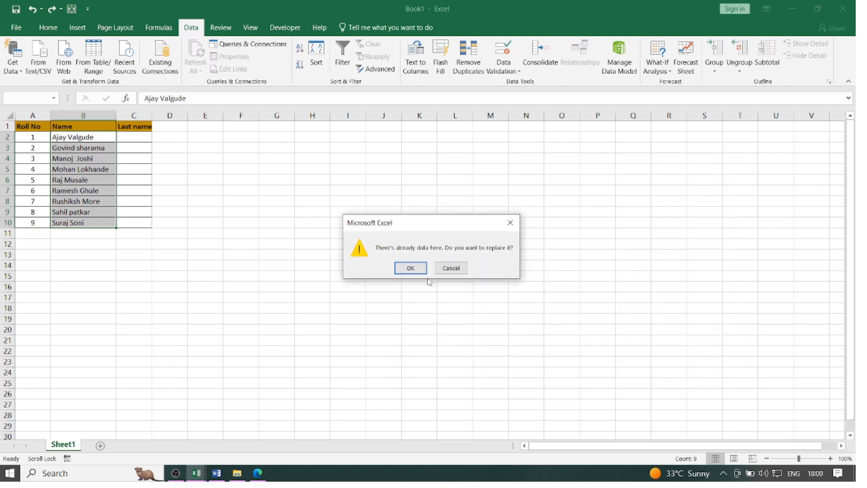
{"action": "left_click", "coordinate": [410, 268]}
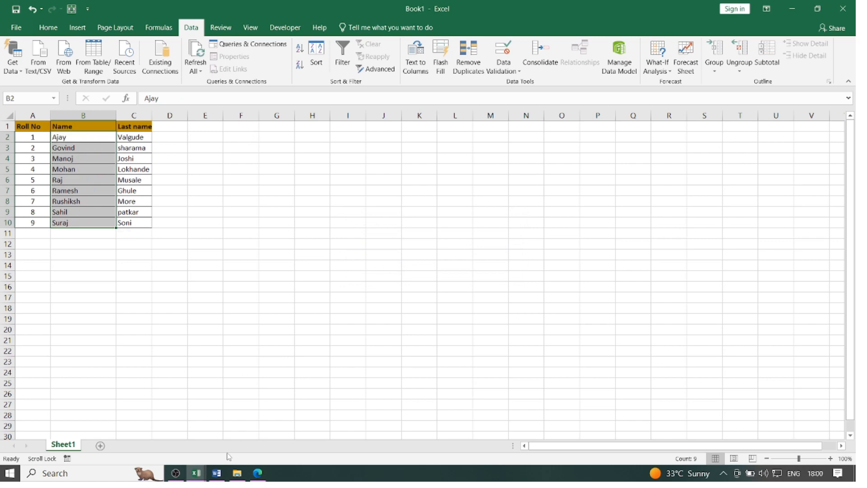
{"action": "left_click", "coordinate": [255, 475]}
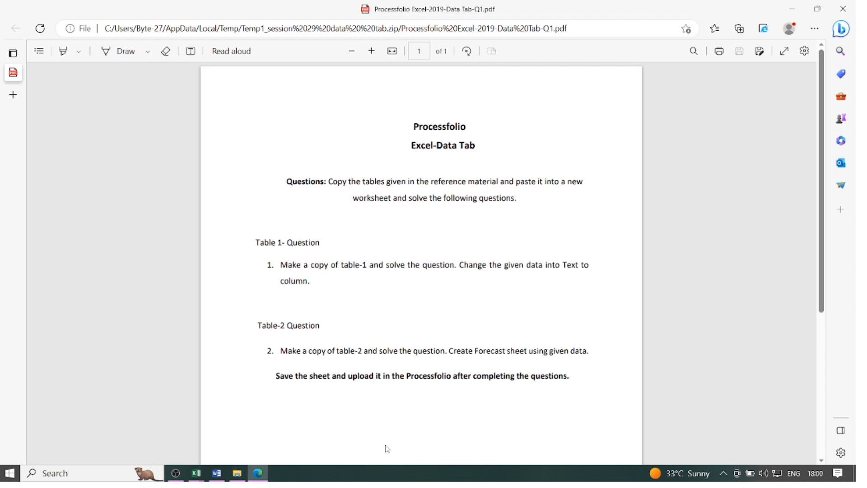
Step: Copy Table-2's Employee, Department and Monthly salary data (E1:G10) from the reference workbook
{"action": "left_click", "coordinate": [202, 470]}
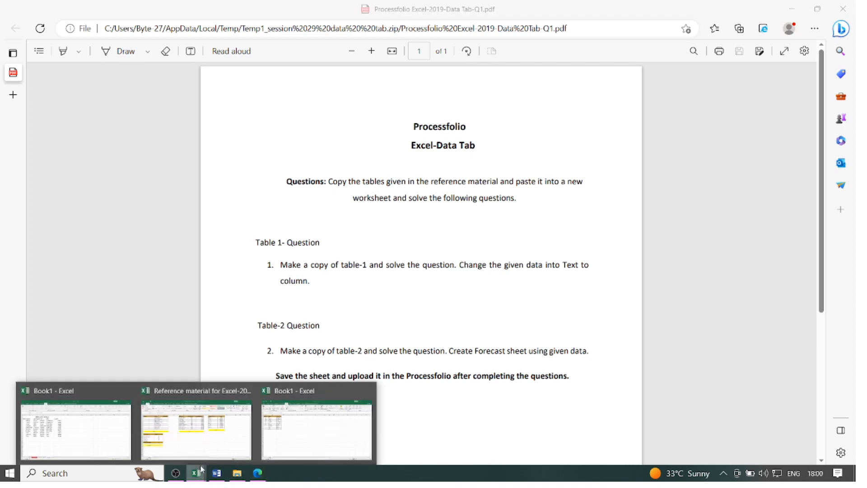
{"action": "left_click", "coordinate": [196, 427]}
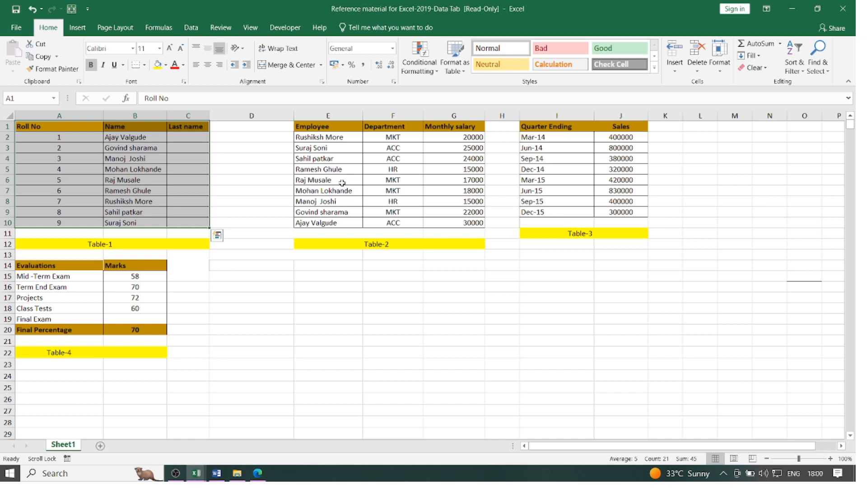
{"action": "left_click_drag", "start_coordinate": [321, 129], "coordinate": [451, 222]}
{"action": "left_click", "coordinate": [41, 56]}
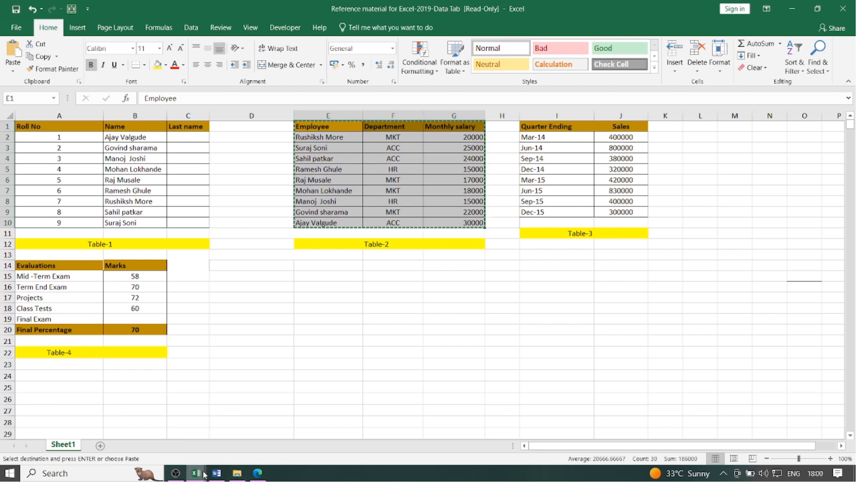
Step: Paste Table-2 into a new Sheet2 in Book1 and select the pasted A1:C10
{"action": "mouse_move", "coordinate": [196, 473]}
{"action": "left_click", "coordinate": [266, 445]}
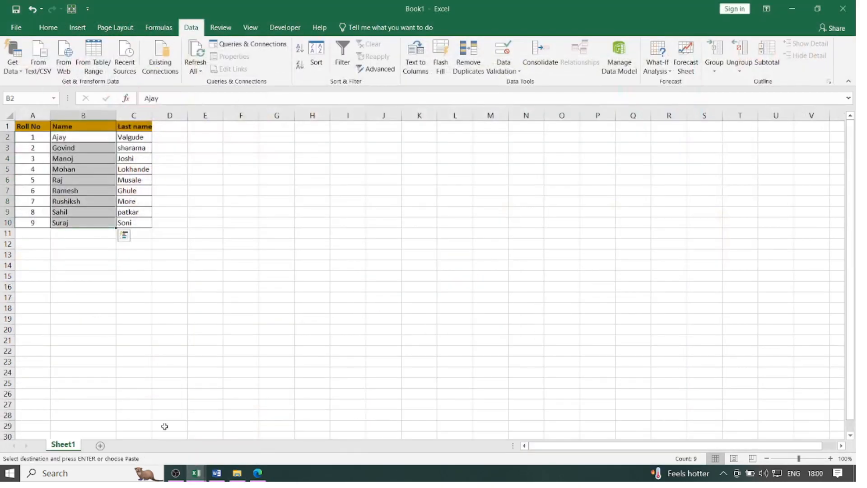
{"action": "left_click", "coordinate": [103, 446]}
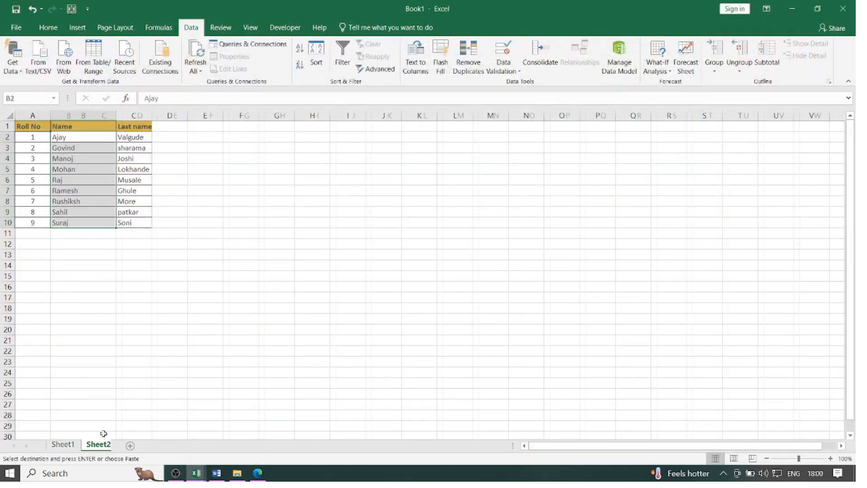
{"action": "left_click", "coordinate": [48, 28]}
{"action": "left_click", "coordinate": [13, 51]}
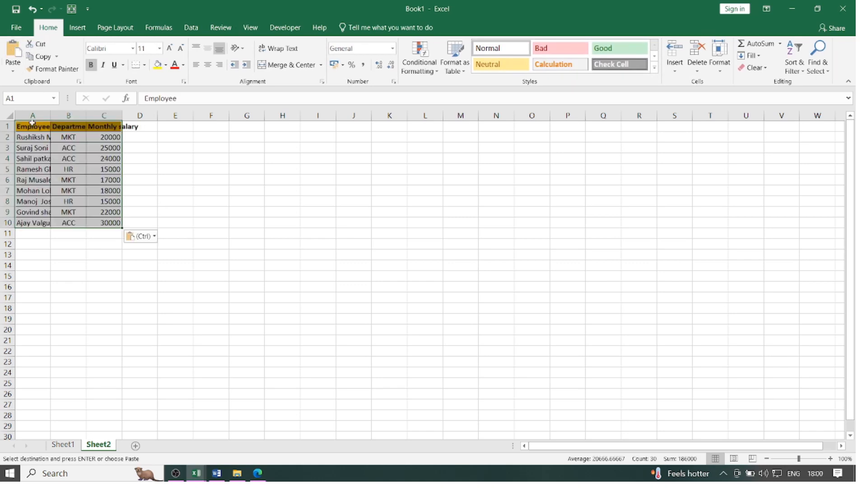
{"action": "left_click_drag", "start_coordinate": [32, 123], "coordinate": [128, 221]}
{"action": "left_click", "coordinate": [191, 27]}
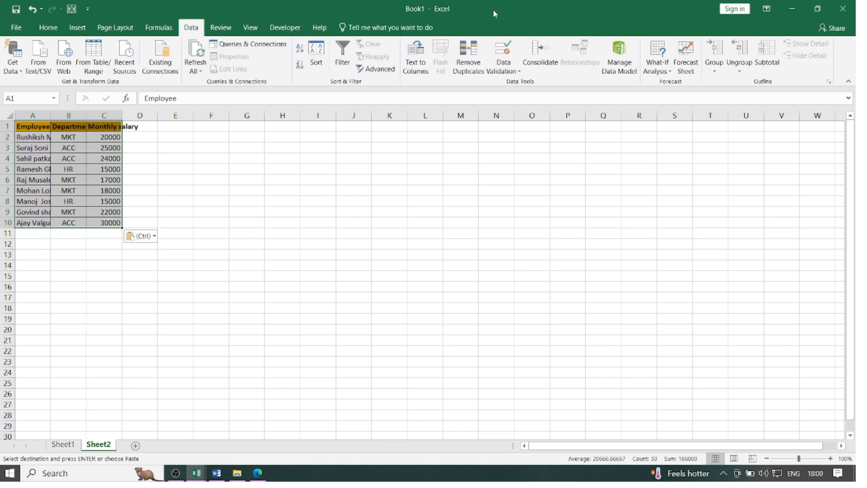
Step: Create a forecast worksheet with a line chart from the Table-2 salary data in A1:C10
{"action": "left_click", "coordinate": [686, 57]}
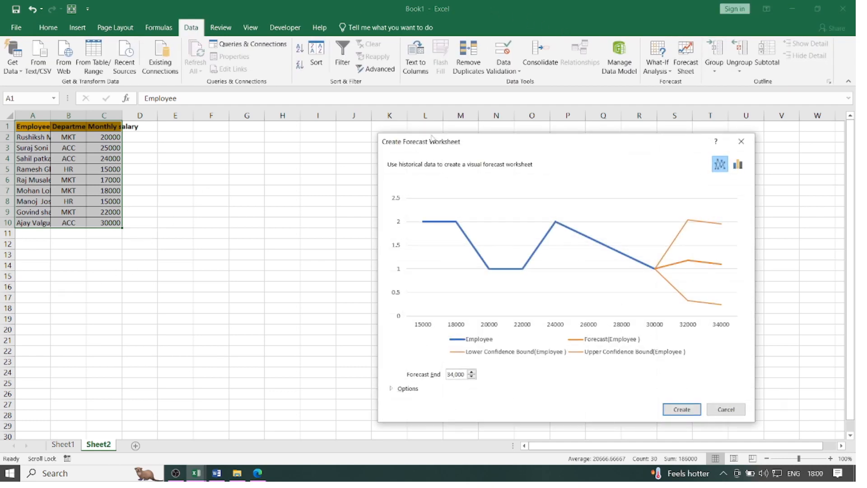
{"action": "left_click_drag", "start_coordinate": [432, 137], "coordinate": [224, 131]}
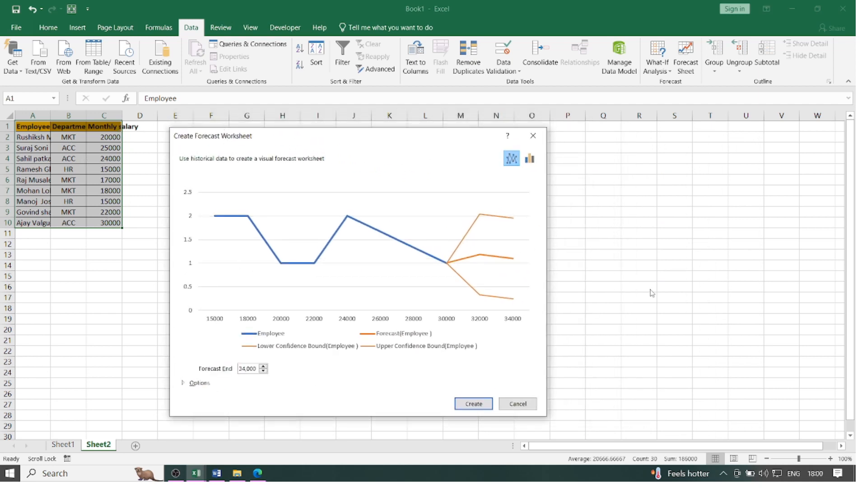
{"action": "left_click", "coordinate": [474, 404]}
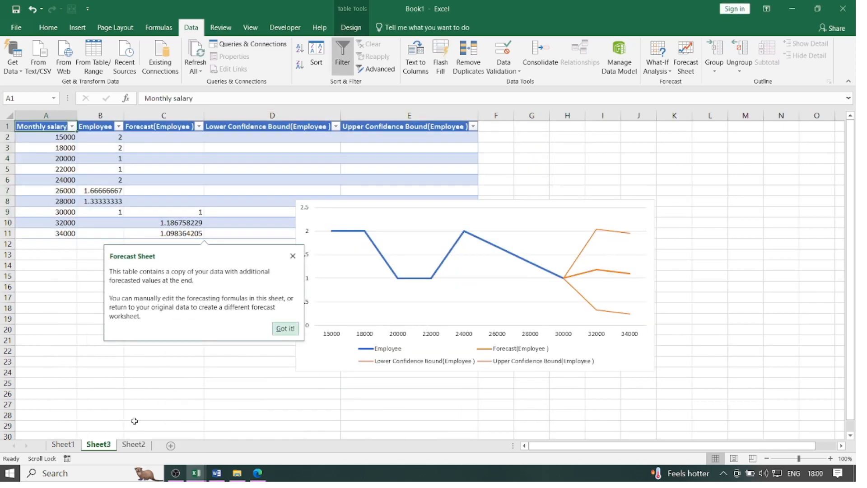
Step: Move the forecast chart into columns F–O so the confidence bound values show
{"action": "left_click", "coordinate": [127, 445]}
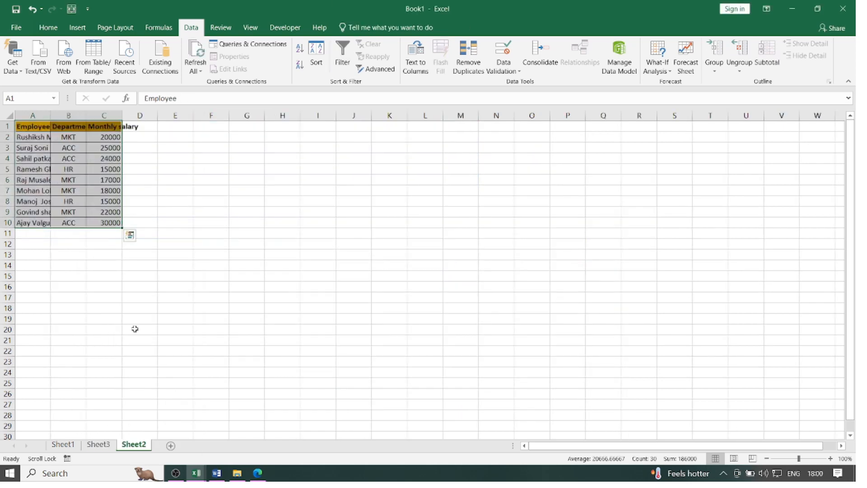
{"action": "left_click", "coordinate": [98, 445]}
{"action": "left_click_drag", "start_coordinate": [385, 210], "coordinate": [534, 205]}
{"action": "left_click_drag", "start_coordinate": [475, 199], "coordinate": [658, 147]}
{"action": "left_click", "coordinate": [183, 274]}
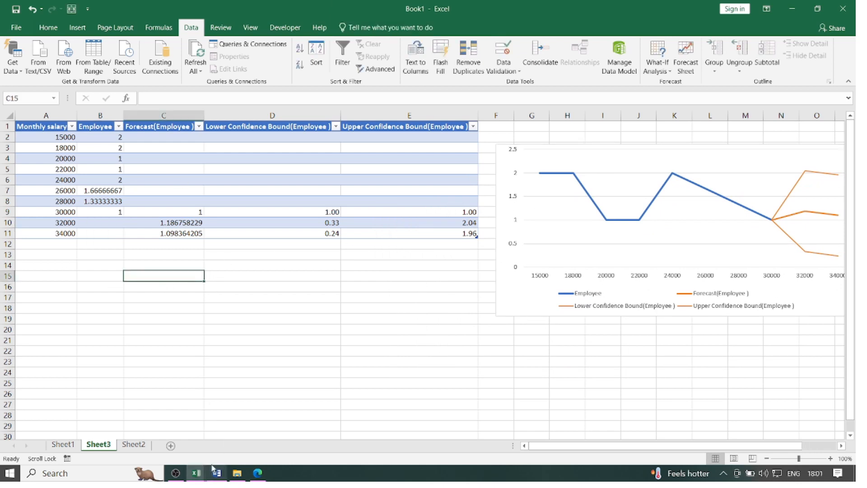
{"action": "left_click", "coordinate": [196, 473]}
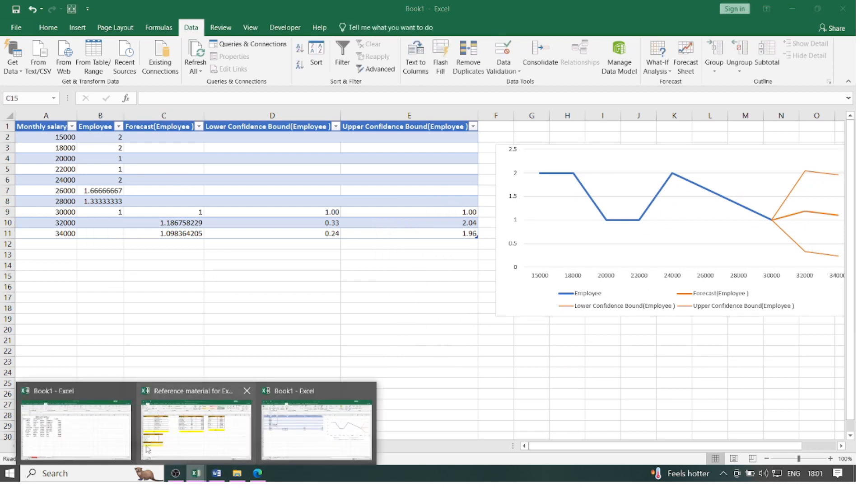
Step: Switch to the EMPLOYEE DETAILS workbook and view its Data Validation settings without changing anything
{"action": "left_click", "coordinate": [98, 454]}
{"action": "left_click", "coordinate": [413, 198]}
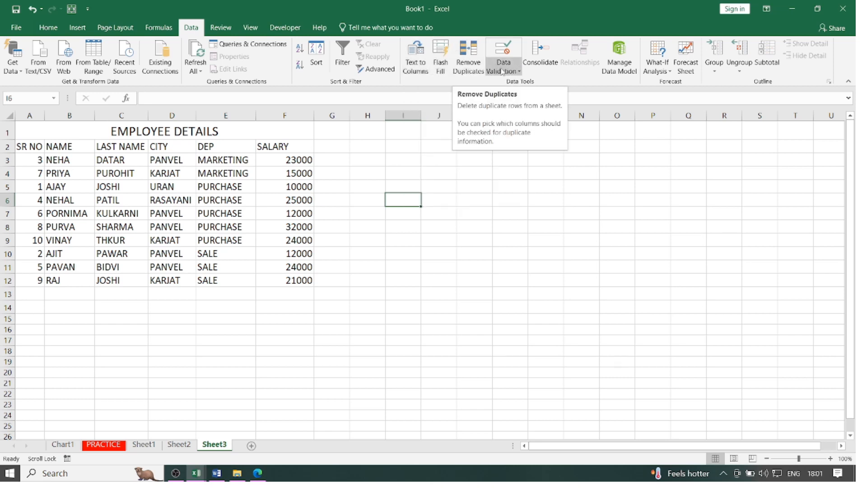
{"action": "left_click", "coordinate": [519, 72]}
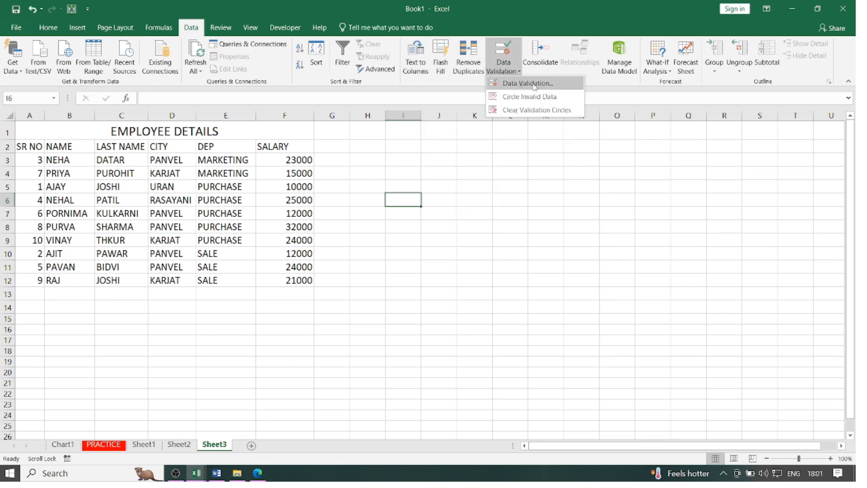
{"action": "left_click", "coordinate": [512, 84]}
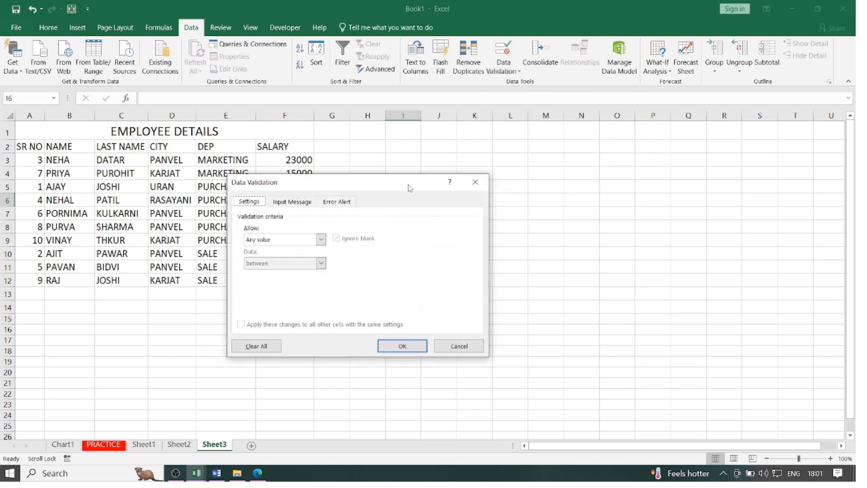
{"action": "left_click", "coordinate": [473, 182]}
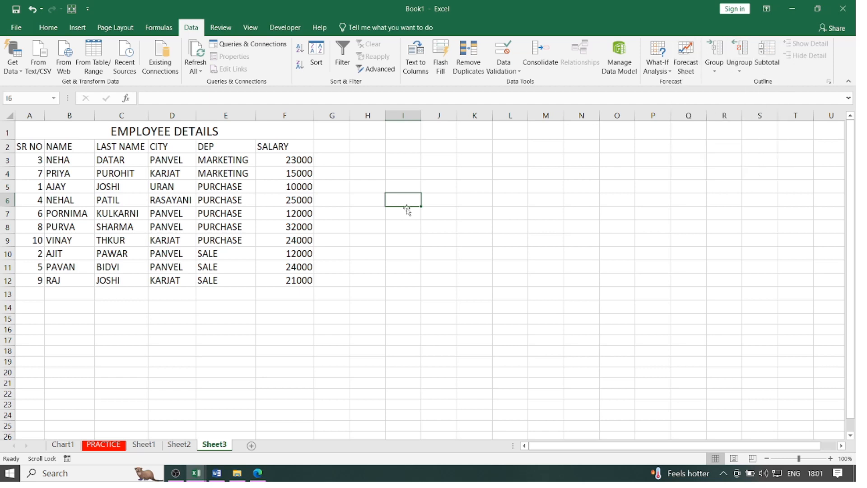
{"action": "left_click", "coordinate": [413, 275]}
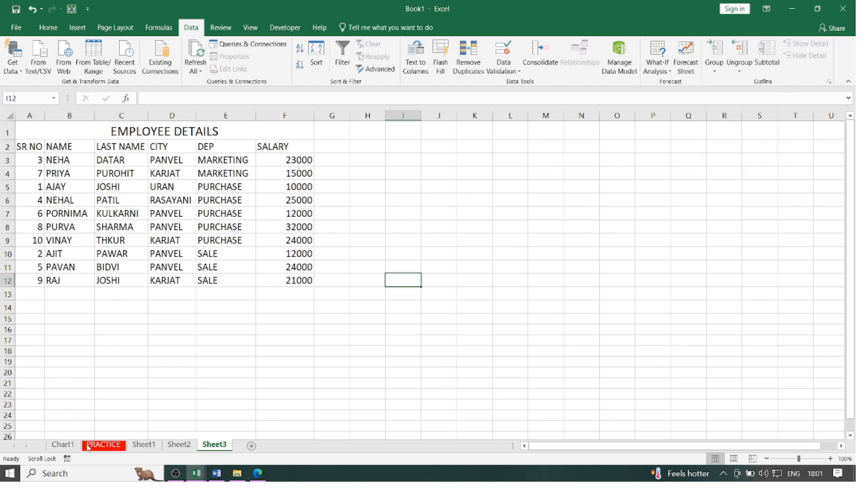
{"action": "left_click", "coordinate": [68, 472]}
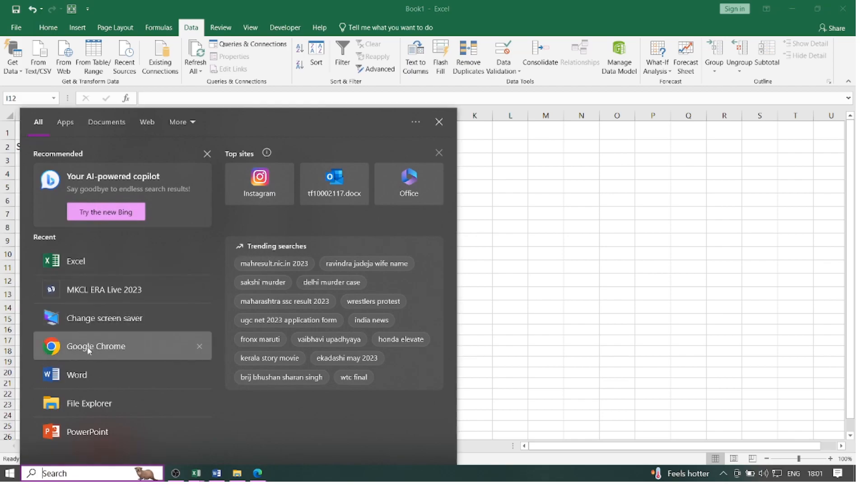
Step: Search Google in Chrome for 'weather status' copied from the Word notes, then add a new tab
{"action": "left_click", "coordinate": [87, 355]}
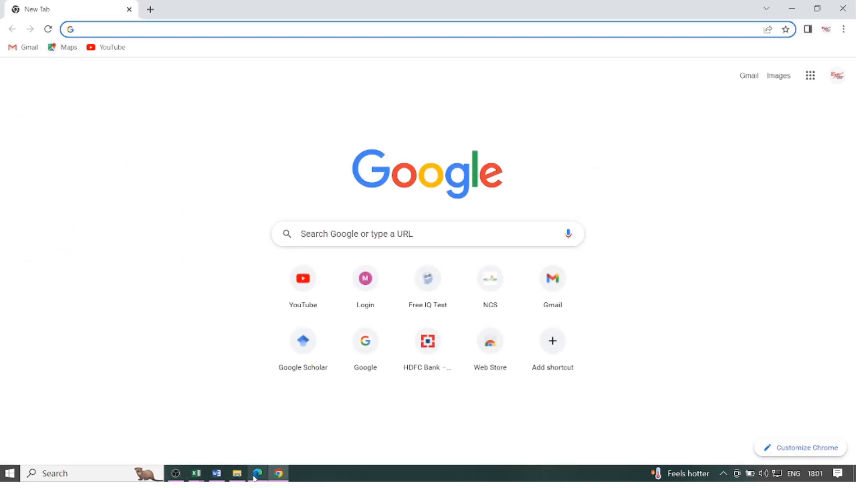
{"action": "left_click", "coordinate": [216, 474]}
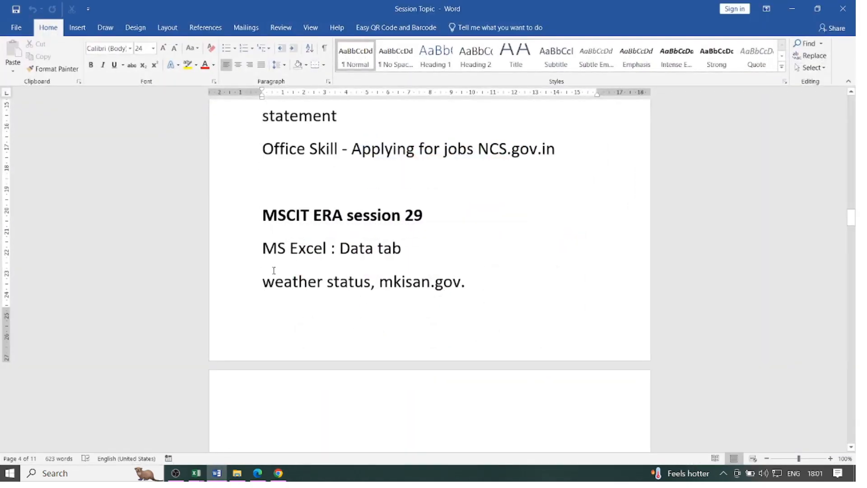
{"action": "left_click_drag", "start_coordinate": [263, 283], "coordinate": [370, 290]}
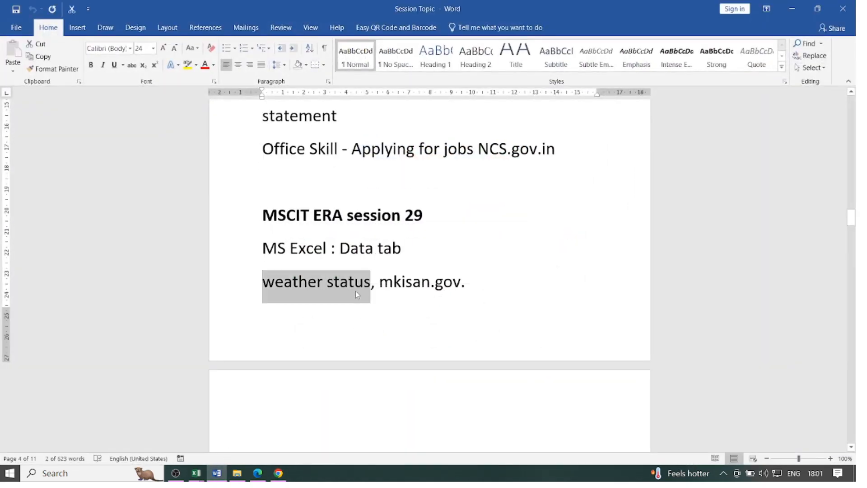
{"action": "left_click", "coordinate": [792, 9]}
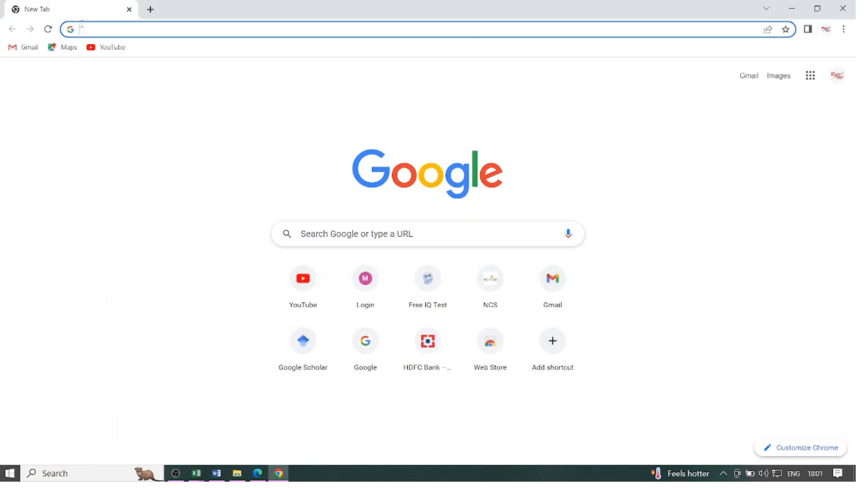
{"action": "key", "text": "ctrl+v"}
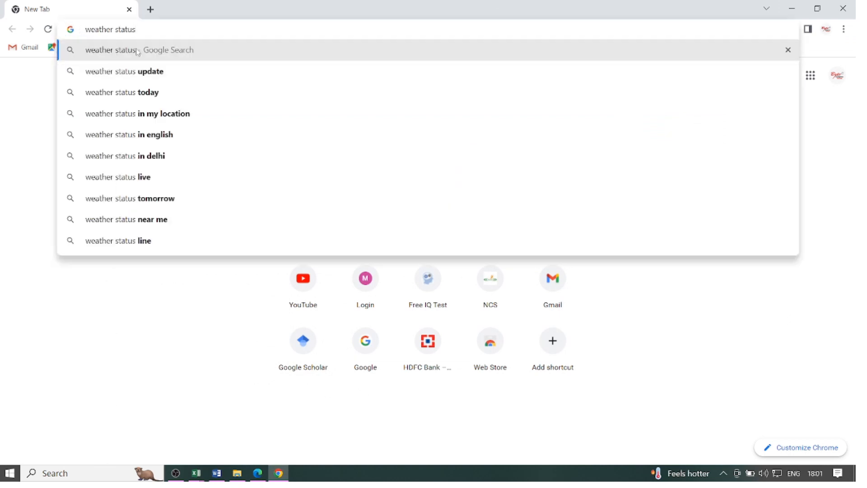
{"action": "left_click", "coordinate": [139, 50]}
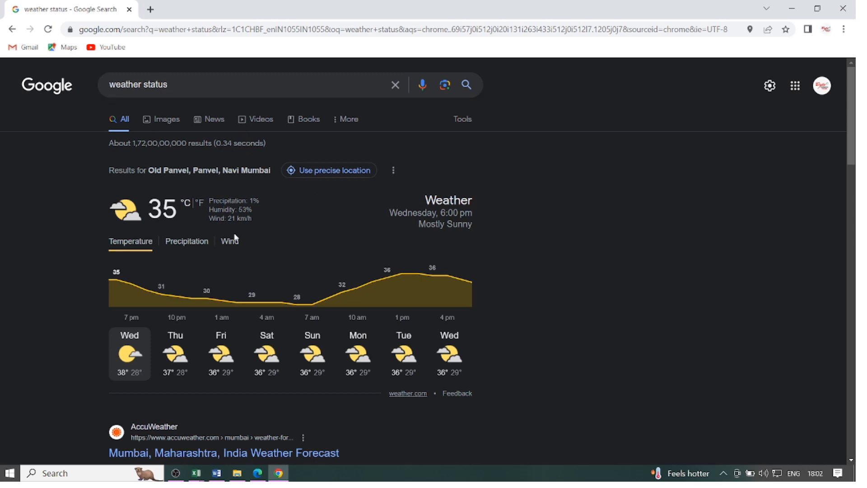
{"action": "left_click", "coordinate": [152, 10]}
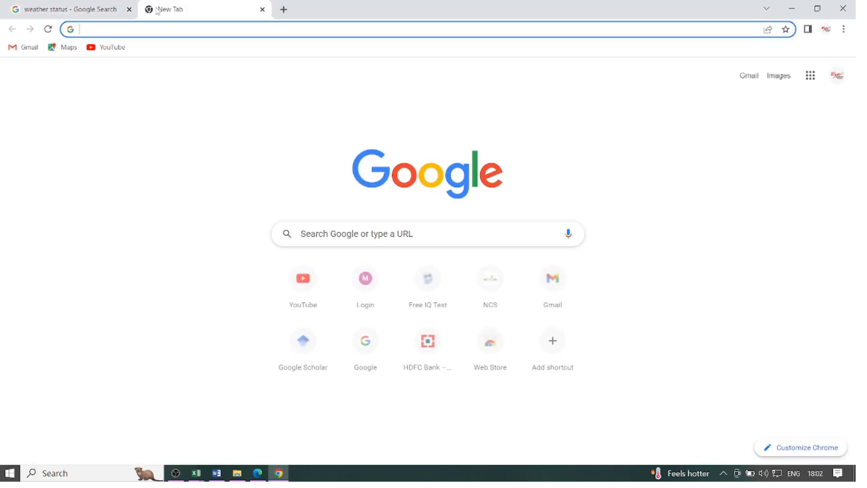
Step: Search 'm kisan portal' from the address bar and open the mKisan portal result
{"action": "type", "text": "M Ki"}
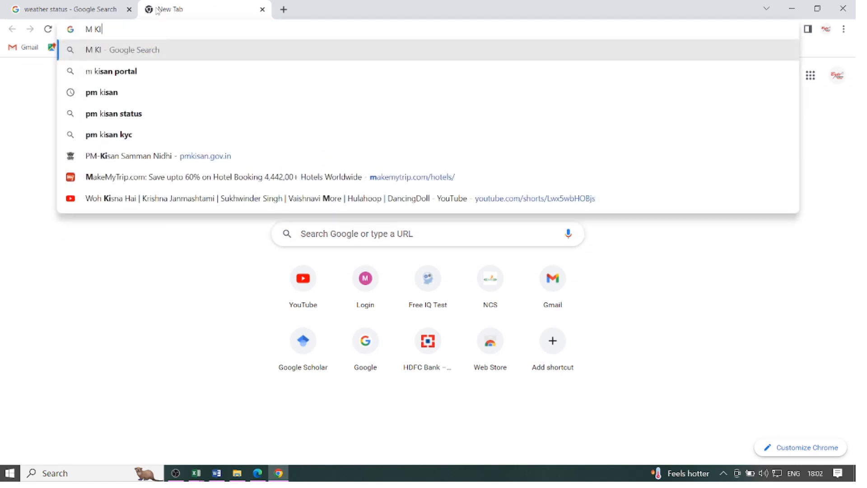
{"action": "left_click", "coordinate": [116, 72]}
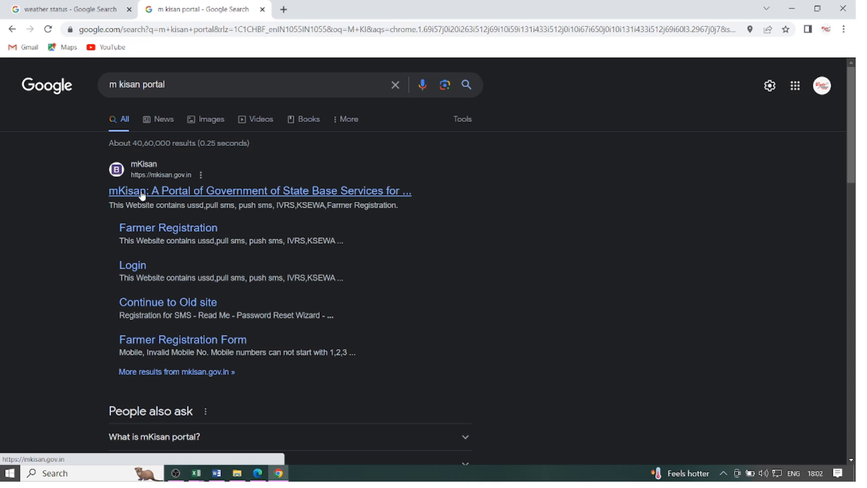
{"action": "left_click", "coordinate": [206, 194]}
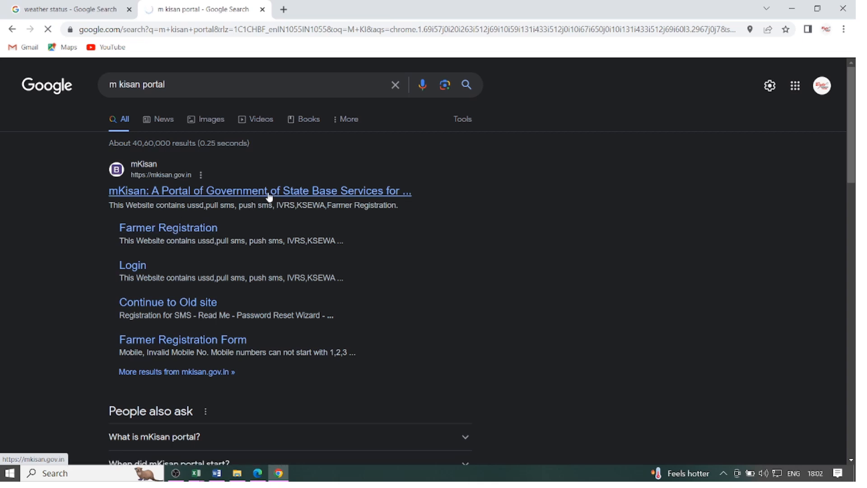
{"action": "scroll", "coordinate": [265, 198], "scroll_direction": "down", "scroll_amount": 5}
{"action": "scroll", "coordinate": [248, 215], "scroll_direction": "up", "scroll_amount": 5}
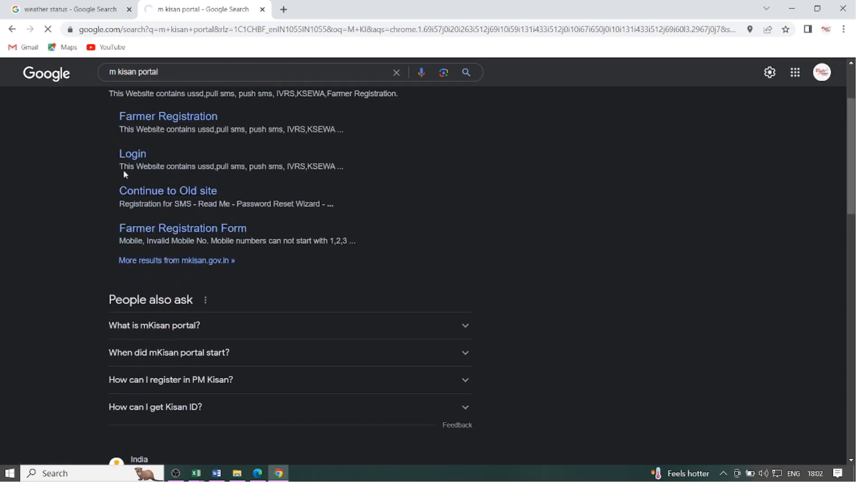
Step: Leave the mKisan page and search 'pm kisan' again from the address-bar history
{"action": "left_click", "coordinate": [12, 29]}
{"action": "left_click", "coordinate": [167, 31]}
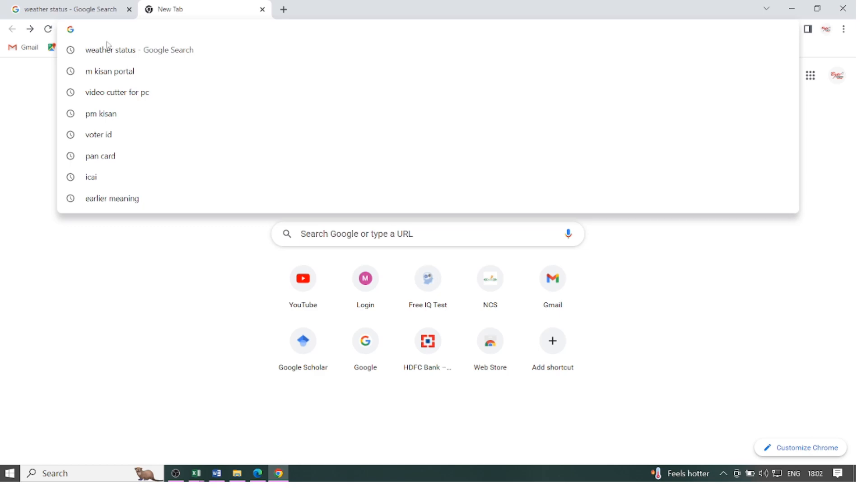
{"action": "left_click", "coordinate": [88, 115]}
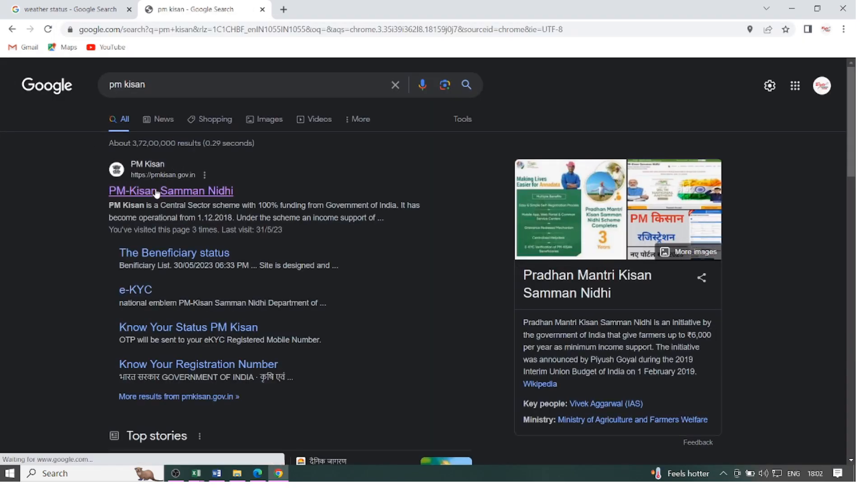
Step: Open the PM-Kisan Samman Nidhi site, view its New Farmer Registration form, then go back
{"action": "left_click", "coordinate": [156, 193]}
{"action": "scroll", "coordinate": [384, 246], "scroll_direction": "down", "scroll_amount": 3}
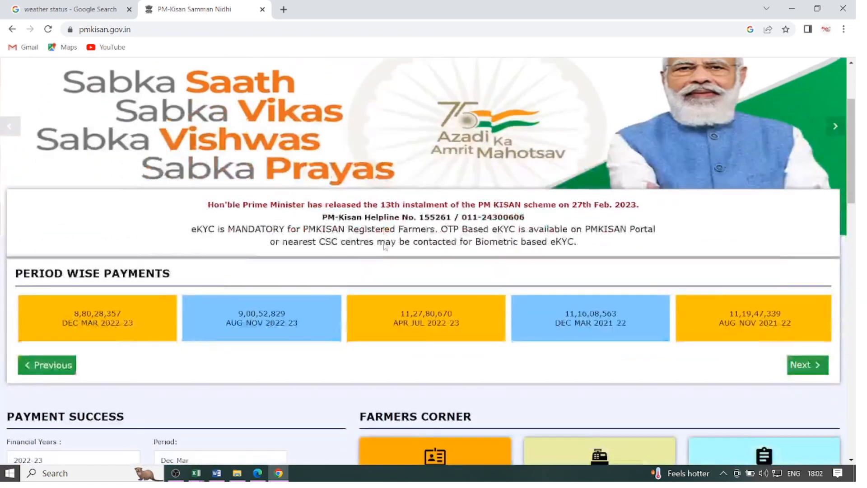
{"action": "scroll", "coordinate": [384, 246], "scroll_direction": "down", "scroll_amount": 6}
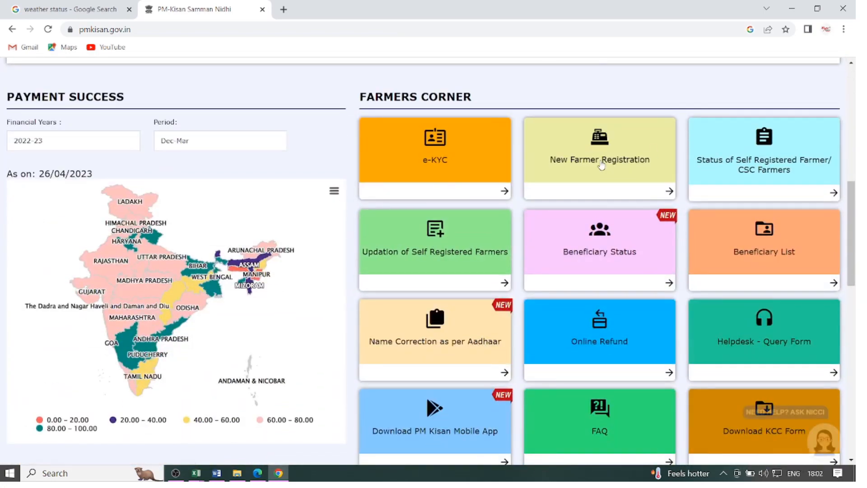
{"action": "left_click", "coordinate": [599, 151]}
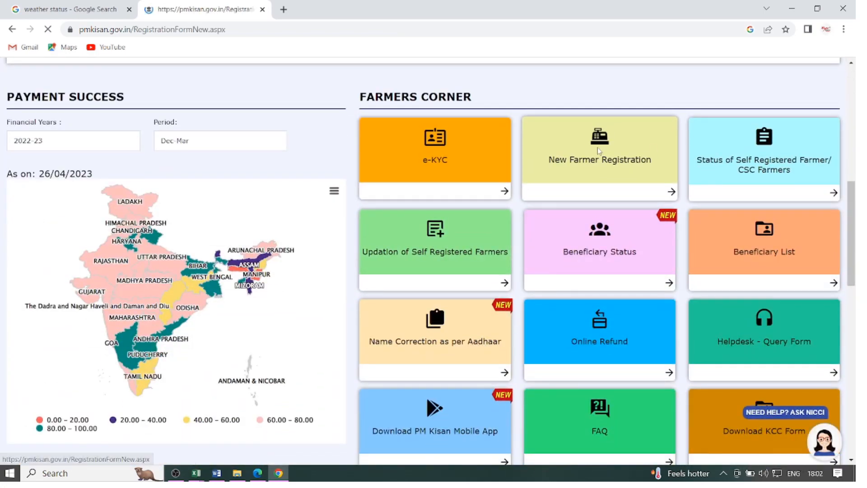
{"action": "left_click", "coordinate": [13, 30]}
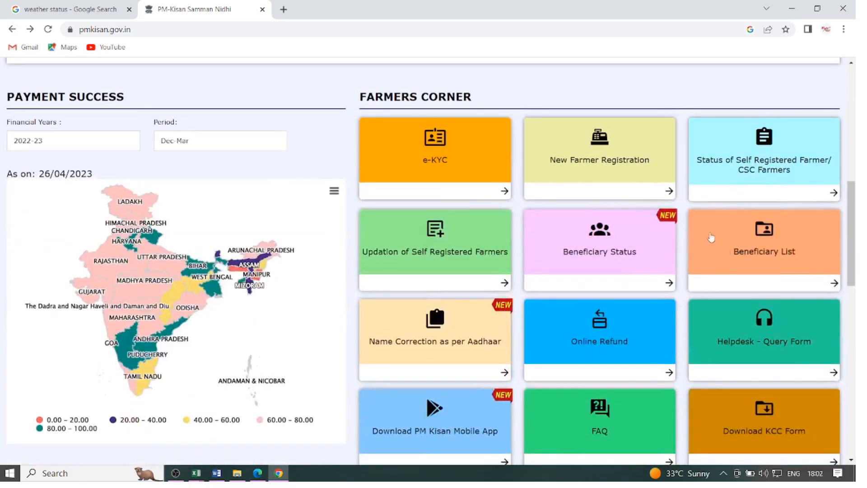
Step: Scroll through the PM-Kisan home page's Farmers Corner, Useful Links and scheme details
{"action": "scroll", "coordinate": [723, 276], "scroll_direction": "down", "scroll_amount": 1}
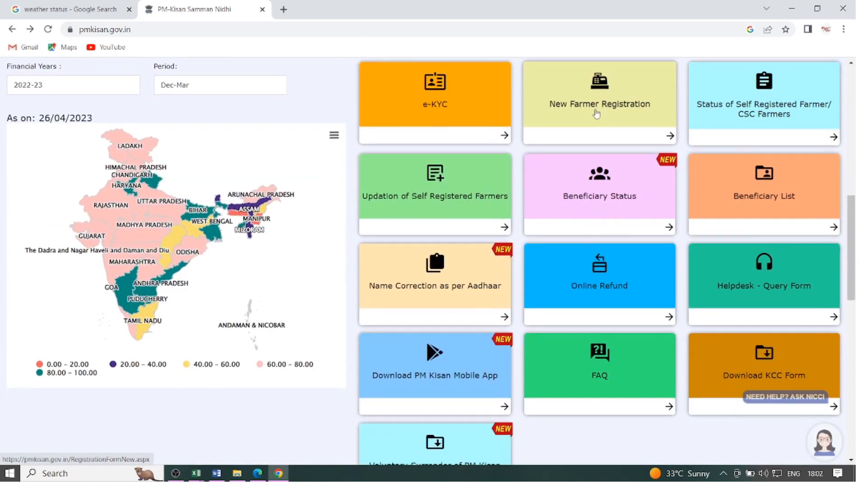
{"action": "scroll", "coordinate": [554, 248], "scroll_direction": "down", "scroll_amount": 10}
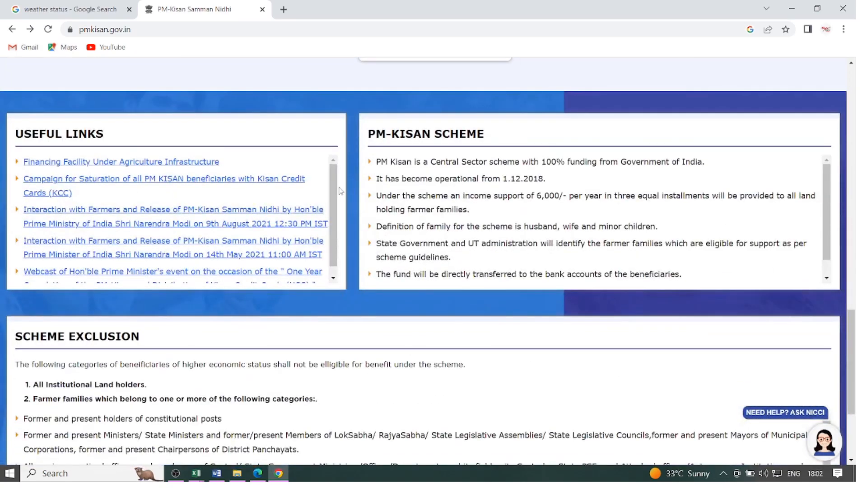
{"action": "scroll", "coordinate": [406, 220], "scroll_direction": "up", "scroll_amount": 8}
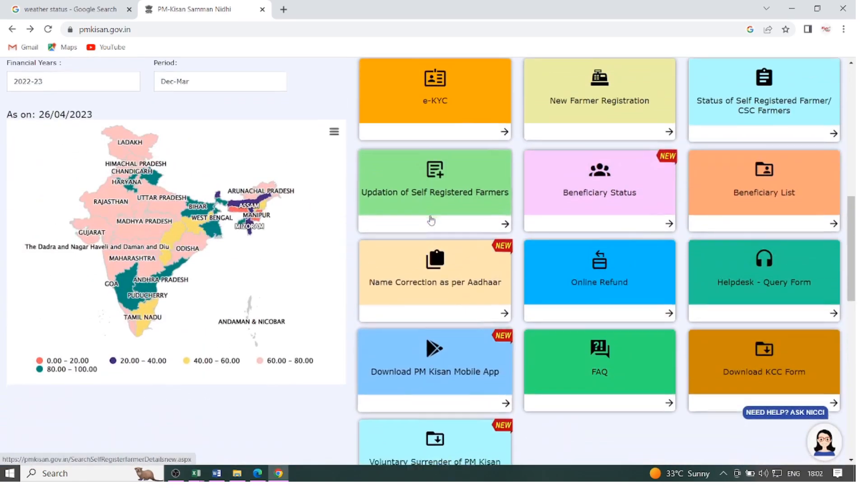
{"action": "scroll", "coordinate": [435, 246], "scroll_direction": "down", "scroll_amount": 3}
{"action": "scroll", "coordinate": [417, 267], "scroll_direction": "down", "scroll_amount": 3}
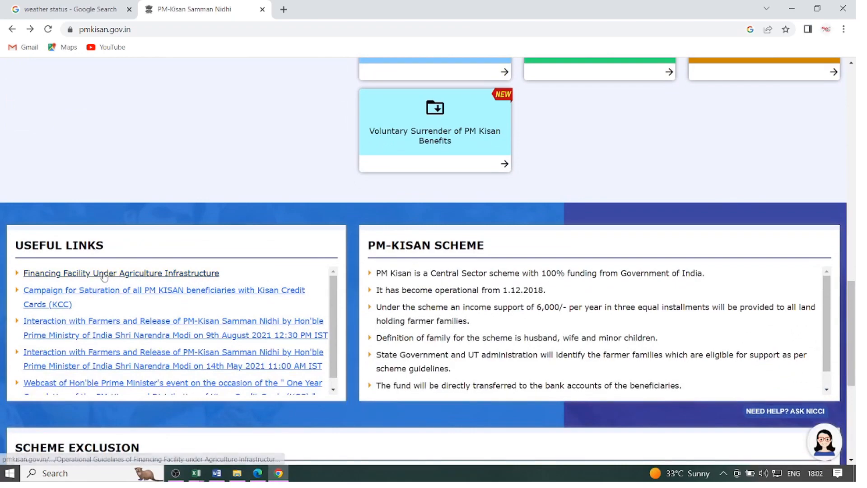
{"action": "scroll", "coordinate": [455, 320], "scroll_direction": "up", "scroll_amount": 9}
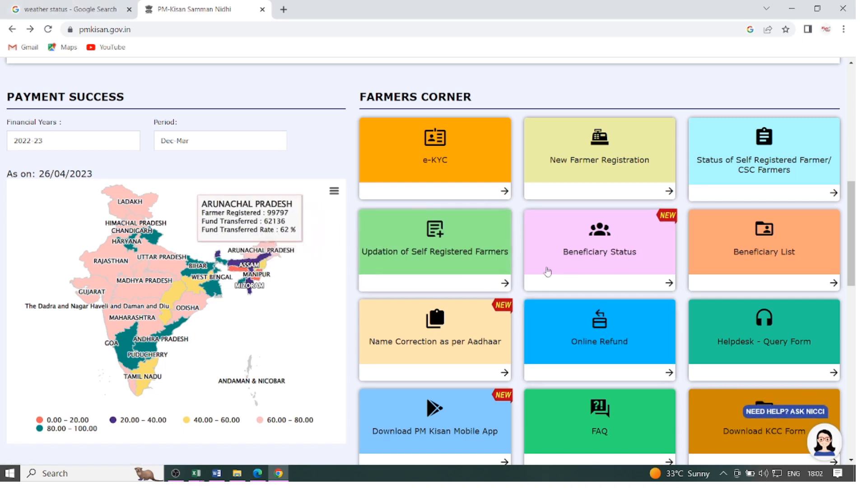
{"action": "scroll", "coordinate": [590, 359], "scroll_direction": "down", "scroll_amount": 3}
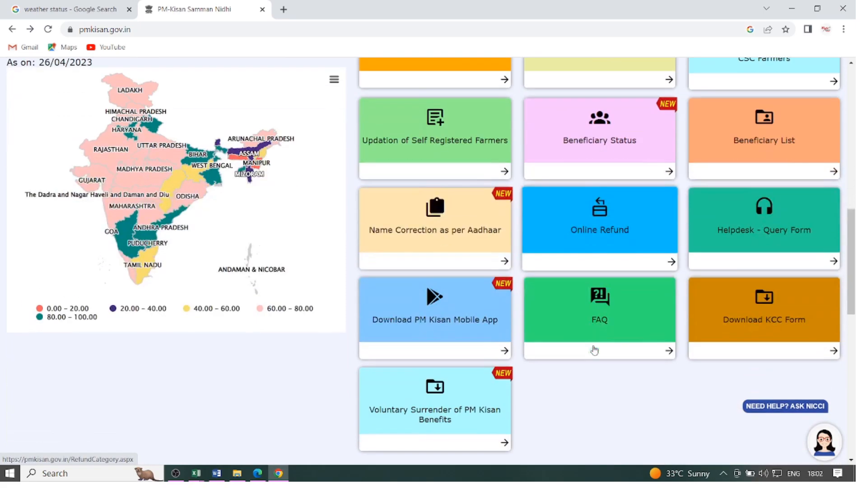
{"action": "scroll", "coordinate": [592, 350], "scroll_direction": "up", "scroll_amount": 4}
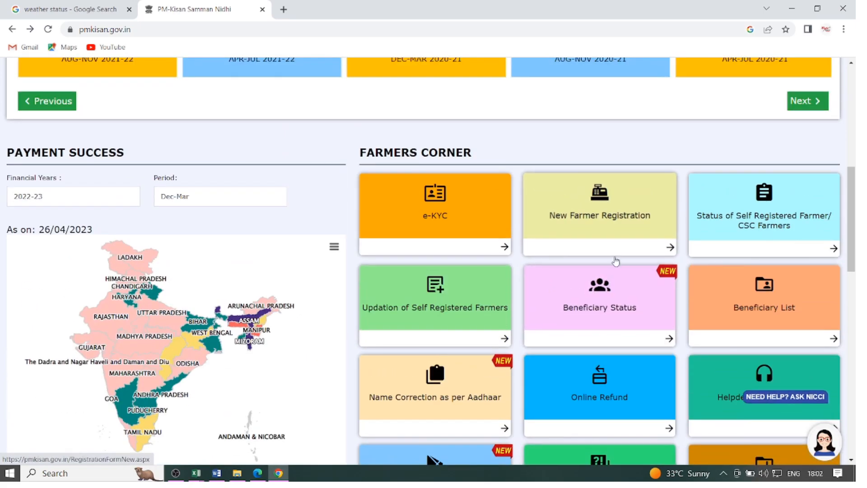
{"action": "scroll", "coordinate": [616, 253], "scroll_direction": "up", "scroll_amount": 3}
{"action": "scroll", "coordinate": [613, 269], "scroll_direction": "up", "scroll_amount": 2}
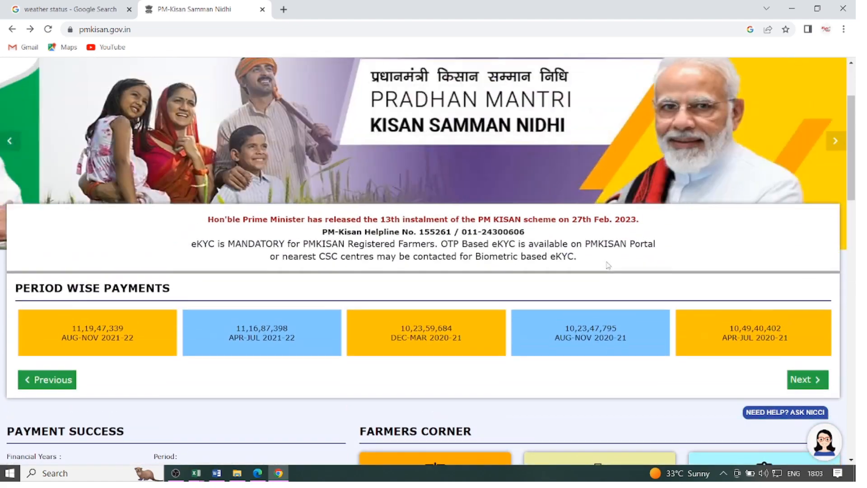
{"action": "scroll", "coordinate": [608, 267], "scroll_direction": "down", "scroll_amount": 6}
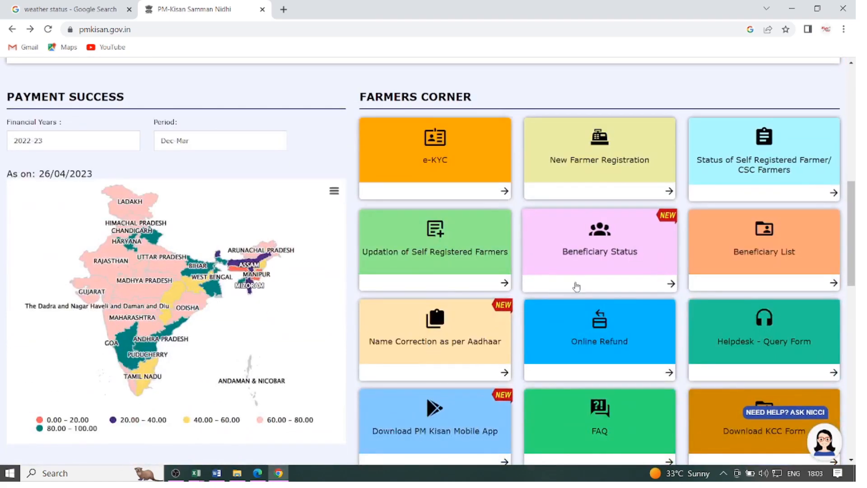
{"action": "scroll", "coordinate": [575, 285], "scroll_direction": "down", "scroll_amount": 1}
{"action": "scroll", "coordinate": [421, 298], "scroll_direction": "up", "scroll_amount": 2}
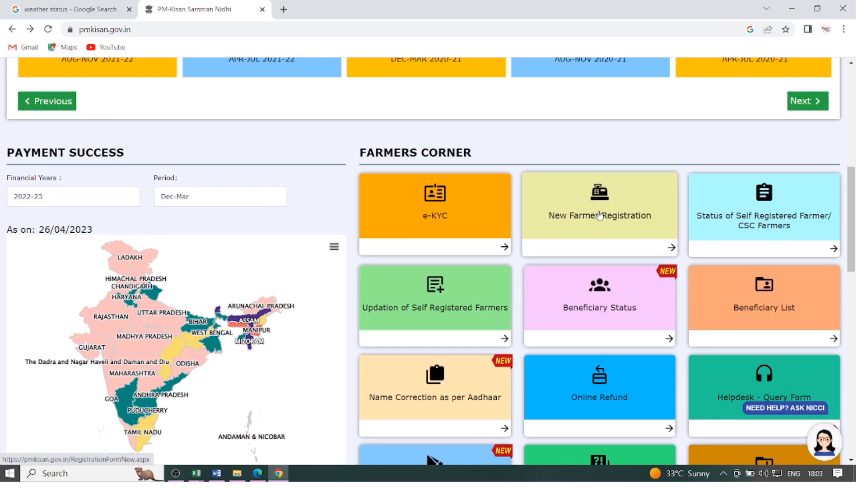
{"action": "scroll", "coordinate": [605, 235], "scroll_direction": "down", "scroll_amount": 1}
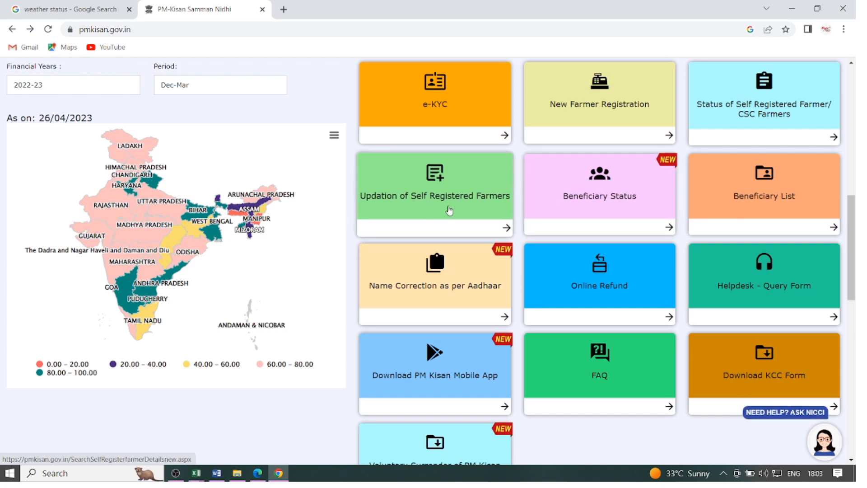
{"action": "scroll", "coordinate": [473, 318], "scroll_direction": "down", "scroll_amount": 2}
{"action": "scroll", "coordinate": [473, 318], "scroll_direction": "down", "scroll_amount": 6}
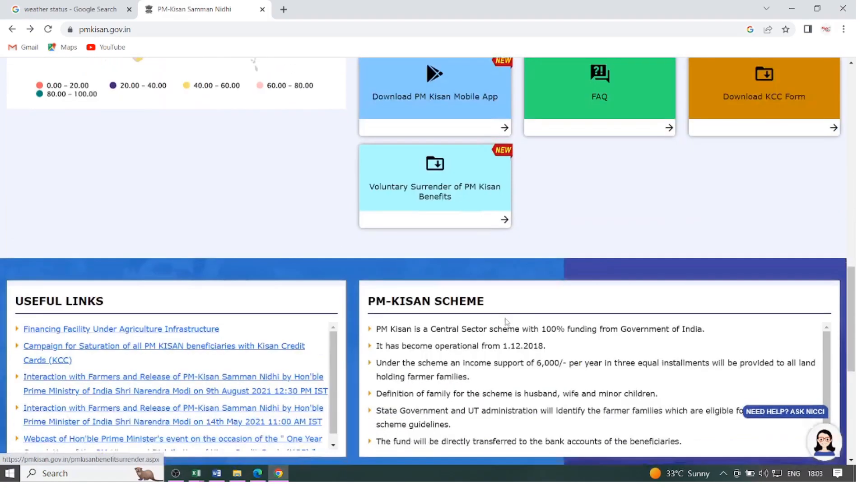